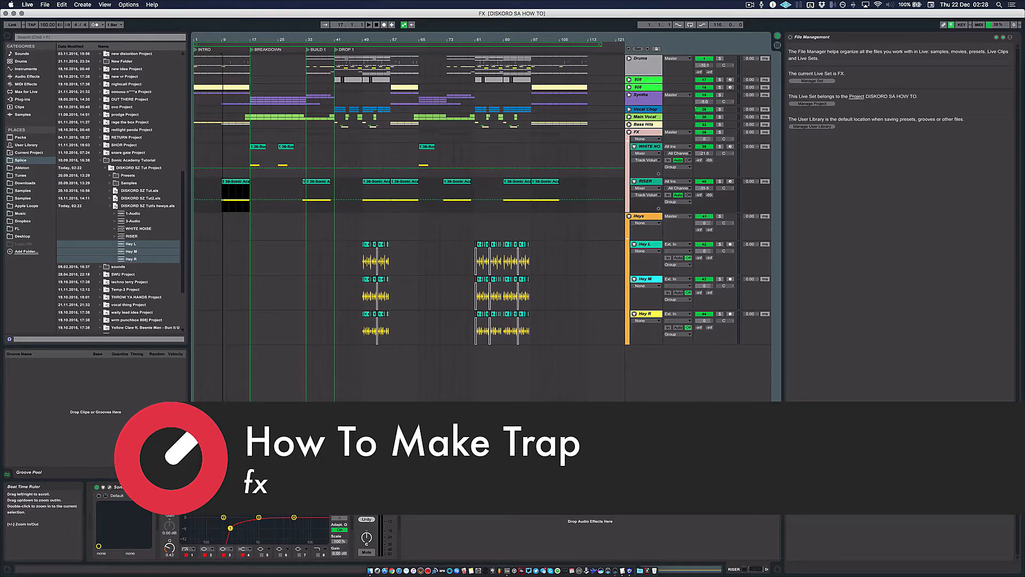
Open the RISER track's clip leading up to the breakdown to examine its MIDI notes
left_click_drag(223, 42, 346, 43)
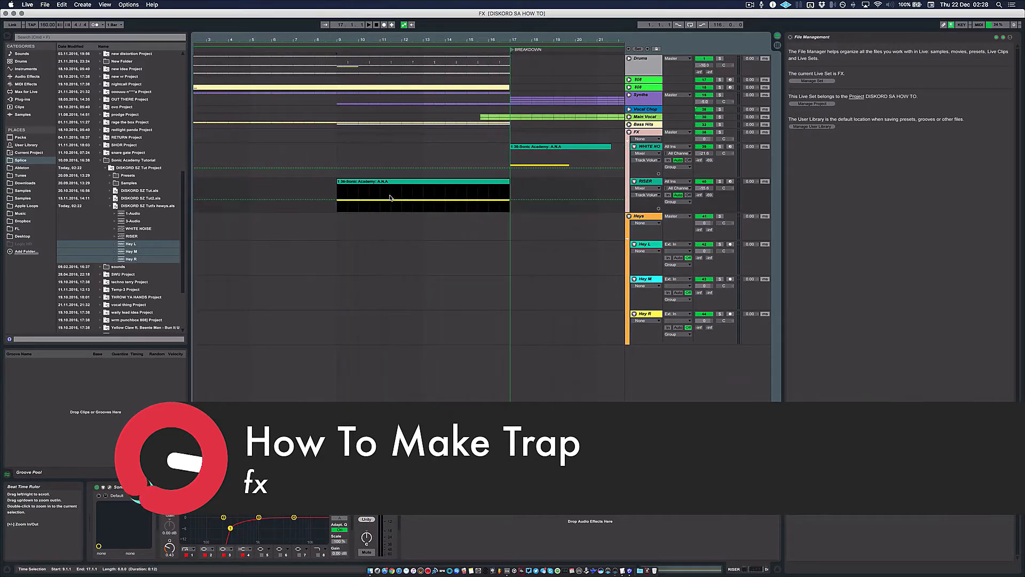
left_click(457, 184)
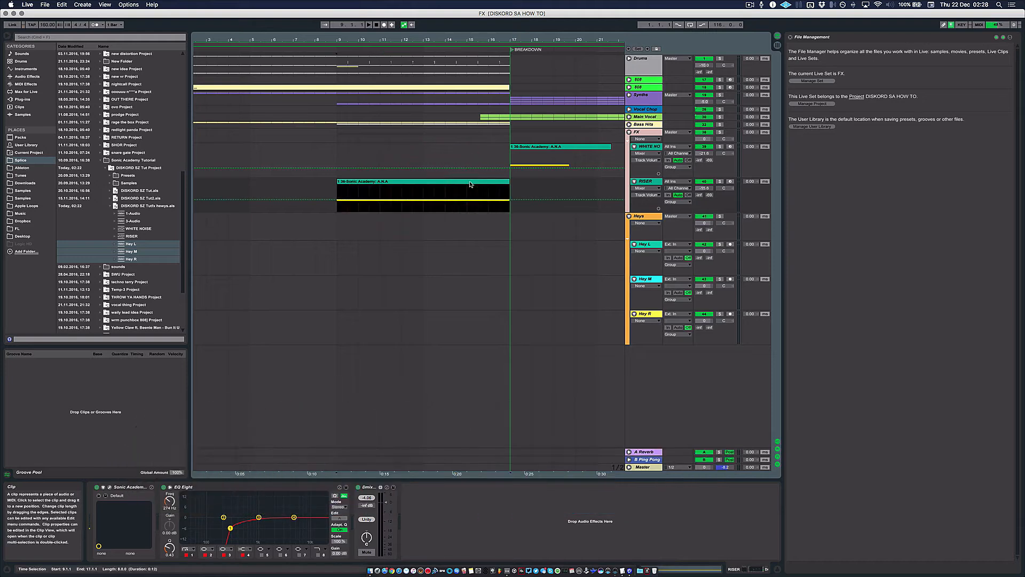
left_click(369, 182)
left_click(369, 181)
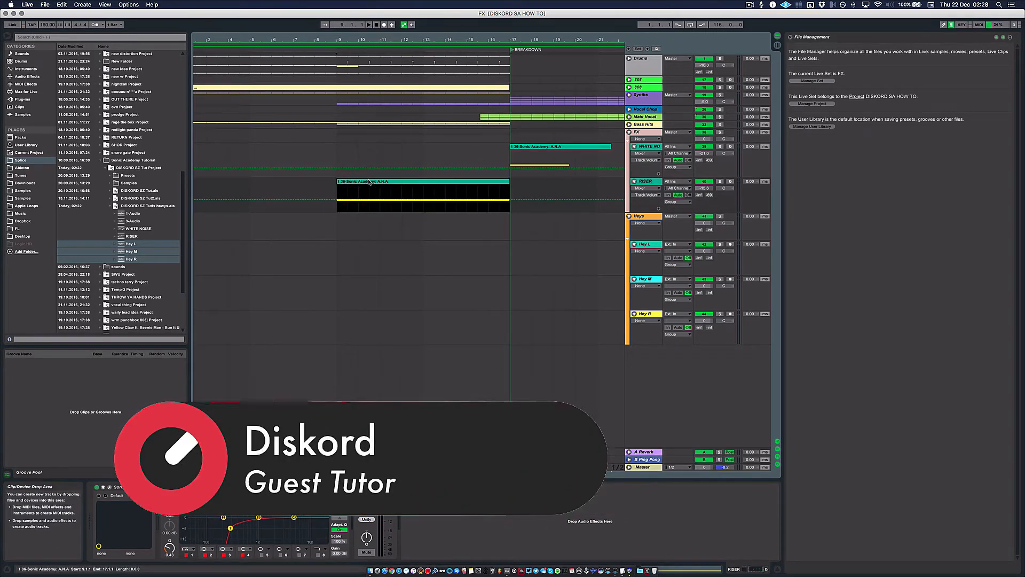
double_click(369, 181)
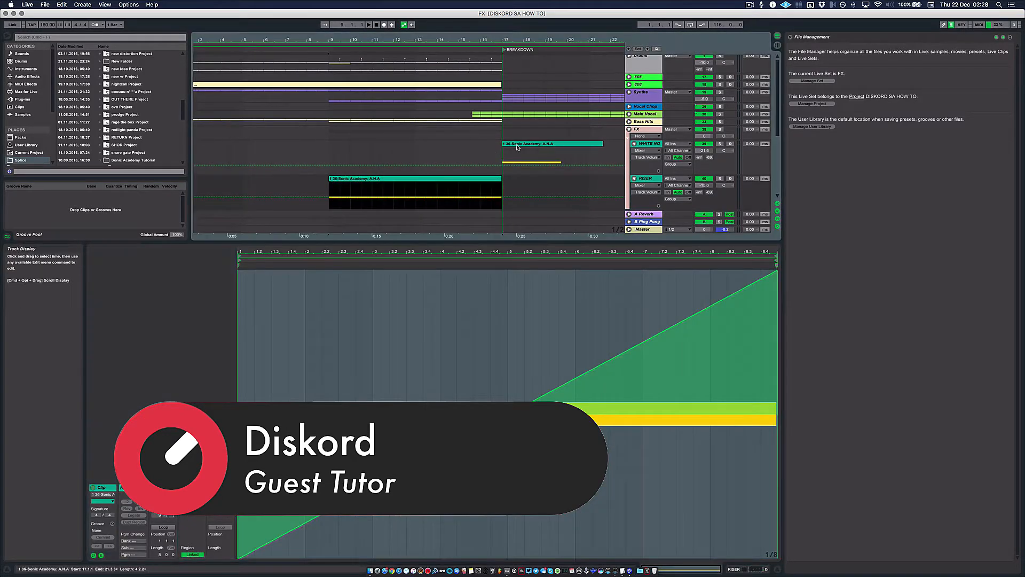
Open the Sonic Academy A.N.A synth of the WHITE NOISE track's first breakdown clip and place its window below the FX clips
left_click(517, 147)
scroll(517, 146, "right", 5)
left_click(355, 180)
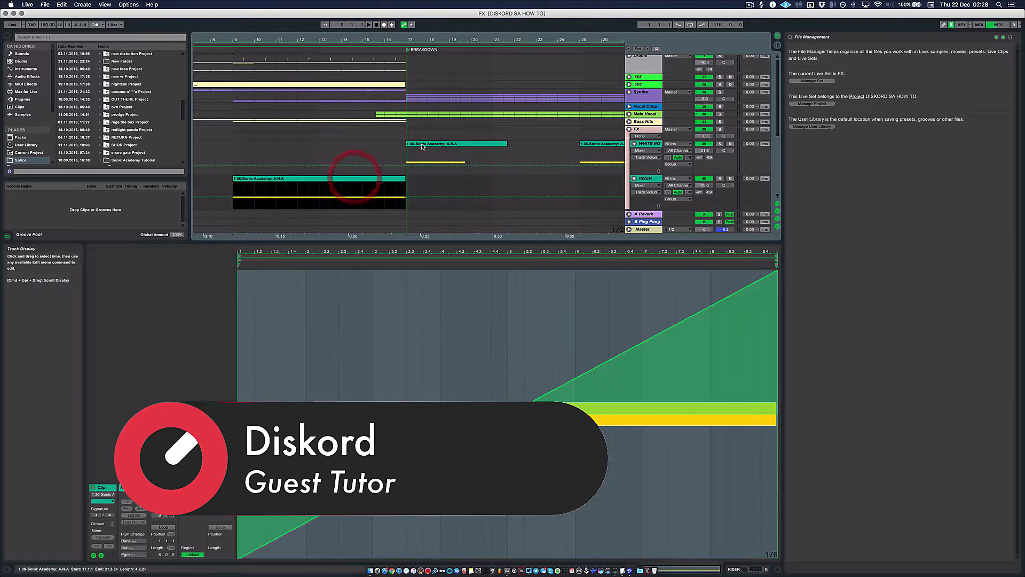
left_click(419, 149)
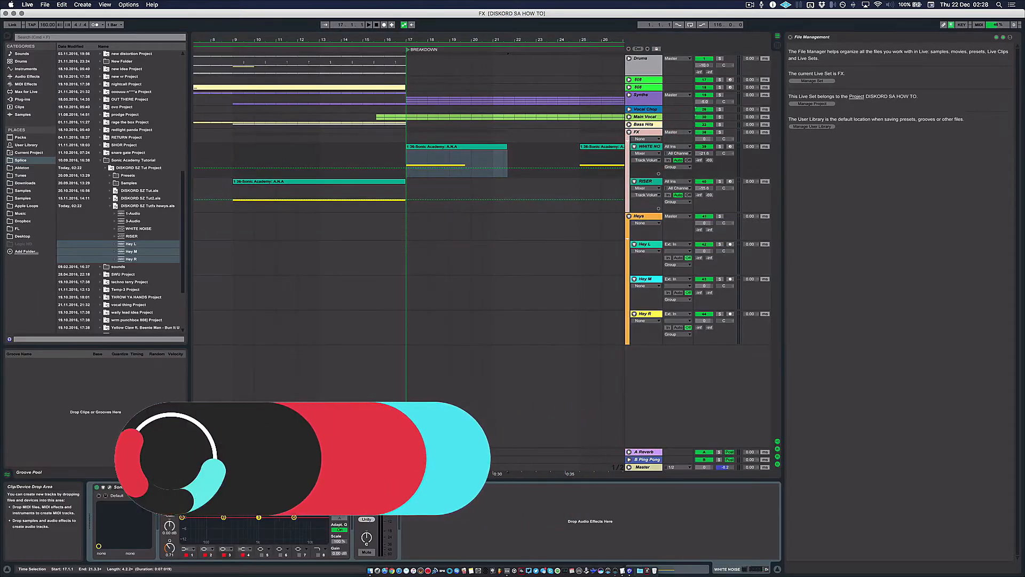
left_click(110, 487)
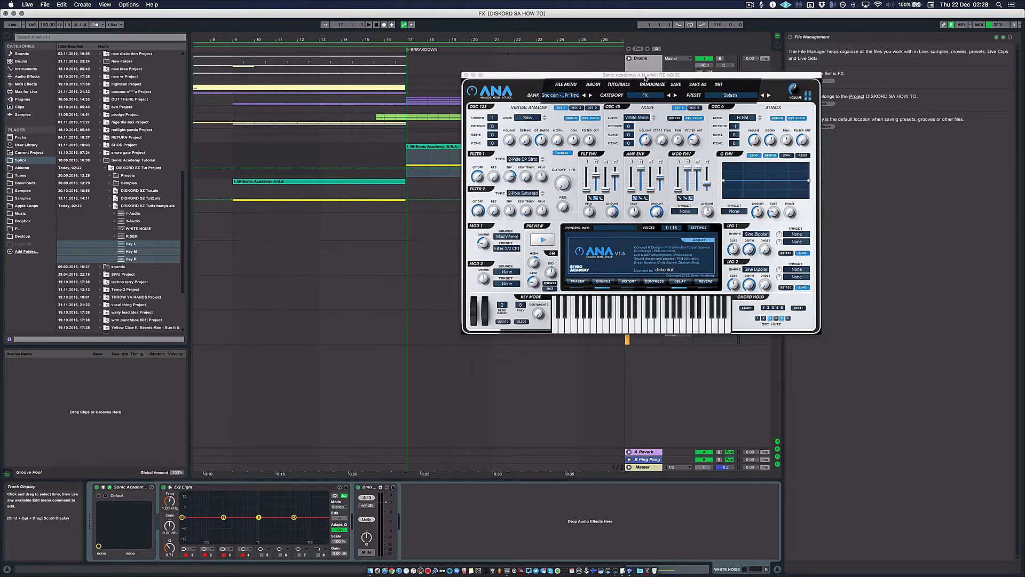
left_click_drag(618, 76, 662, 248)
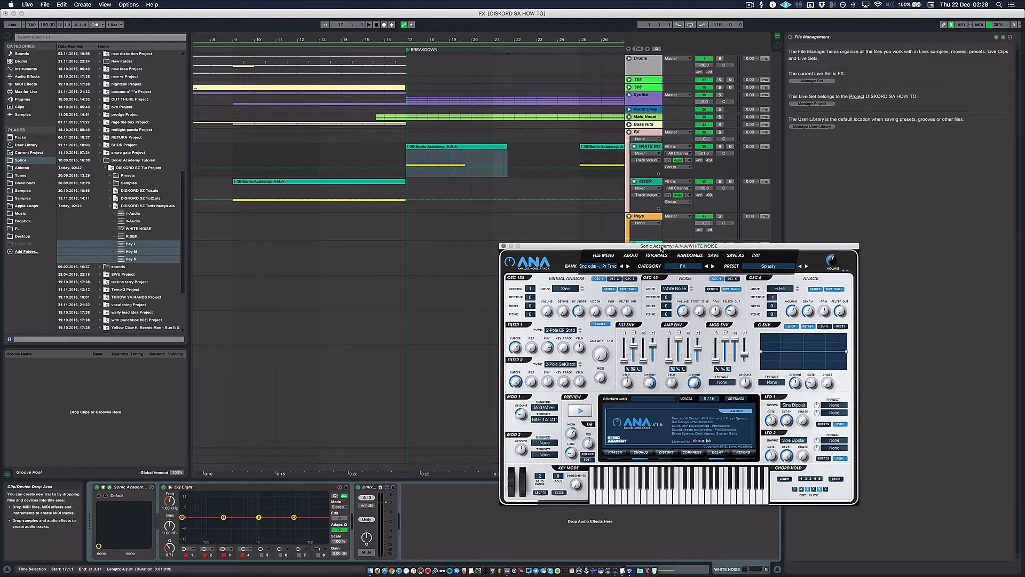
left_click_drag(662, 249, 650, 218)
left_click(315, 183)
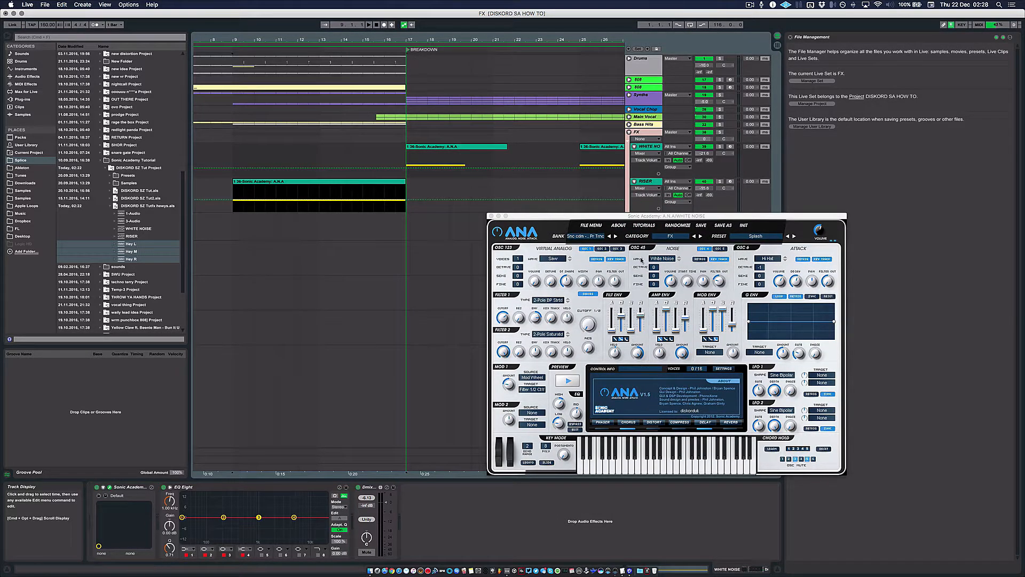
left_click_drag(645, 216, 498, 219)
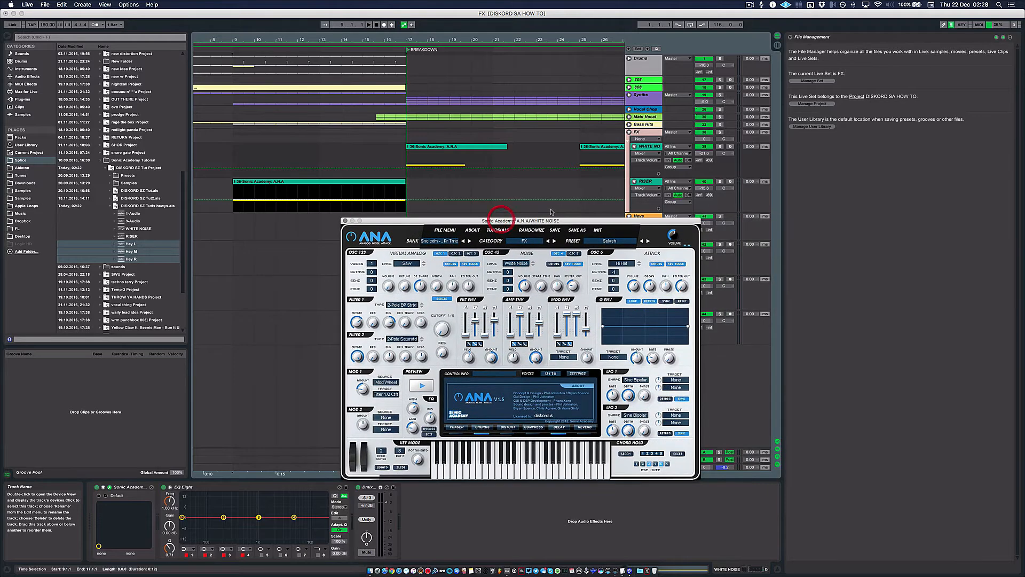
Listen to the WHITE NOISE track's first breakdown clip in solo, ending with the solo switched off
left_click(463, 164)
scroll(464, 164, "right", 3)
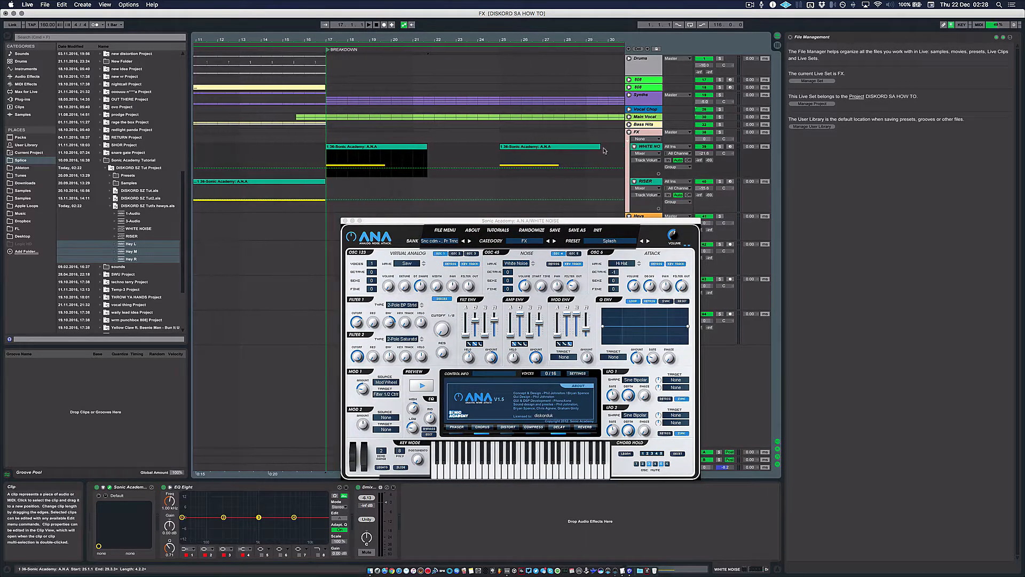
left_click(652, 148)
left_click(721, 147)
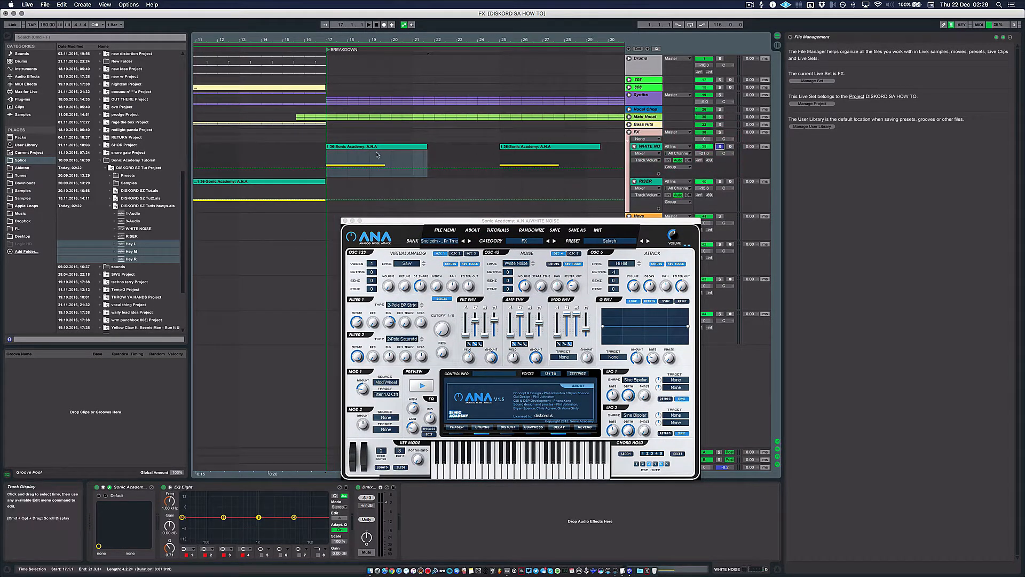
key("space")
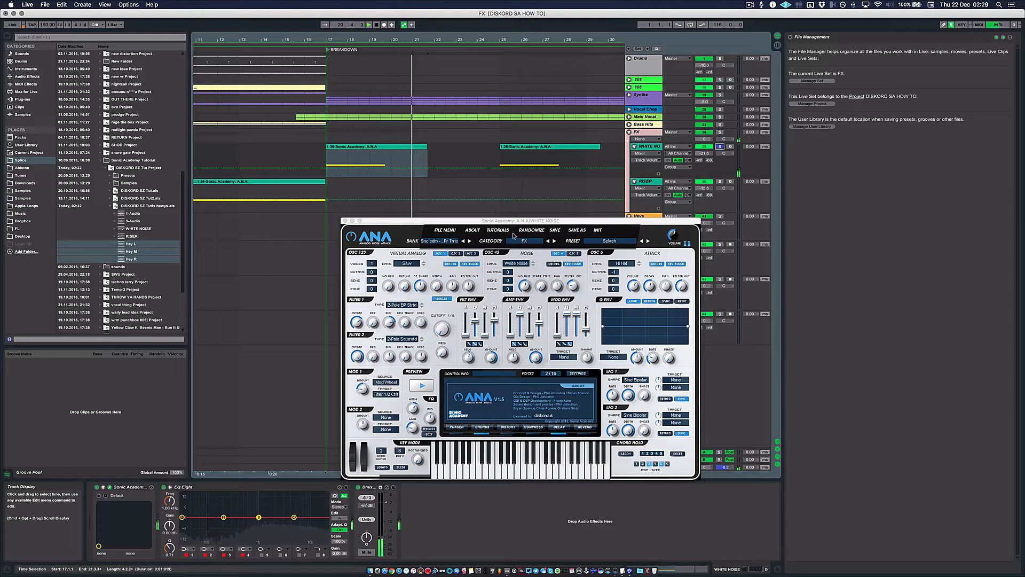
left_click(321, 151)
key("space")
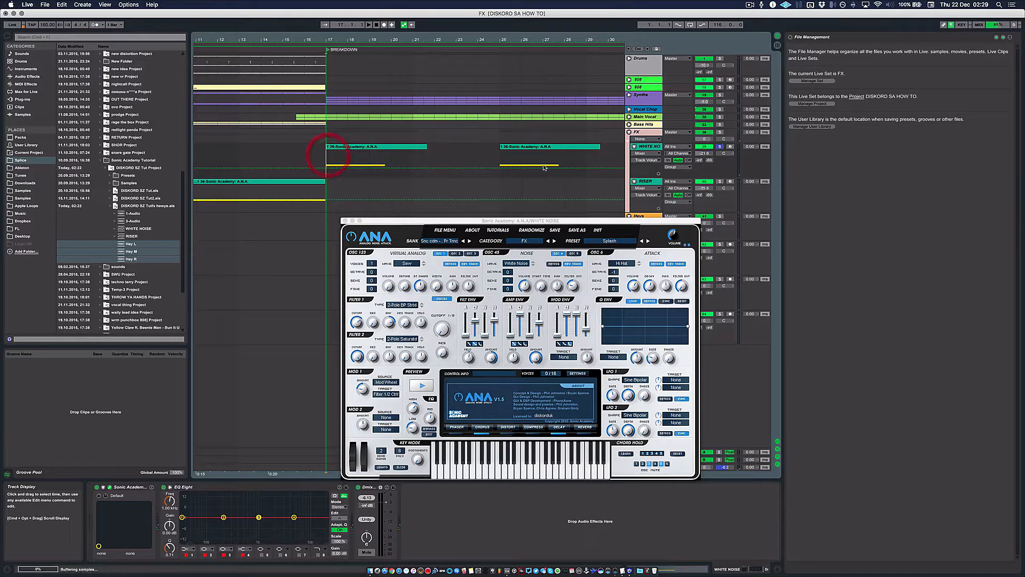
left_click(719, 146)
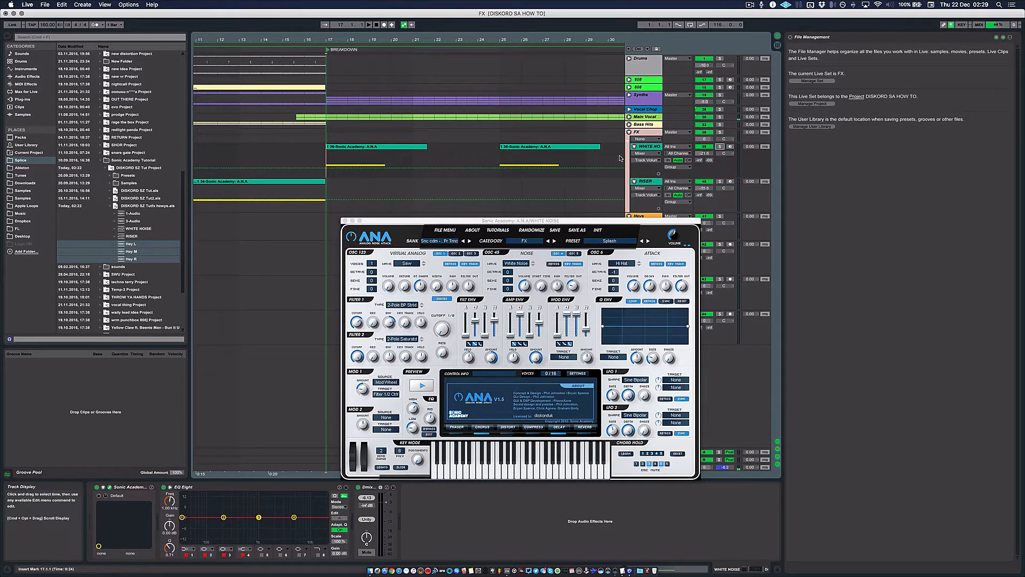
Examine where the white noise clips sit within the breakdown and across the wider arrangement
left_click(402, 145)
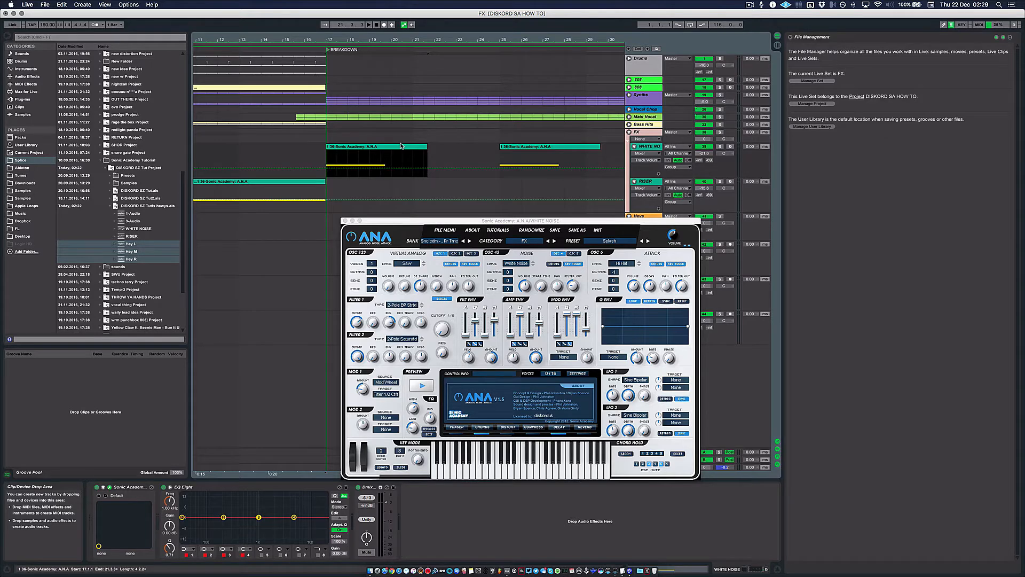
left_click(328, 160)
key("minus")
key("minus")
key("minus")
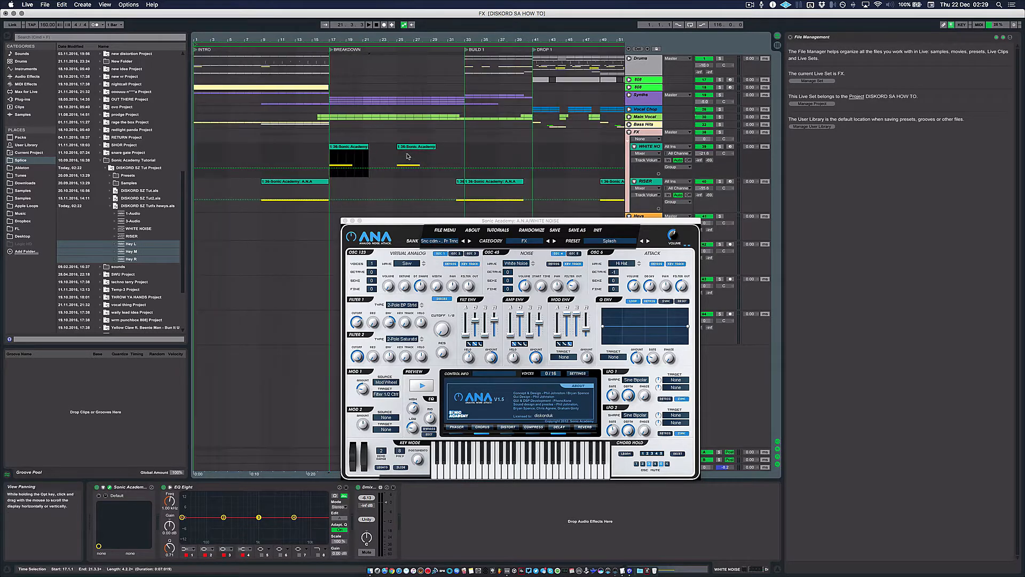
left_click(318, 157)
key("plus")
key("plus")
key("plus")
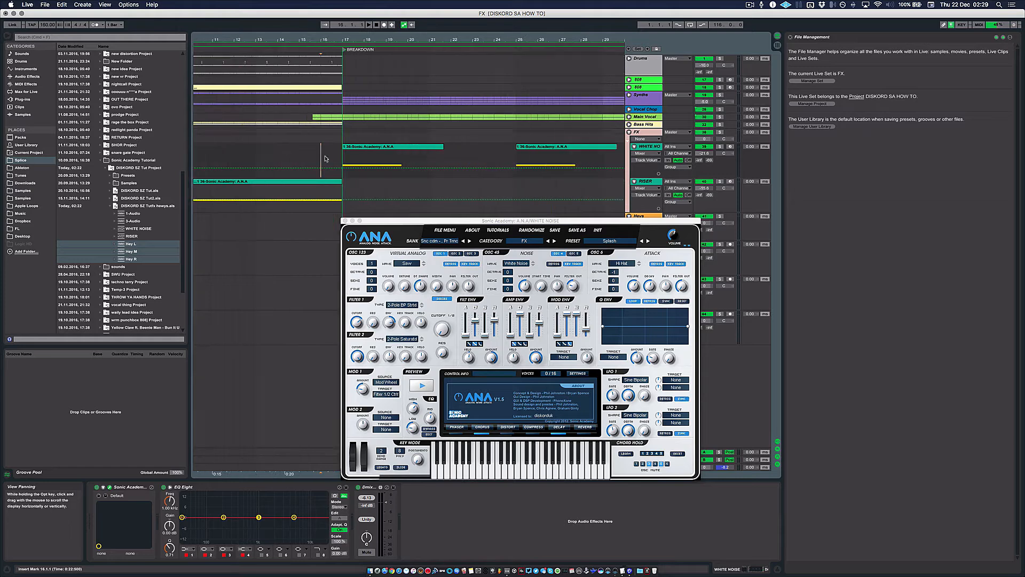
left_click(319, 157)
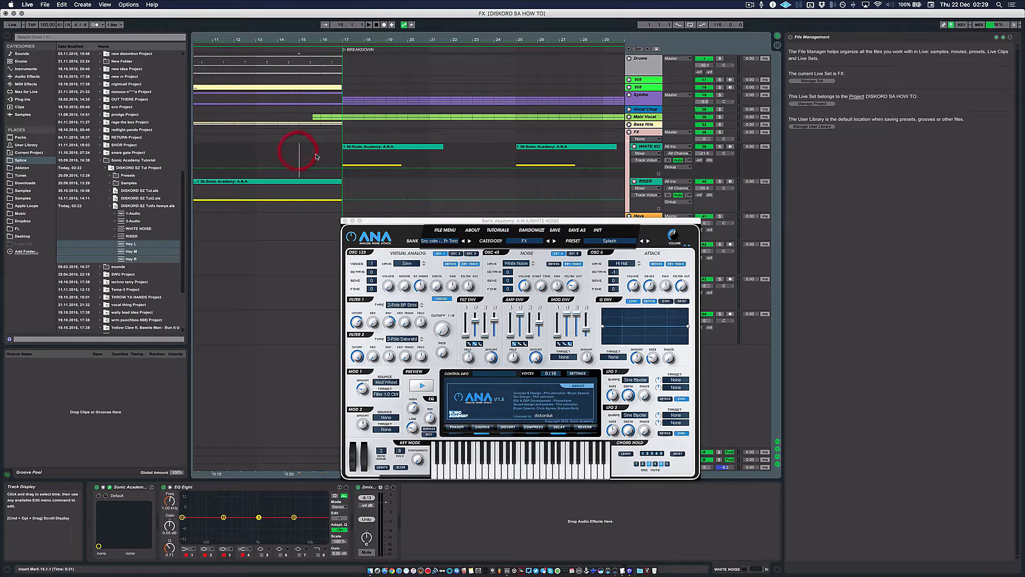
key("minus")
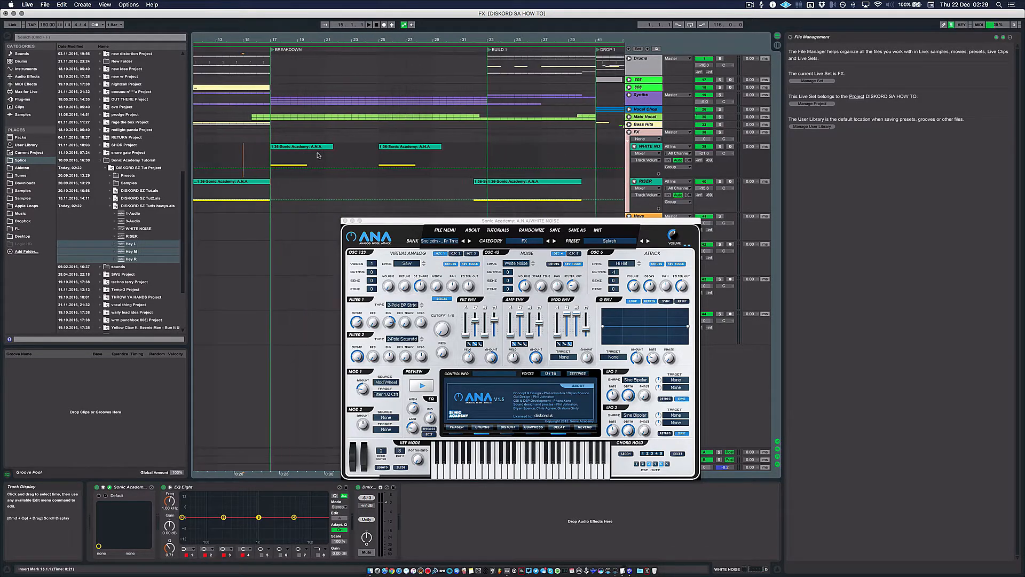
left_click(217, 155)
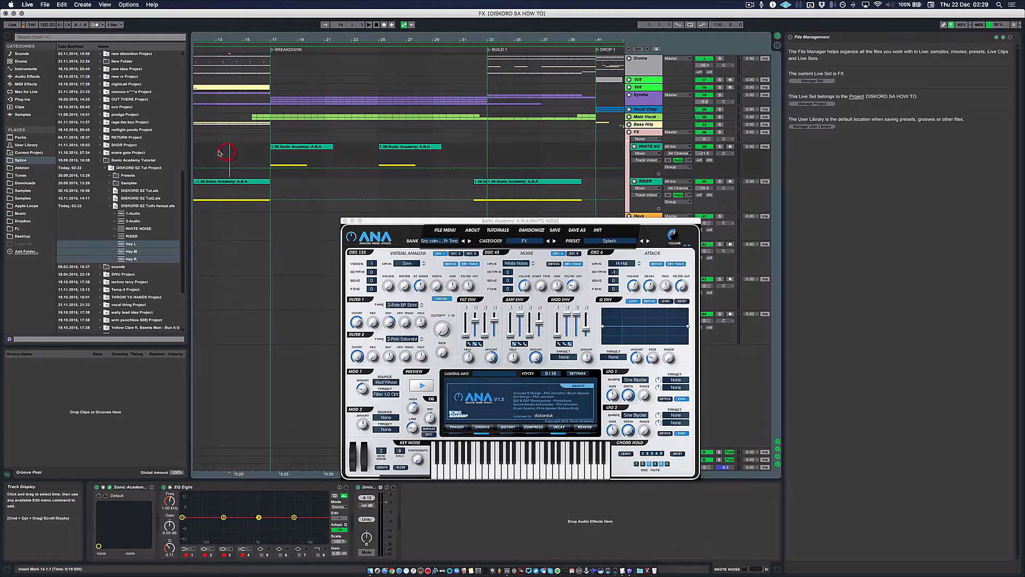
left_click(280, 151)
scroll(307, 157, "right", 2)
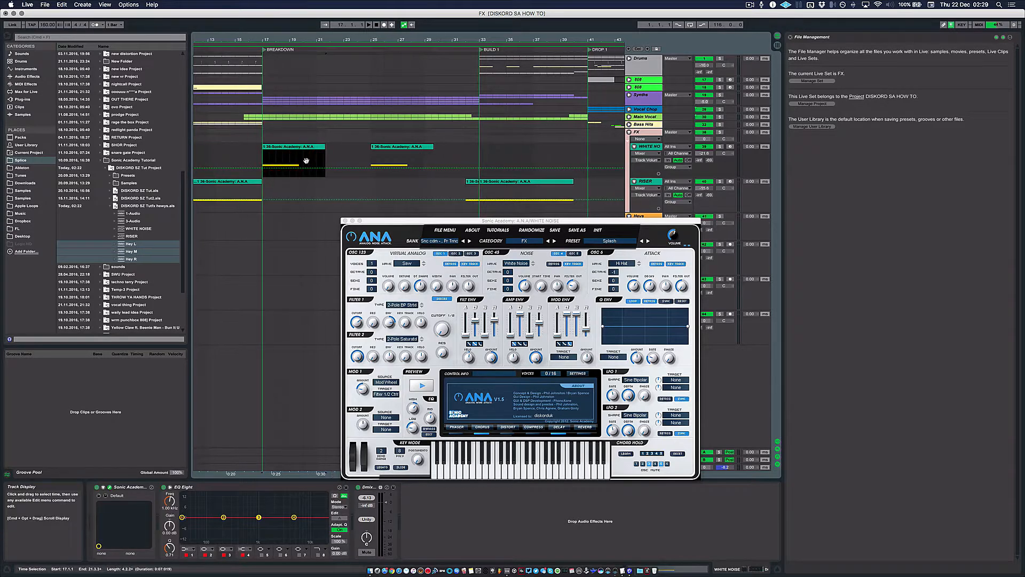
left_click(280, 151)
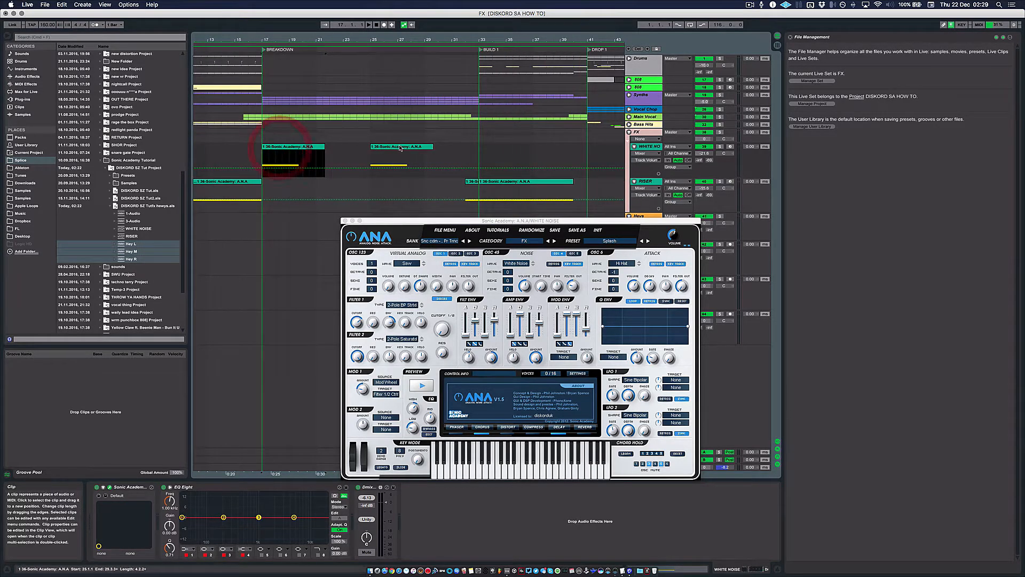
key("minus")
key("minus")
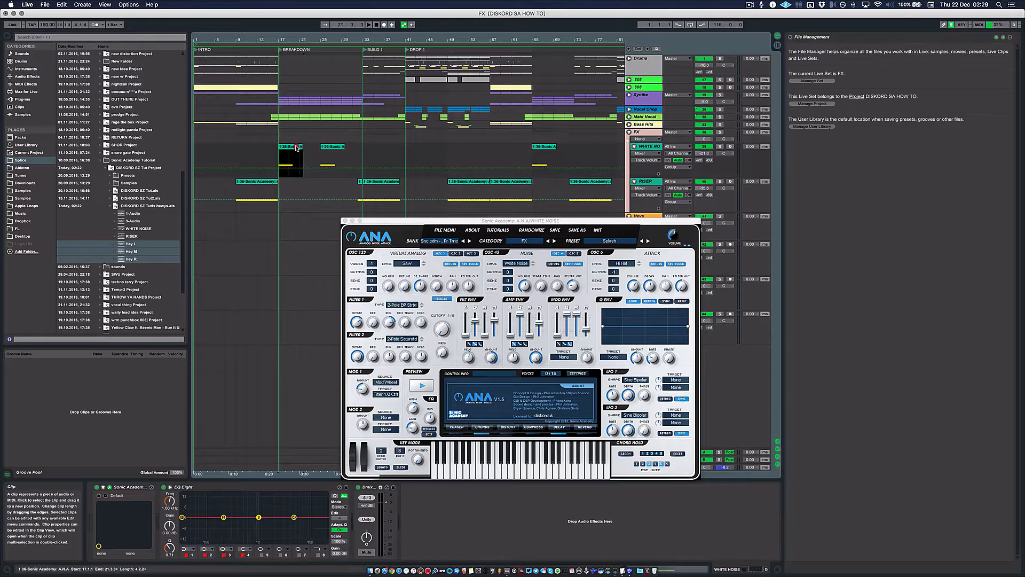
Play the start of the breakdown with the first white noise clip deactivated, and reactivate the clip
left_click(278, 156)
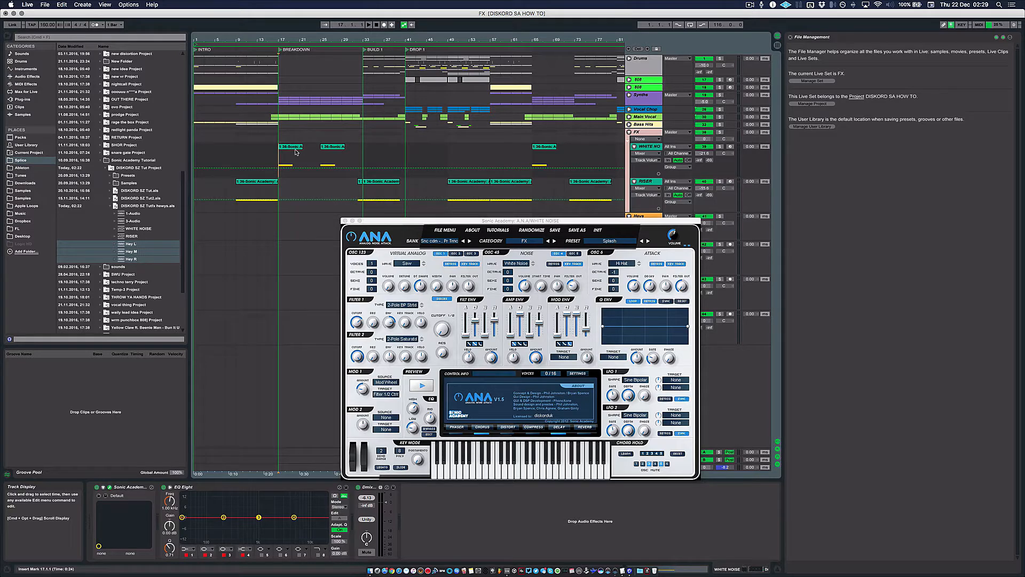
left_click(291, 149)
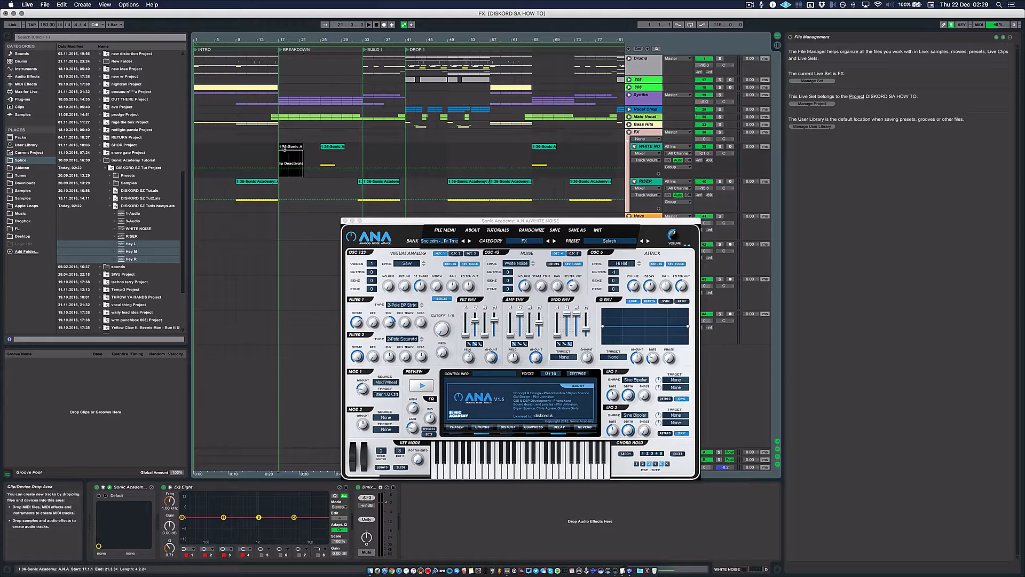
left_click(278, 154)
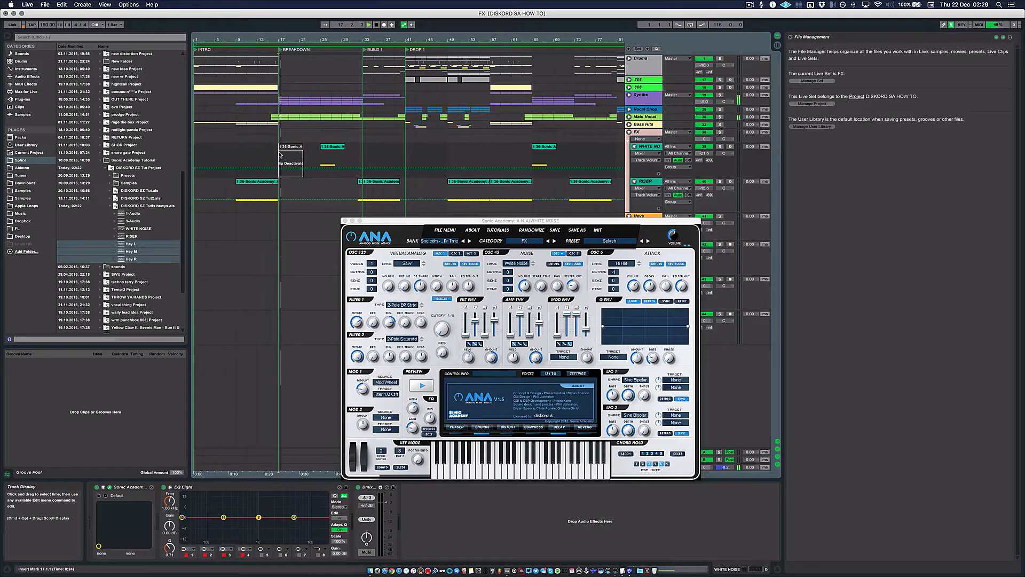
left_click(283, 150)
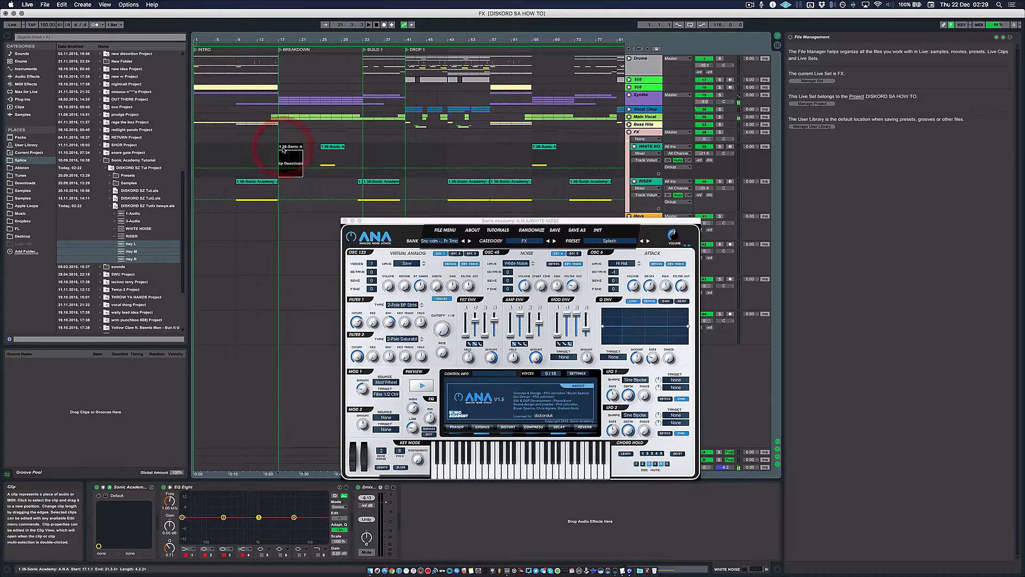
left_click(269, 153)
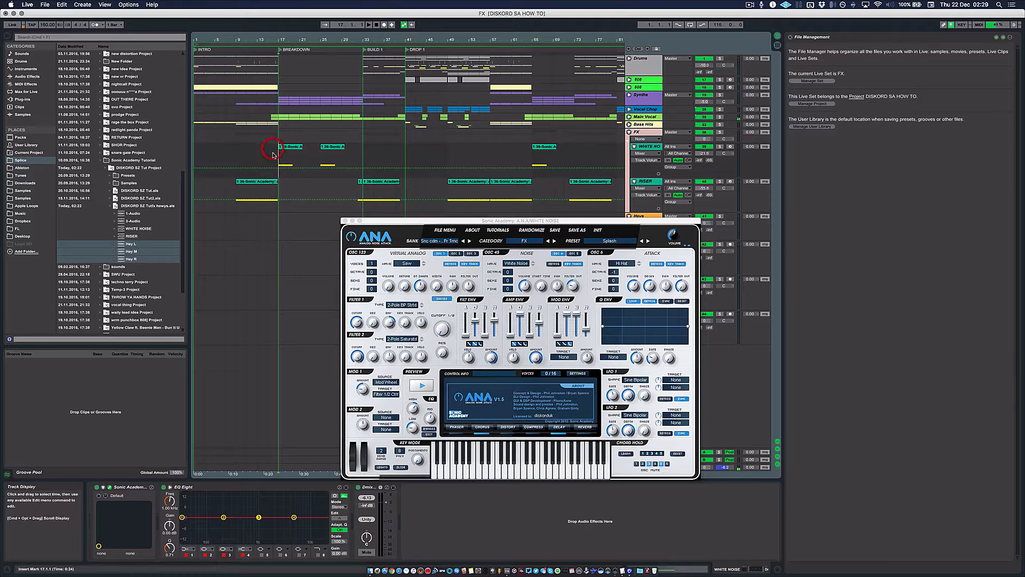
Raise the WHITE NOISE track's volume to -17.6 dB while playing back the start of the breakdown
key("space")
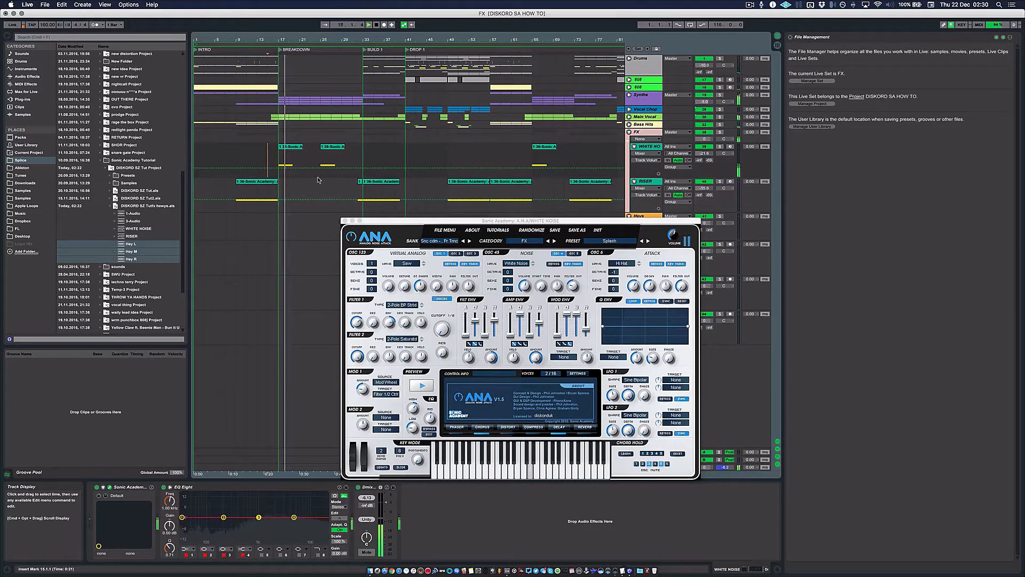
left_click_drag(704, 153, 704, 142)
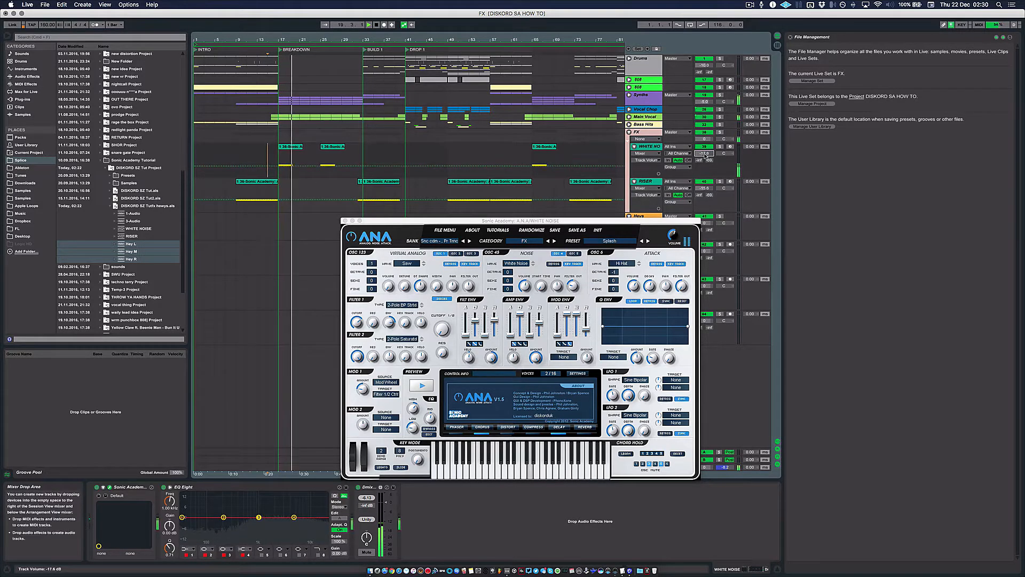
left_click(279, 155)
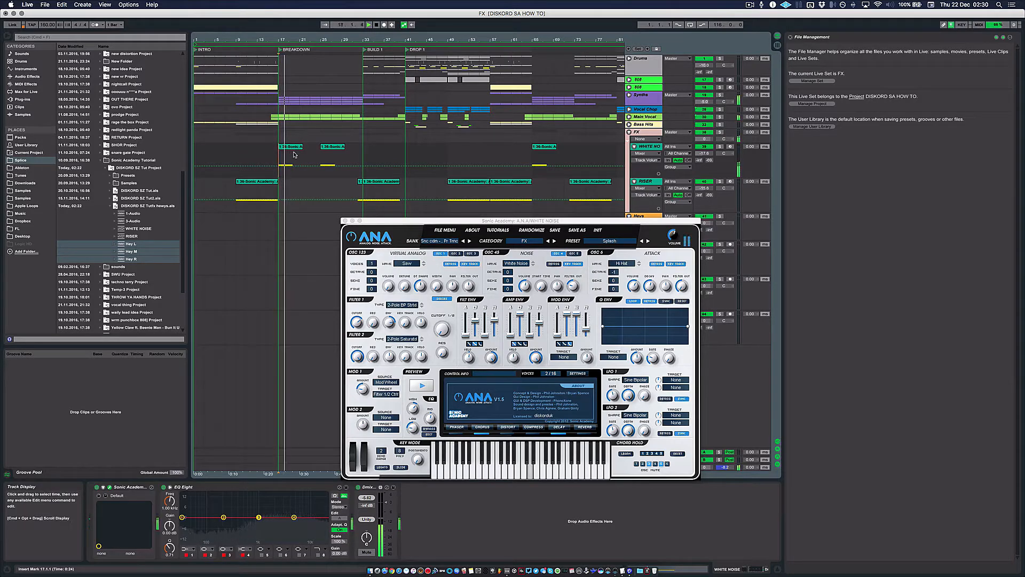
Lengthen the first white noise clip in the breakdown to about bar 23 and select the second white noise clip
left_click(295, 145)
left_click_drag(301, 147, 311, 146)
left_click(348, 148)
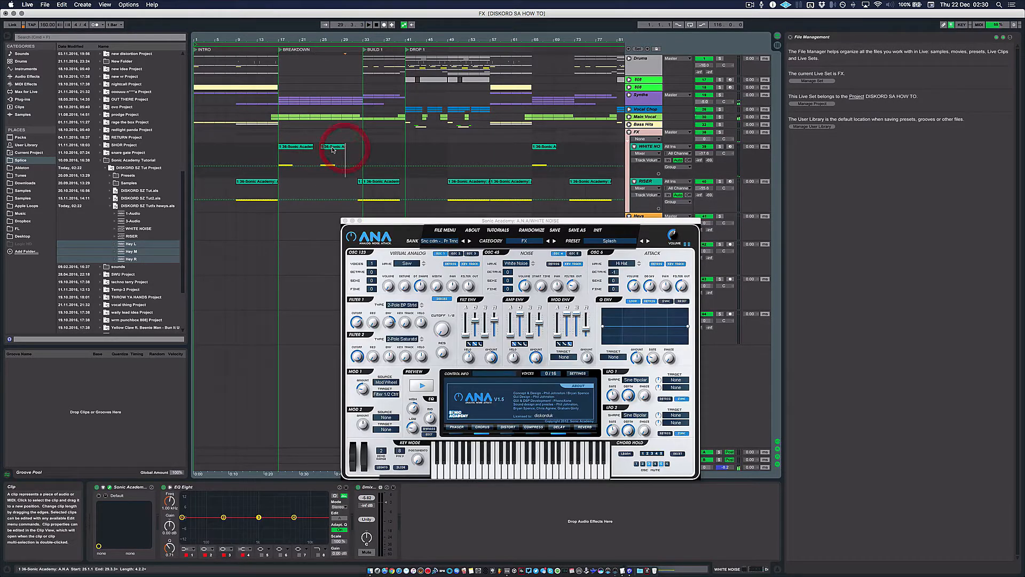
left_click(332, 147)
left_click(311, 147)
left_click(332, 147)
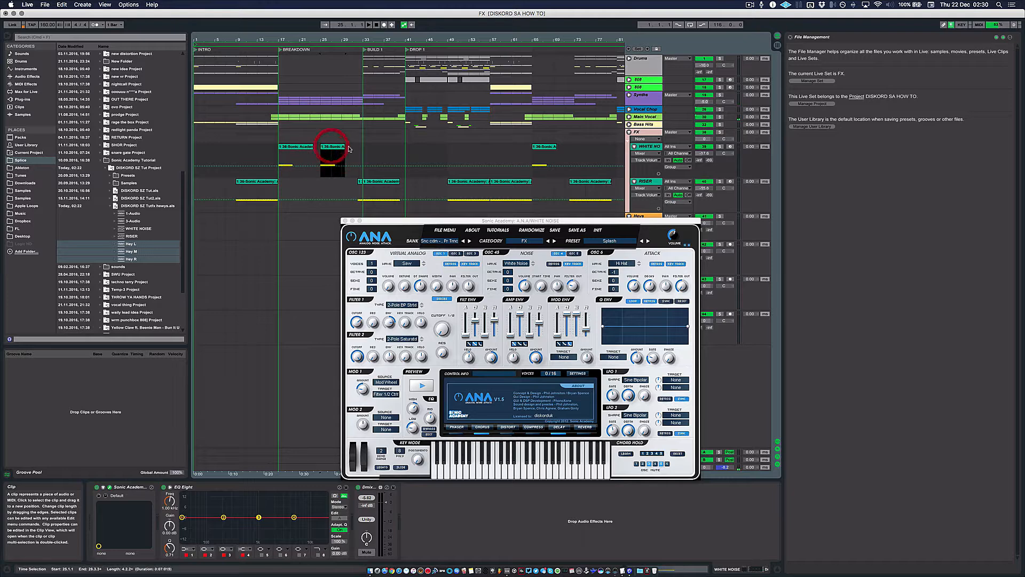
key("minus")
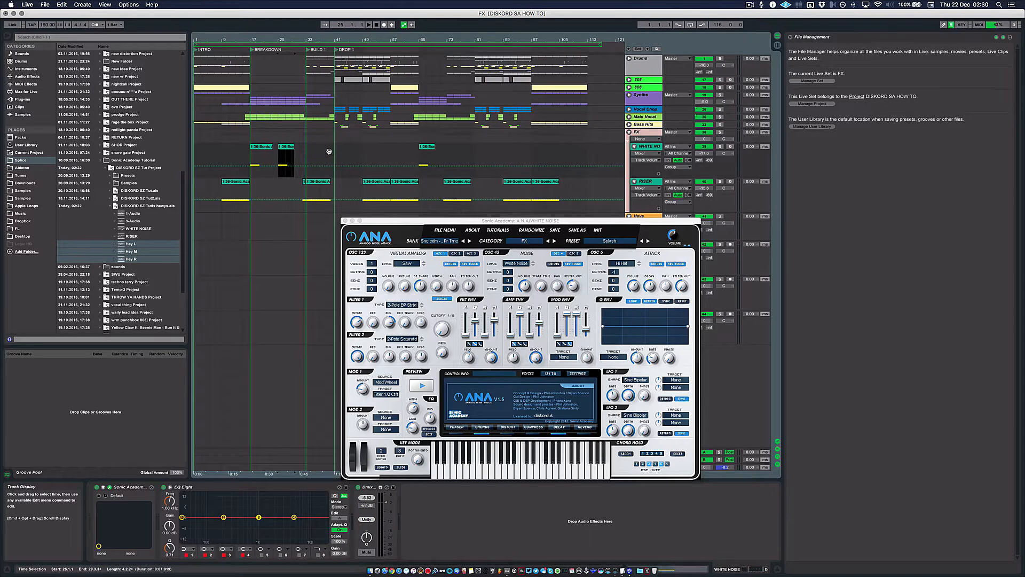
Examine the white noise clips at the start of the breakdown and at the start of Breakdown 2
key("plus")
key("minus")
left_click(285, 148)
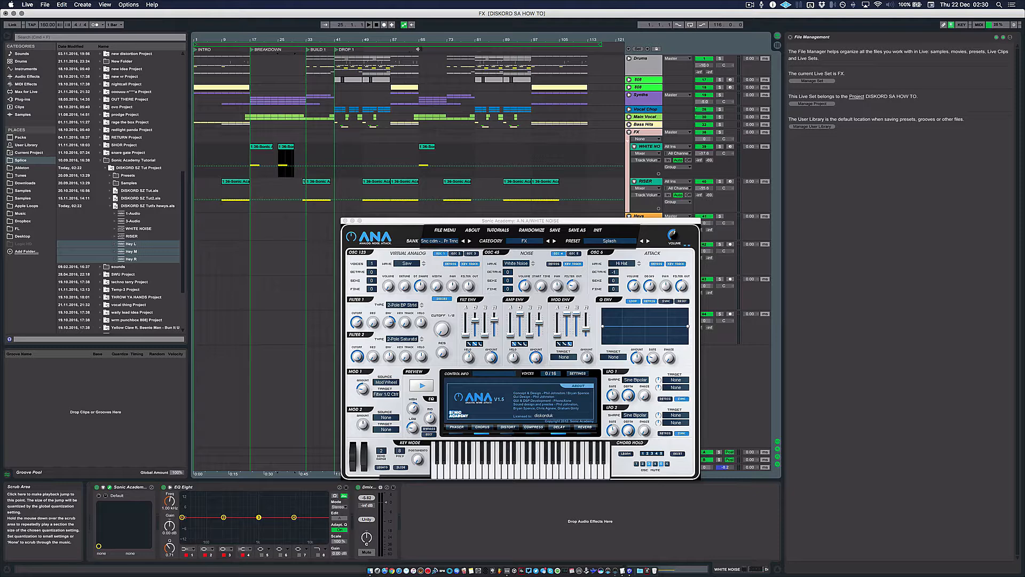
left_click(419, 49)
left_click(426, 59)
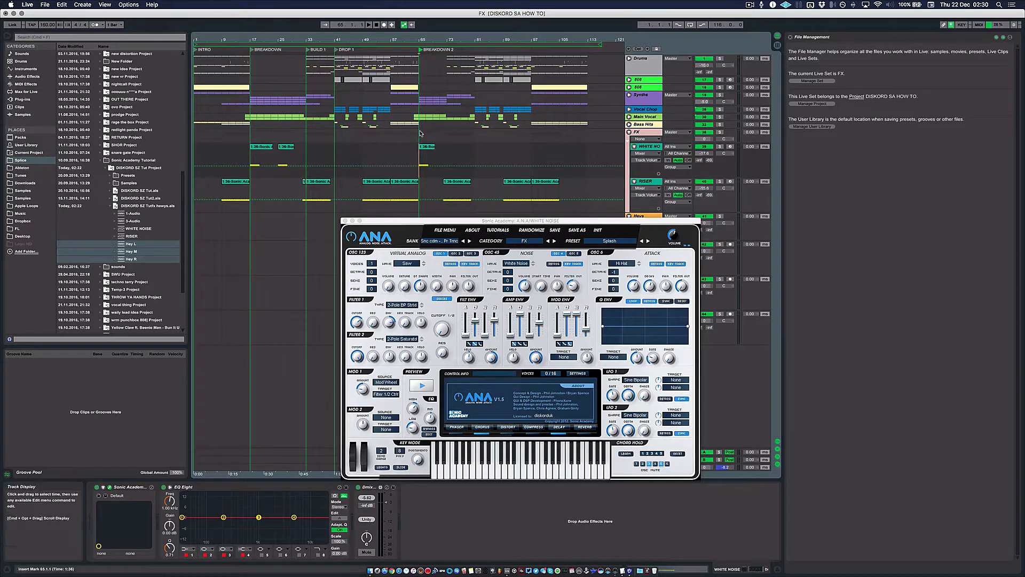
left_click_drag(420, 155, 436, 161)
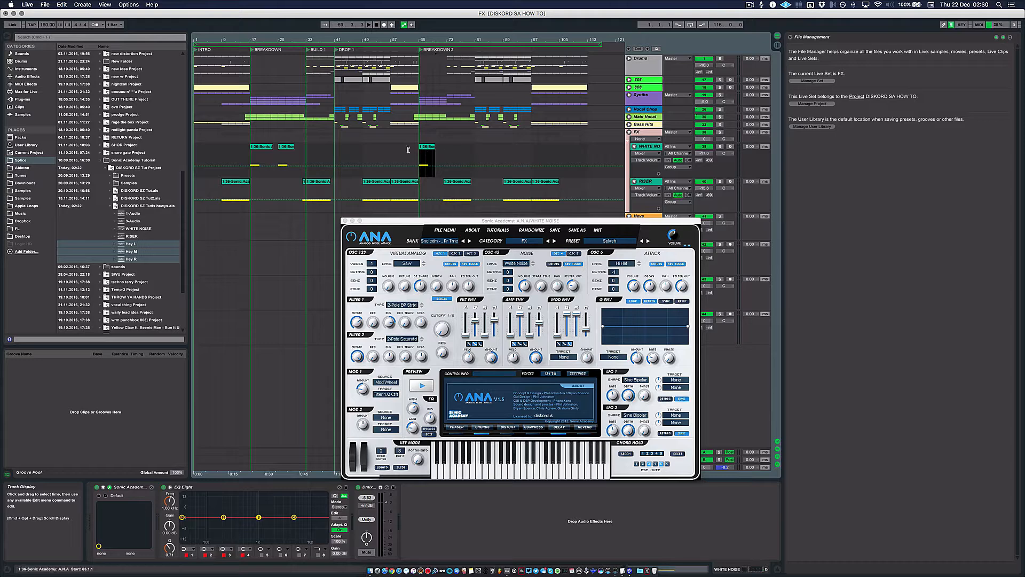
left_click(254, 152)
left_click(249, 156)
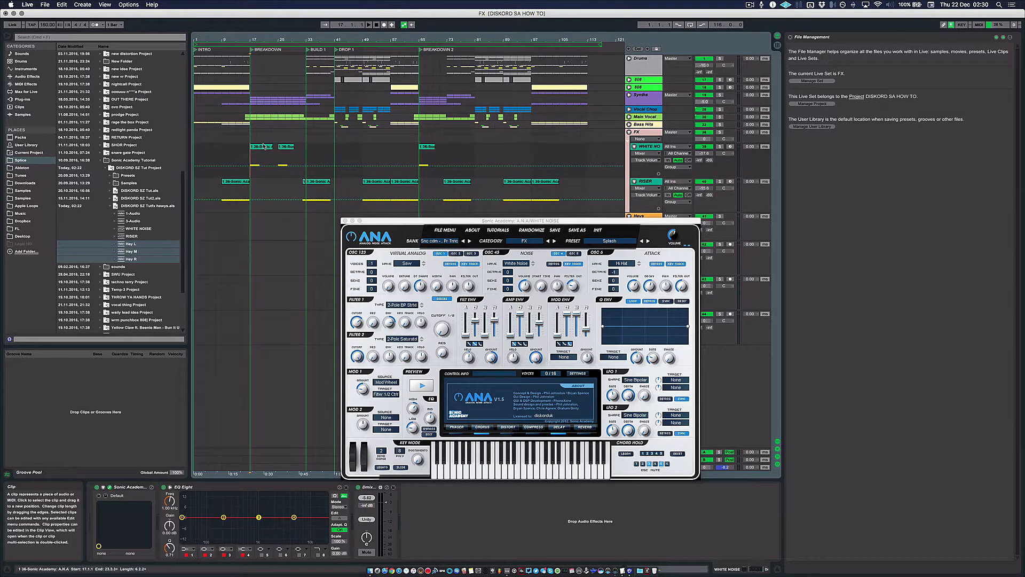
left_click(264, 146)
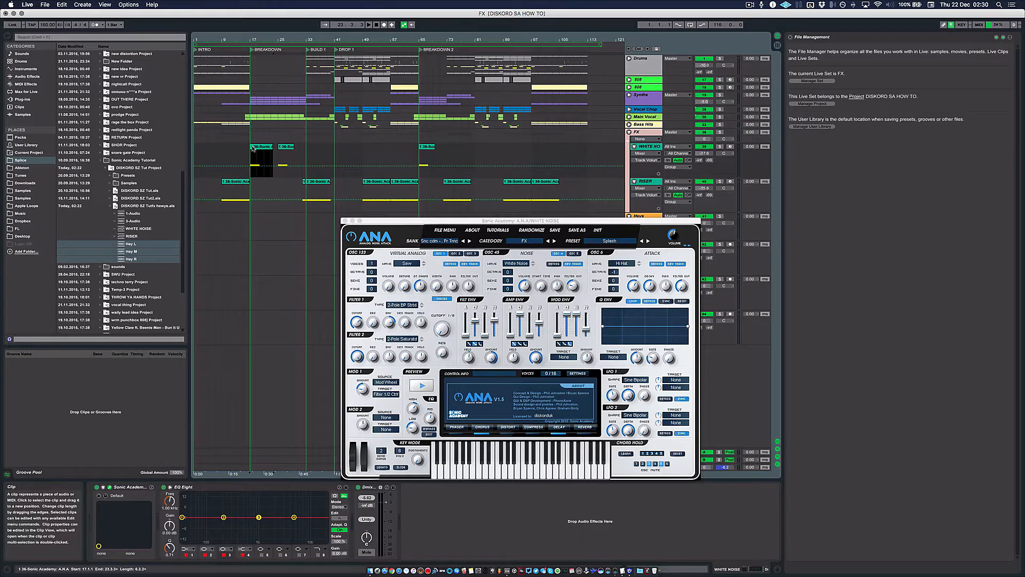
Select the RISER track's clip in the second half of the intro, leading into the breakdown
left_click(246, 154)
key("plus")
key("plus")
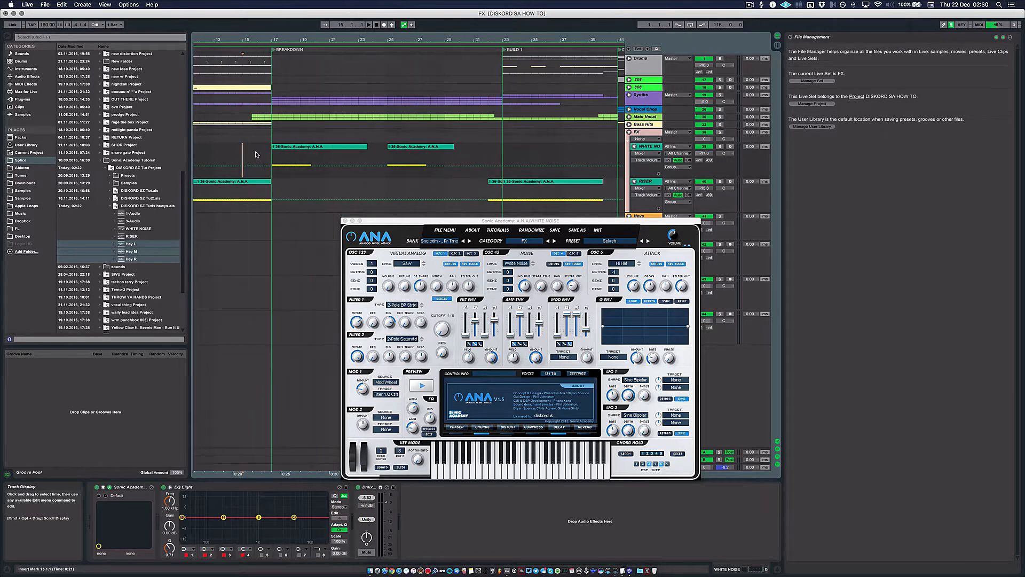
scroll(257, 152, "left", 5)
key("minus")
left_click(268, 181)
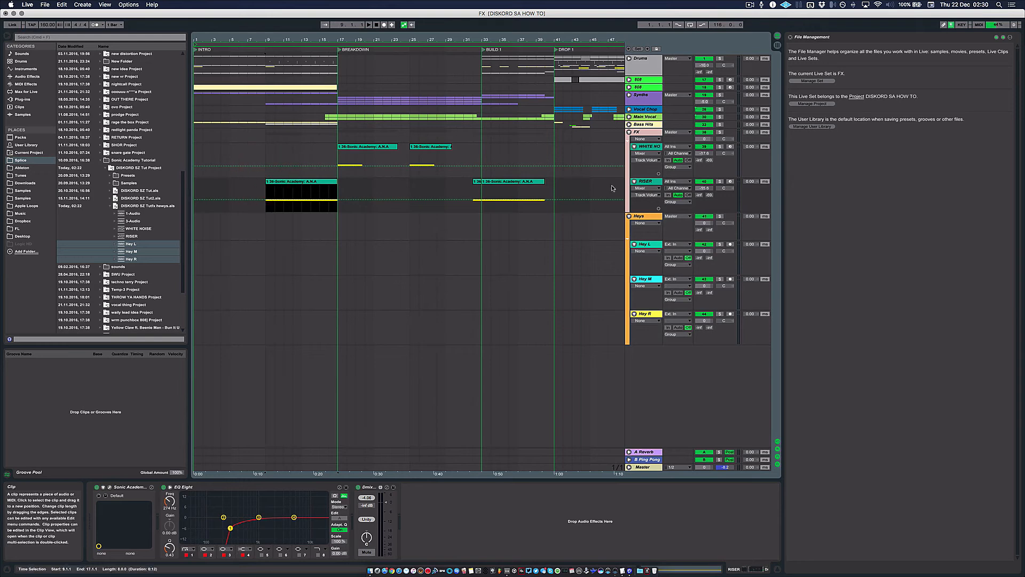
left_click(649, 181)
left_click(297, 182)
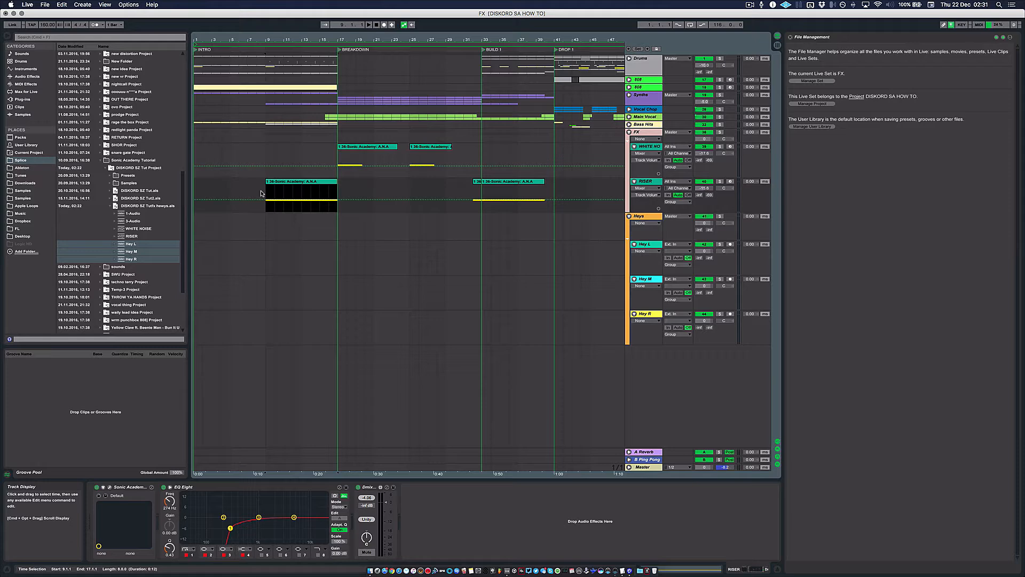
Open the intro's riser clip to examine its rising pitch bend envelope
left_click(294, 183)
double_click(293, 183)
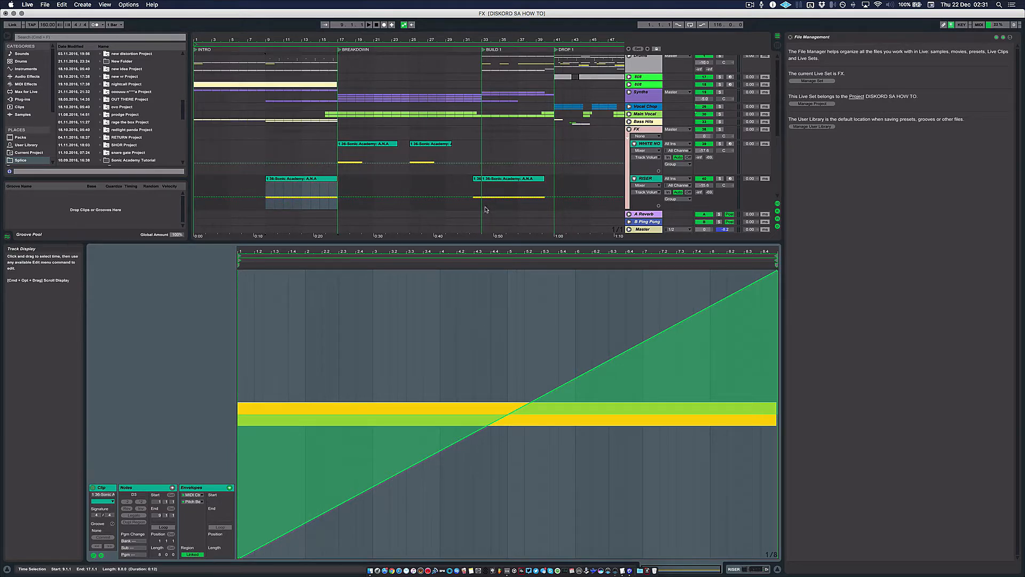
left_click(304, 182)
left_click(299, 180)
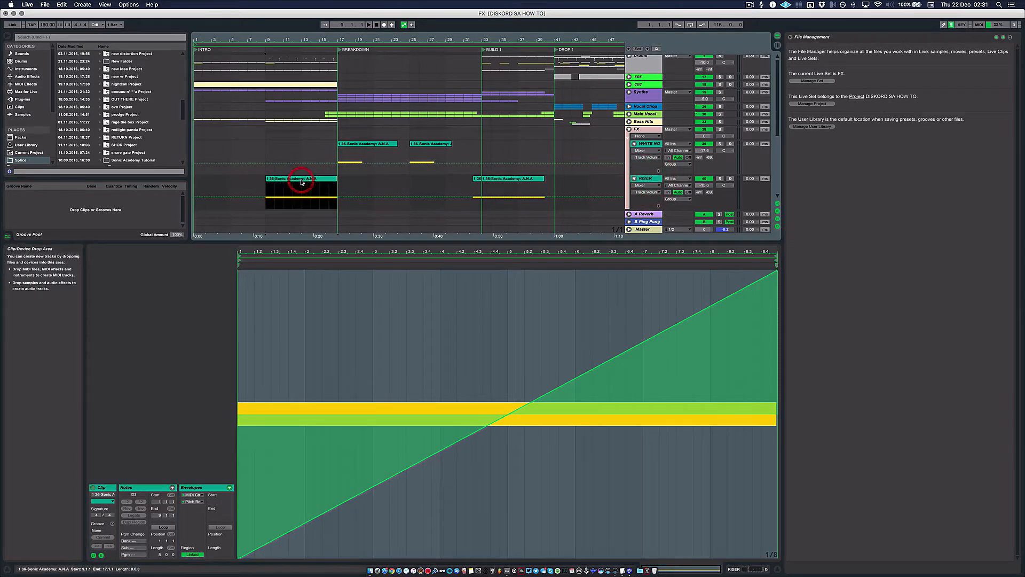
left_click(248, 391)
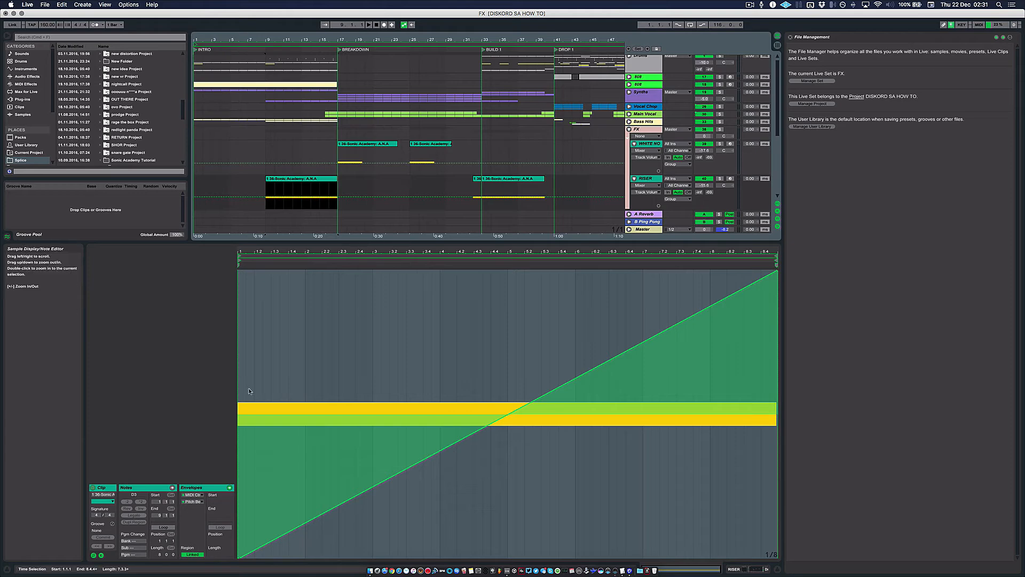
Show the riser clip's notes and select the D3 note, then solo the RISER track during playback of the clip's start
left_click(173, 488)
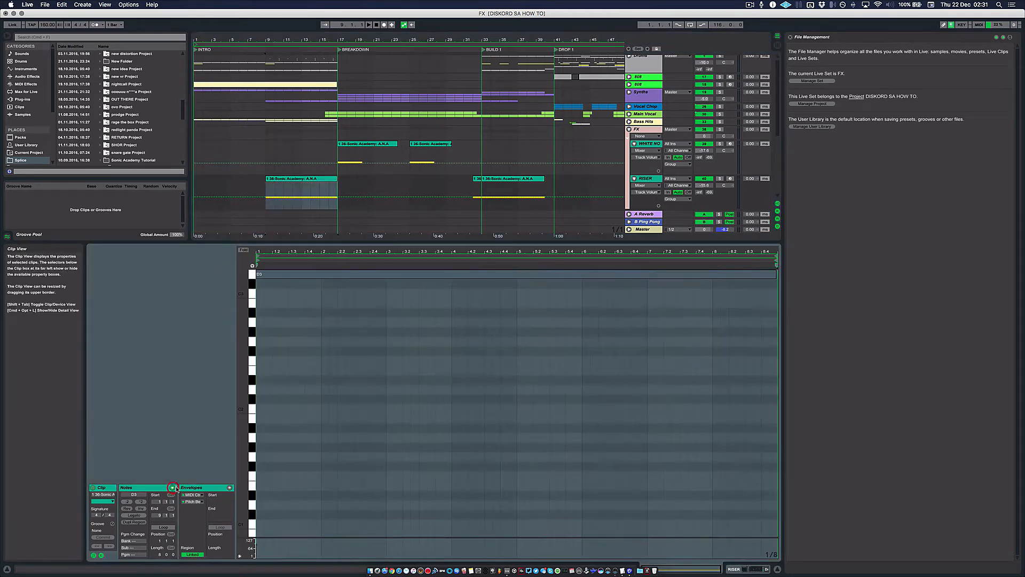
scroll(304, 436, "up", 2)
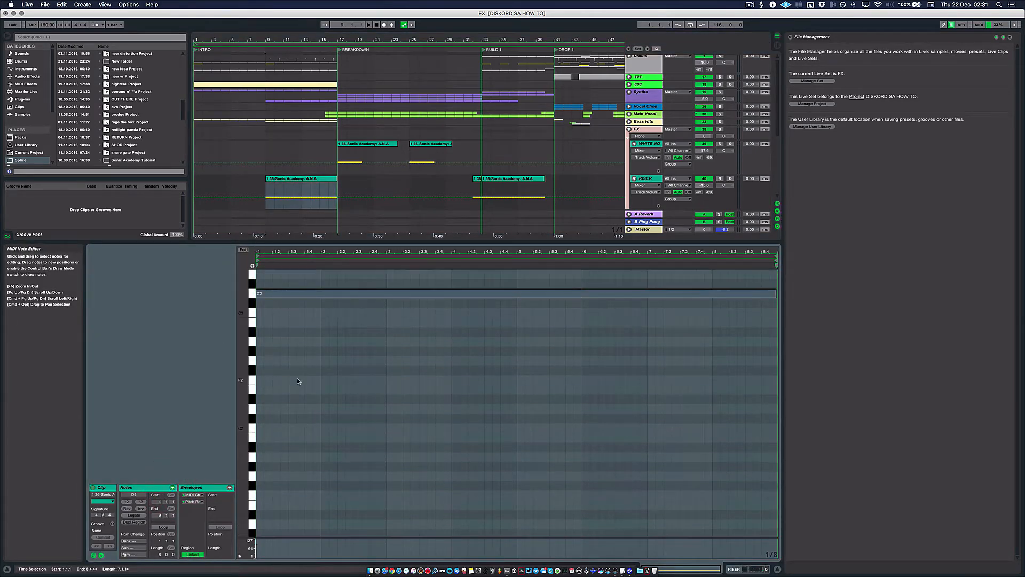
left_click(297, 379)
left_click(290, 291)
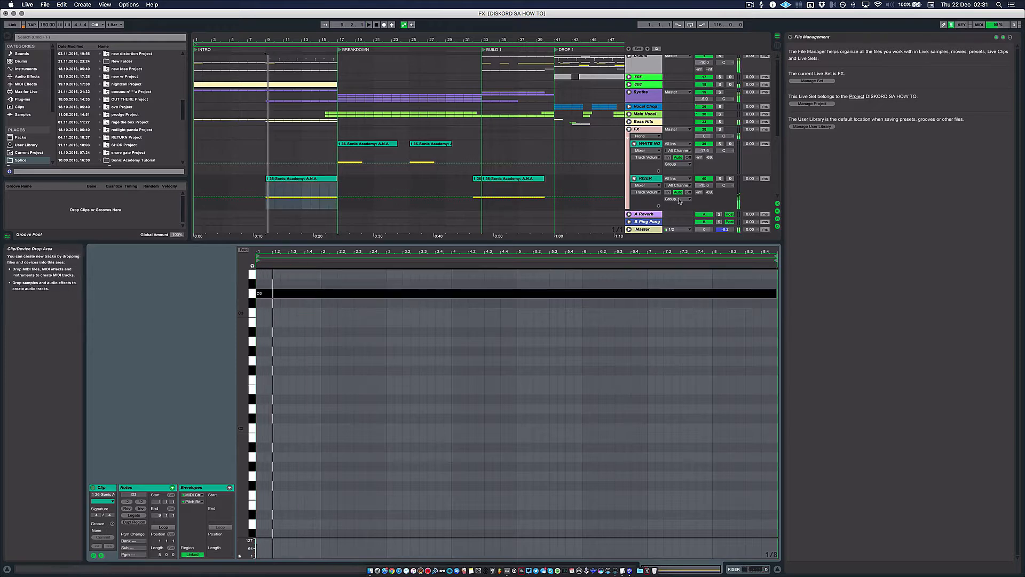
left_click(720, 179)
key("space")
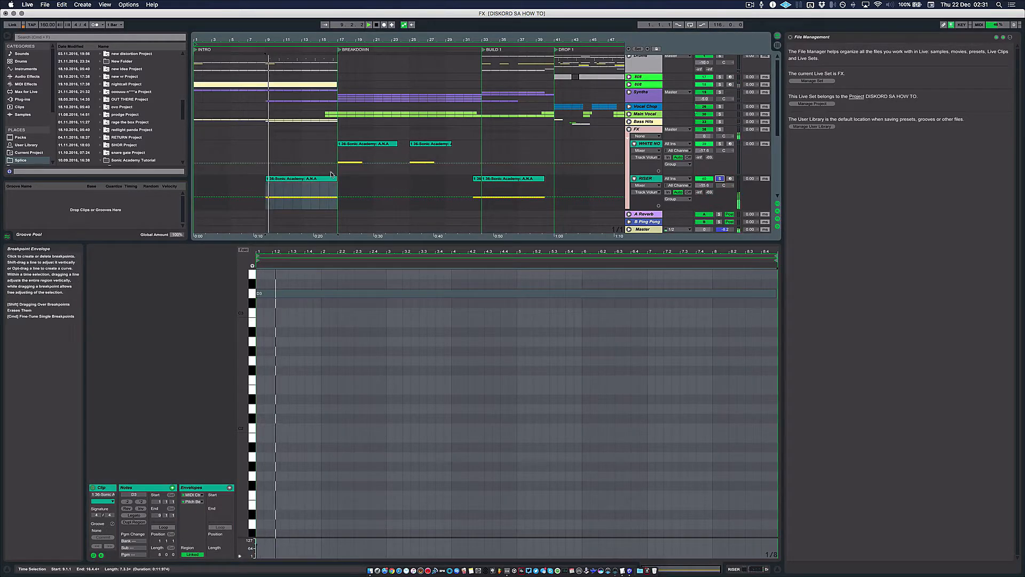
Open the A.N.A synth on the RISER track and examine its pitch bend range for the Wheel Riser preset
left_click(310, 178)
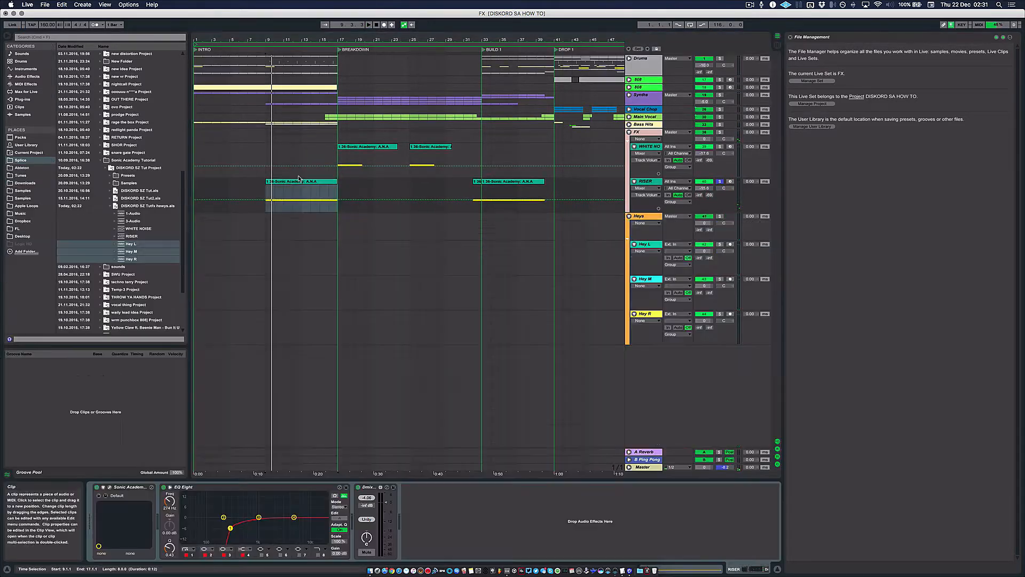
left_click(110, 487)
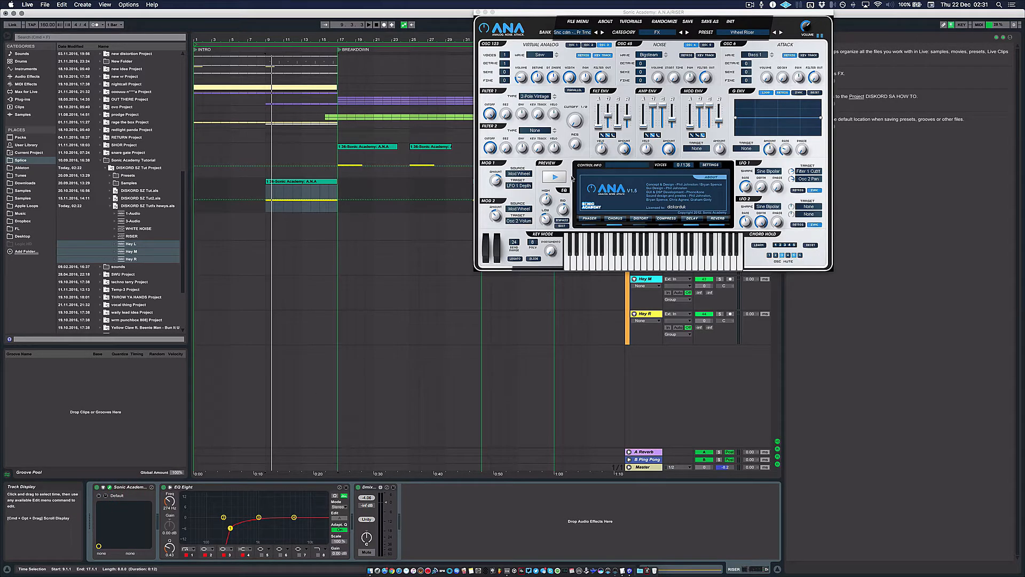
left_click_drag(537, 17, 494, 152)
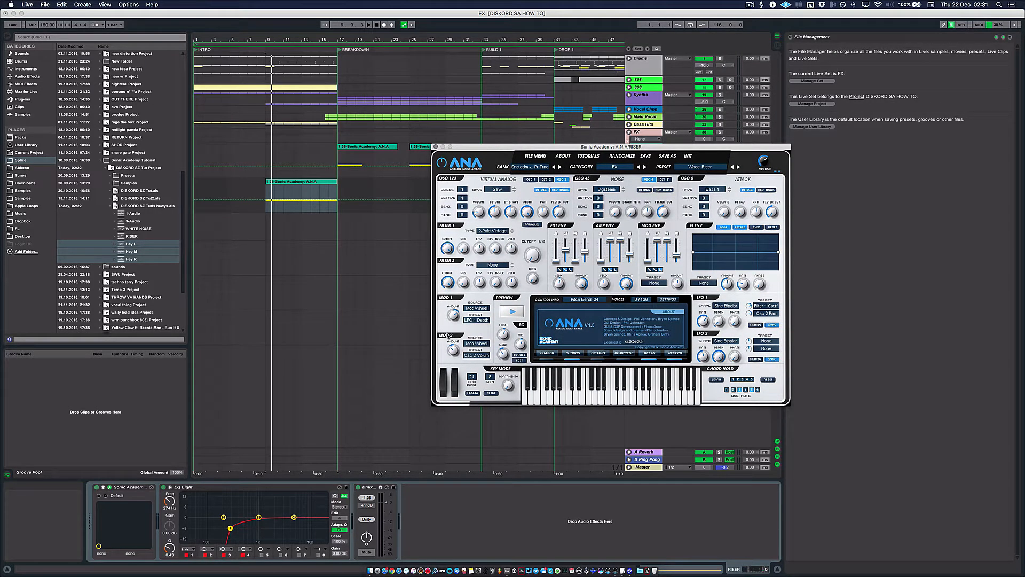
Examine the riser clip's note range and pitch bend envelope, and close the A.N.A window
double_click(287, 183)
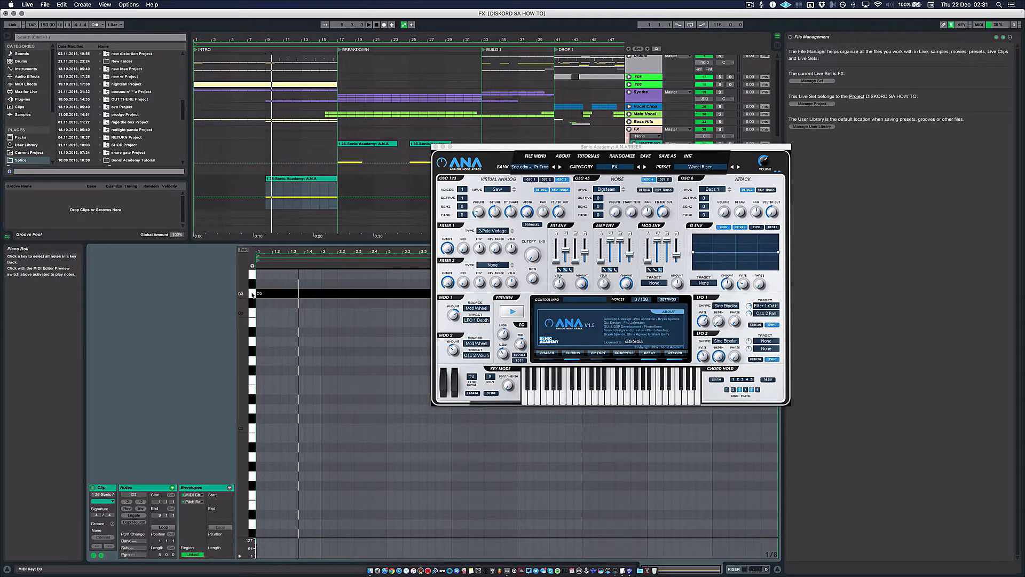
scroll(255, 318, "up", 3)
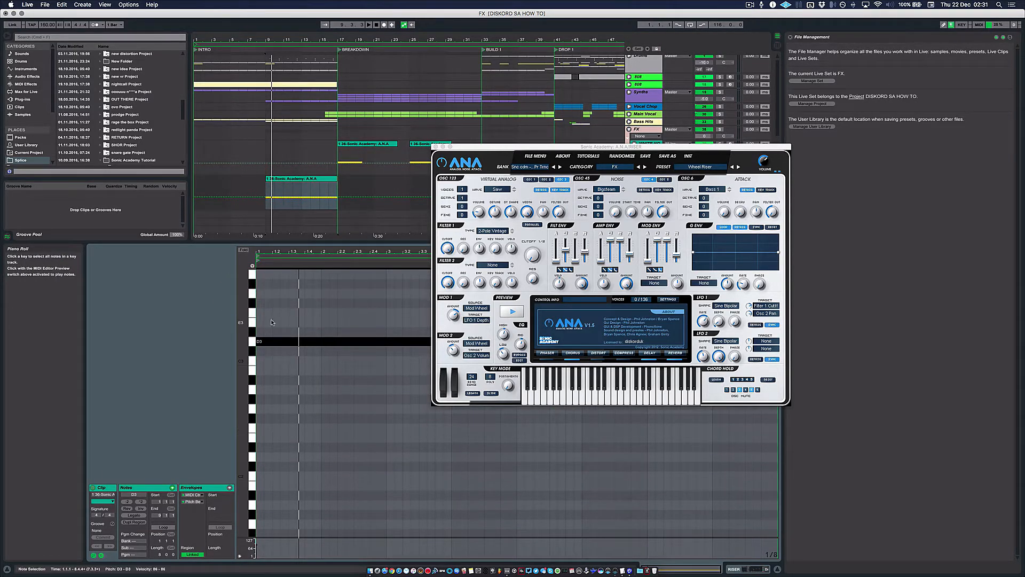
scroll(289, 407, "up", 4)
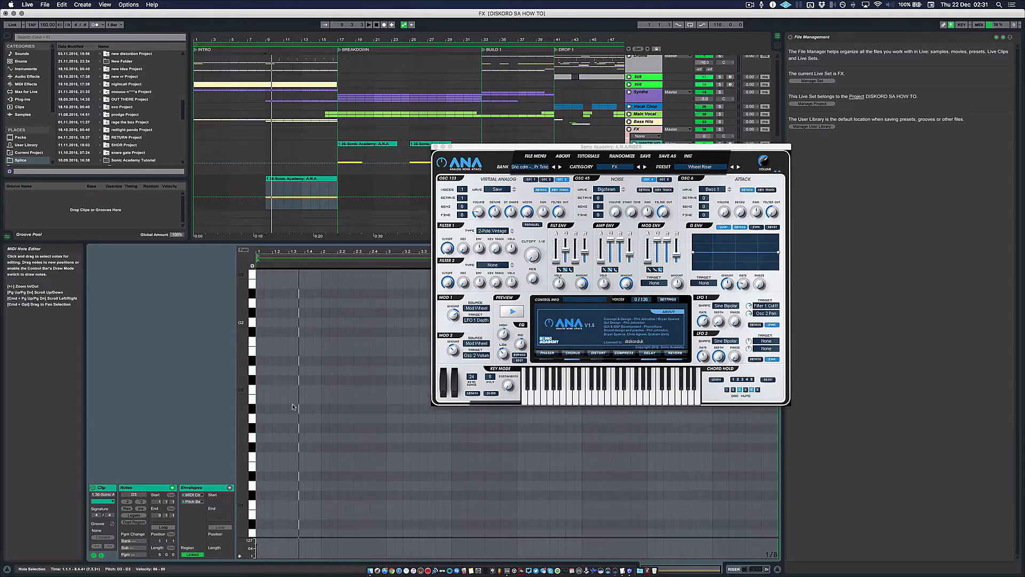
left_click(229, 487)
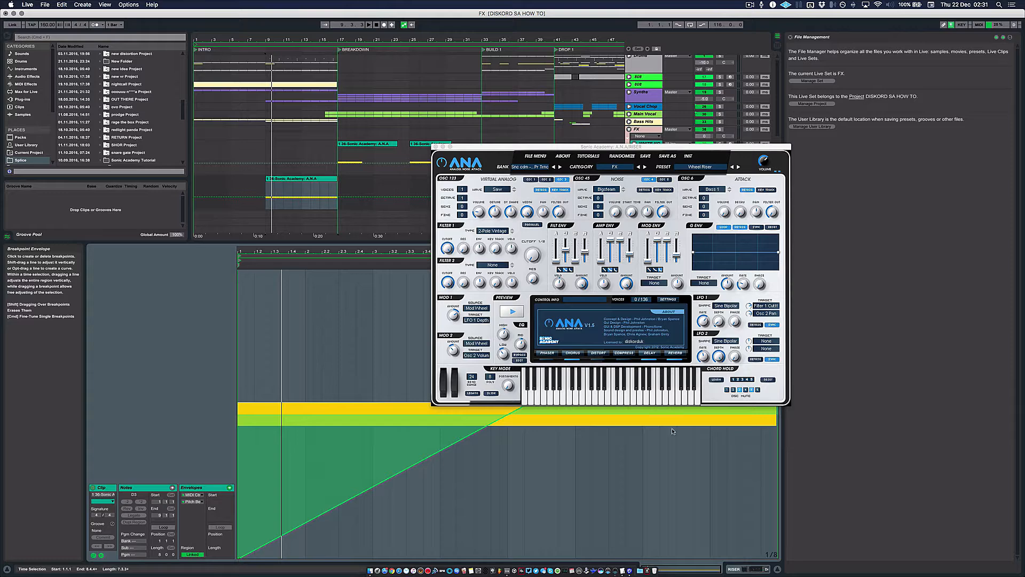
left_click_drag(629, 147, 606, 71)
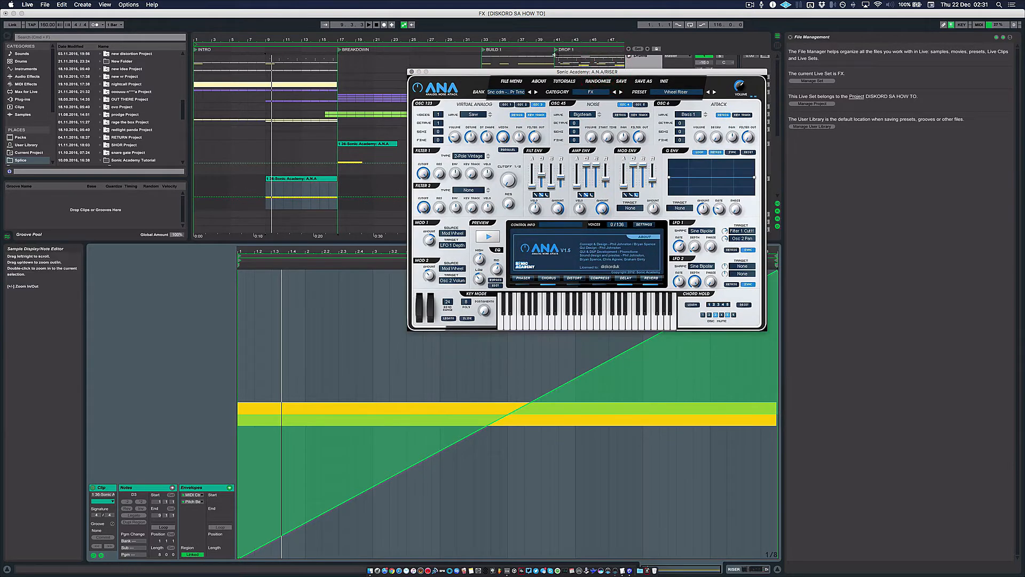
left_click(411, 72)
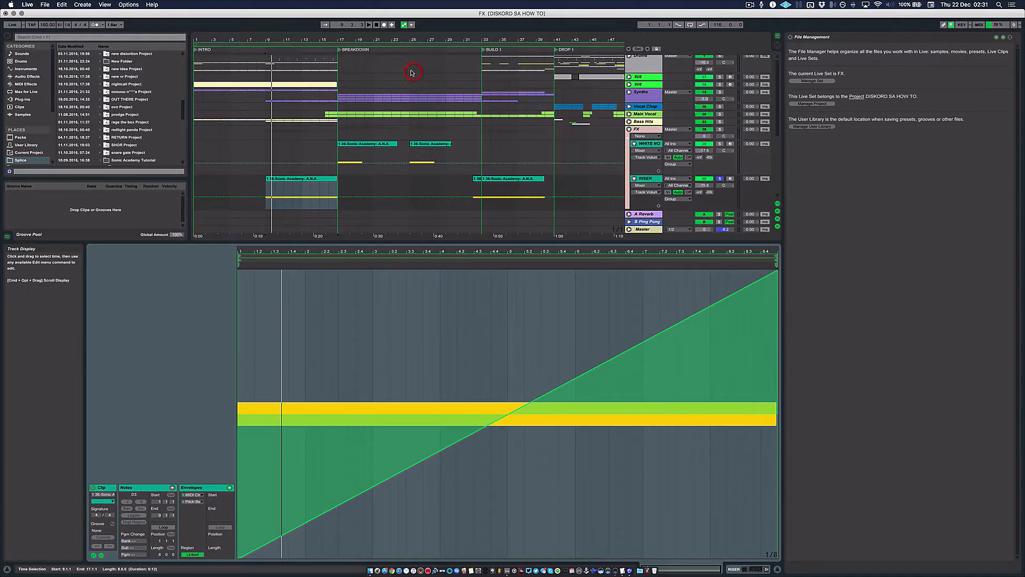
Play the riser with its track soloed up to the start of the breakdown
left_click(720, 179)
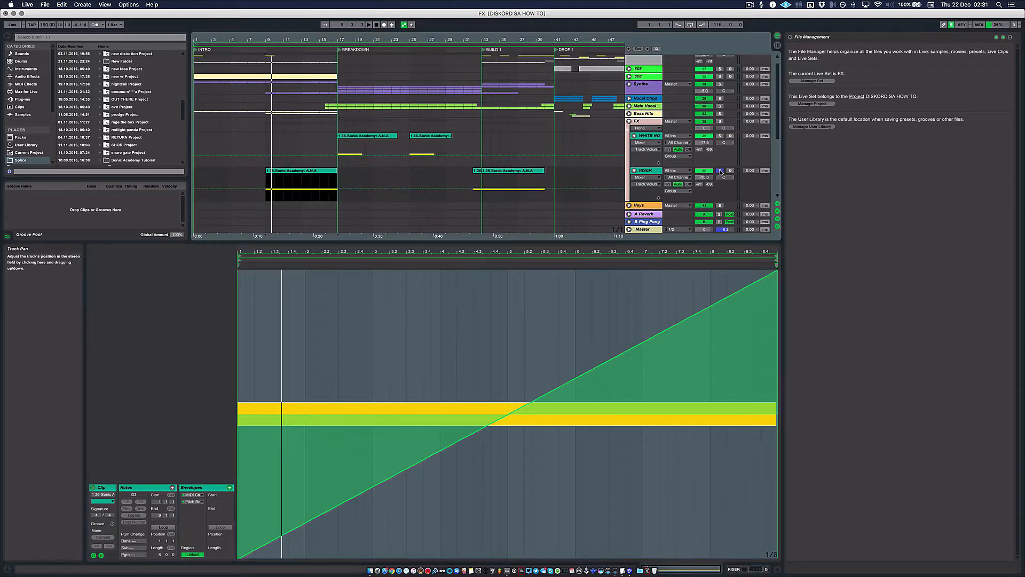
left_click(720, 171)
key("space")
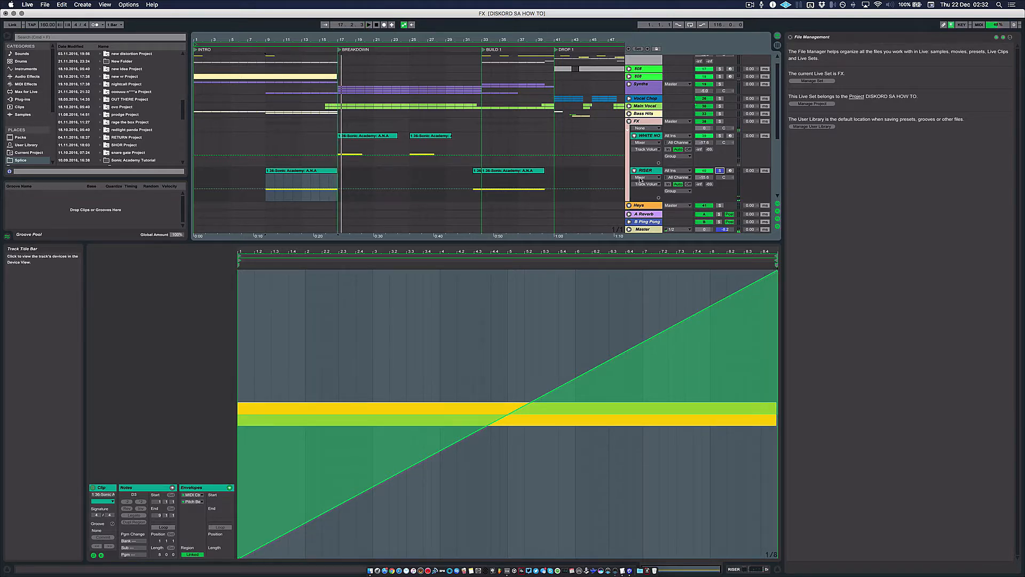
Examine the riser clip's placement from bar 9 to bar 17, leading into the breakdown
left_click(295, 173)
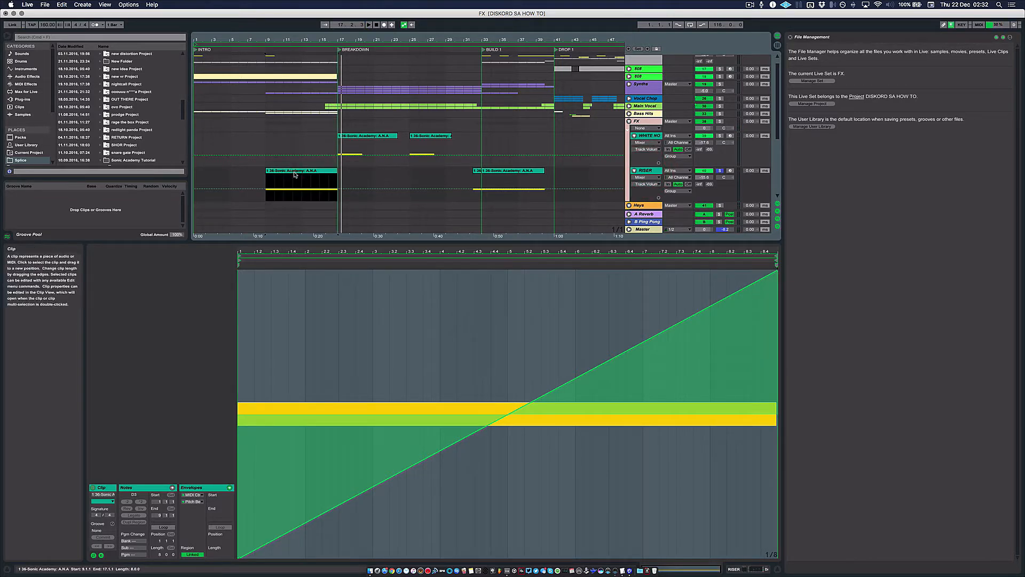
left_click(266, 181)
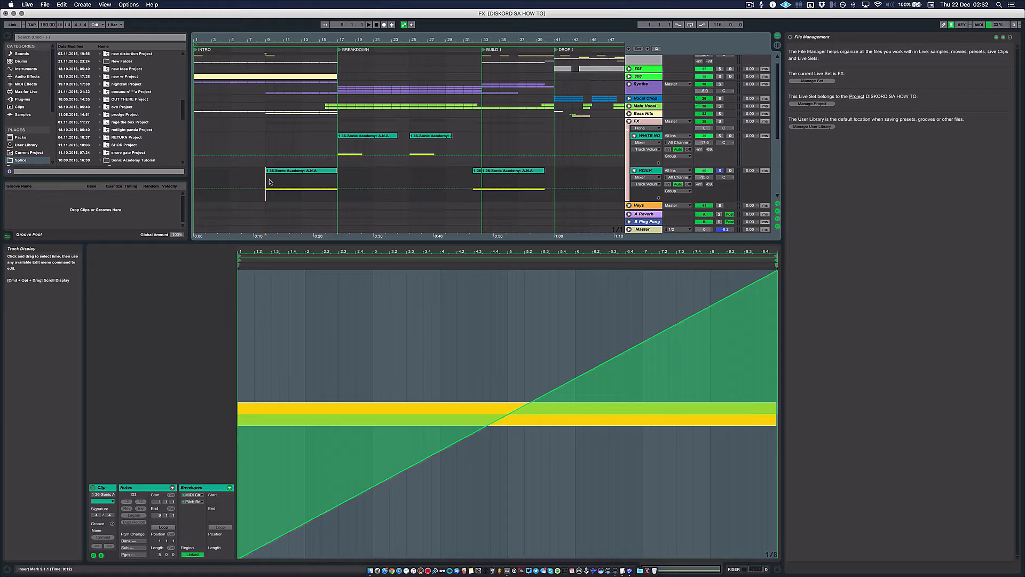
left_click(288, 171)
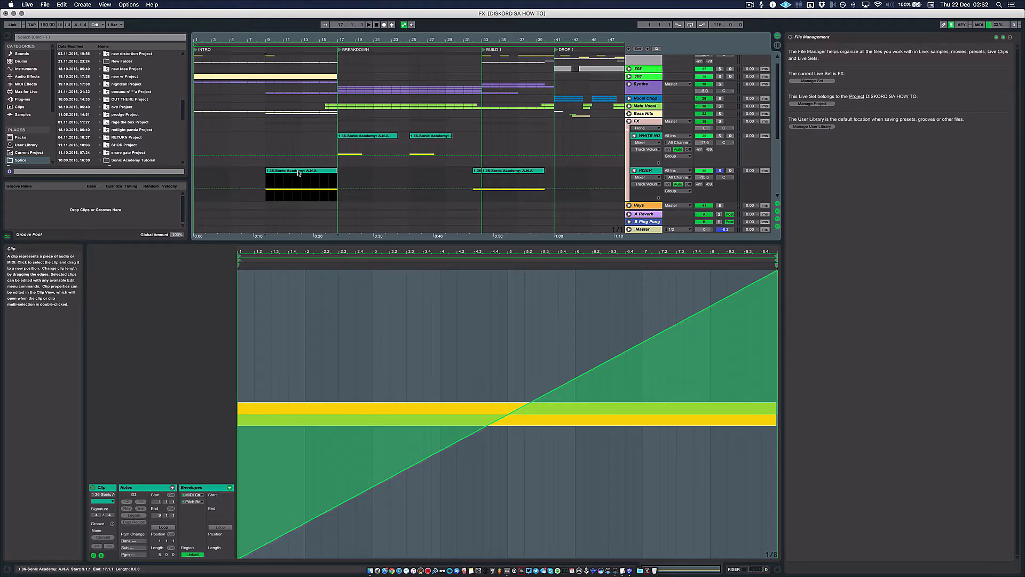
scroll(427, 174, "right", 4)
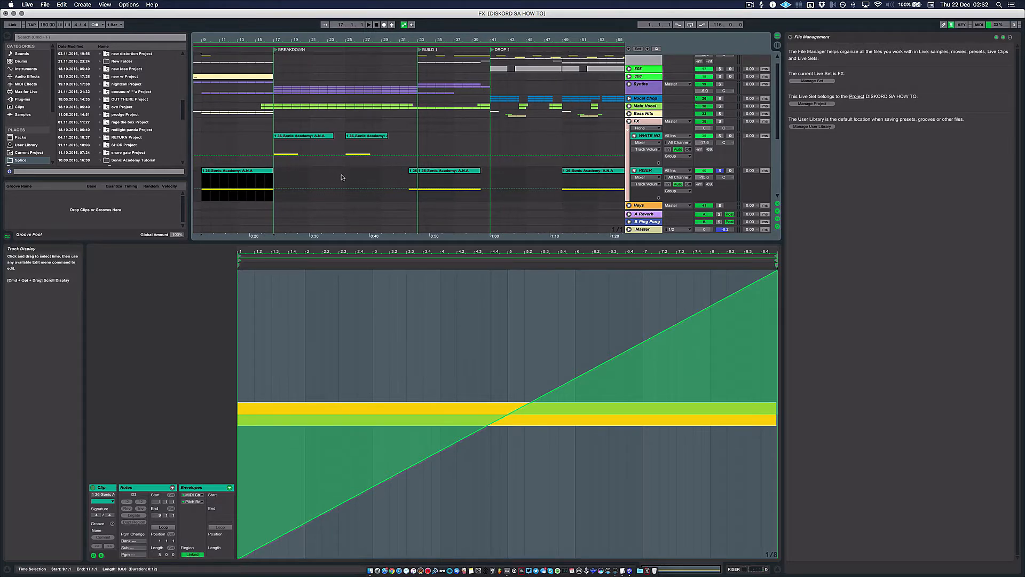
scroll(341, 177, "left", 2)
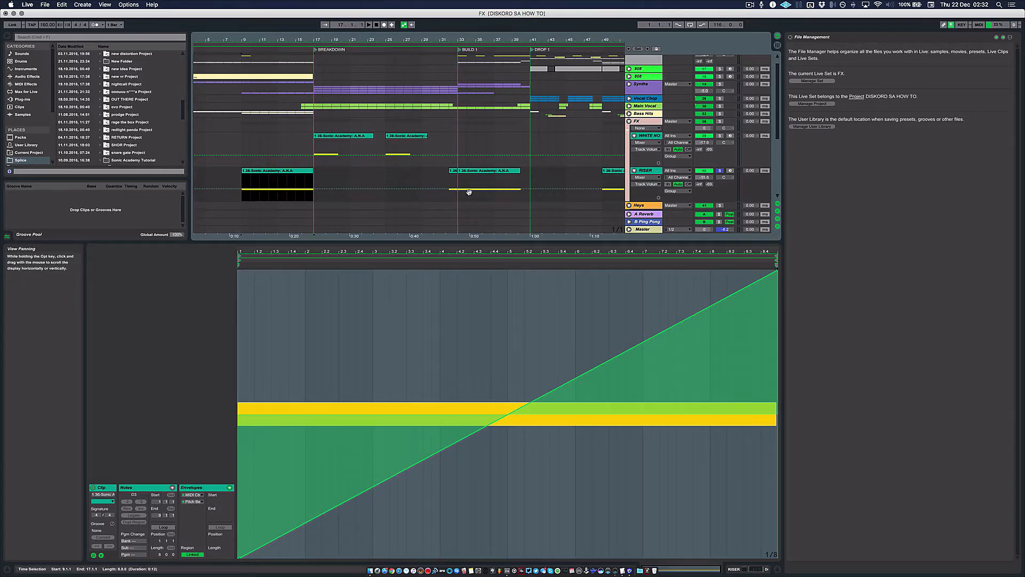
Examine the other riser clips across the arrangement and select the one in Build 1 starting at bar 33
scroll(469, 192, "down", 5)
left_click(377, 182)
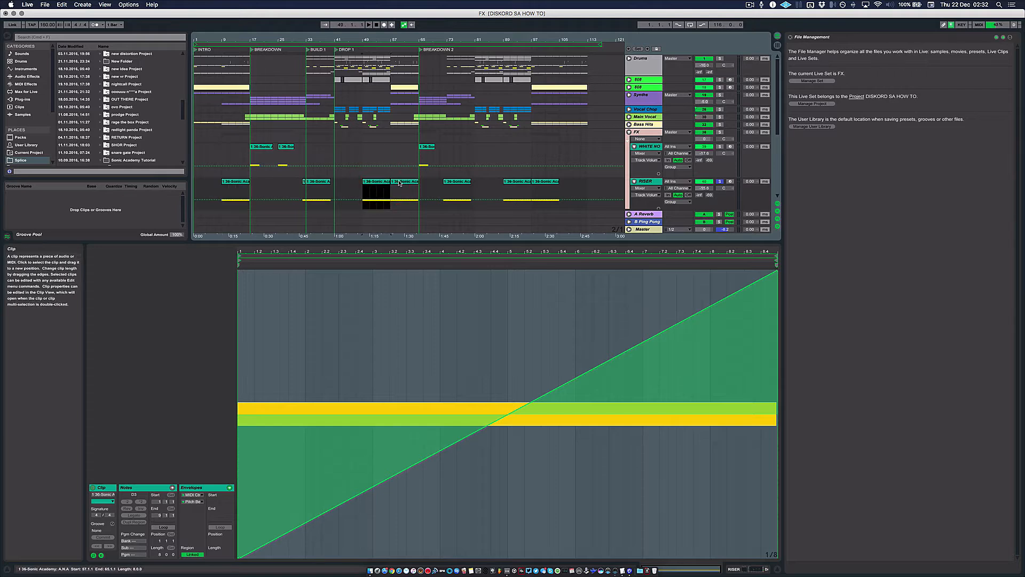
left_click(399, 183)
left_click(457, 184)
left_click(522, 182)
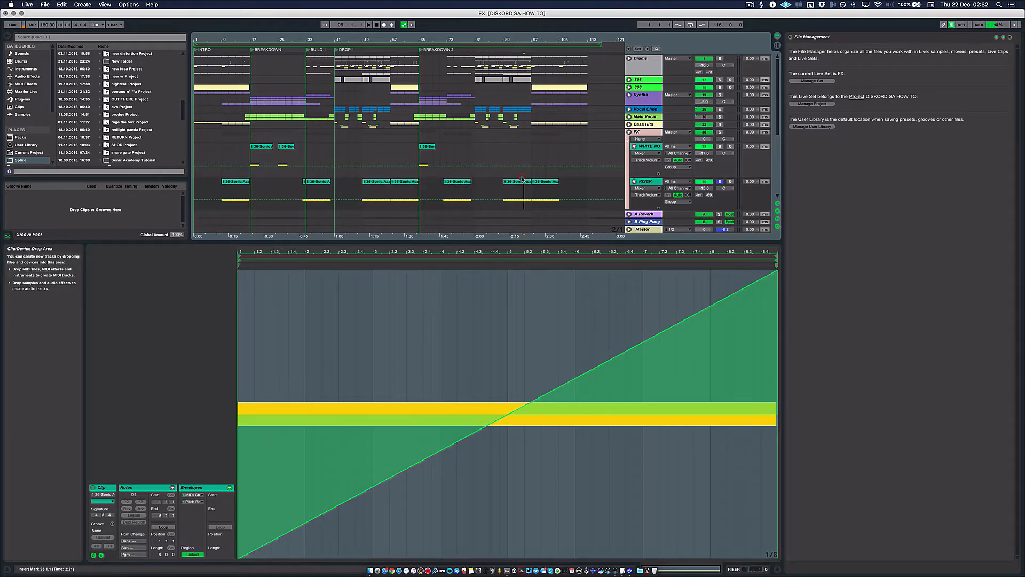
left_click(518, 181)
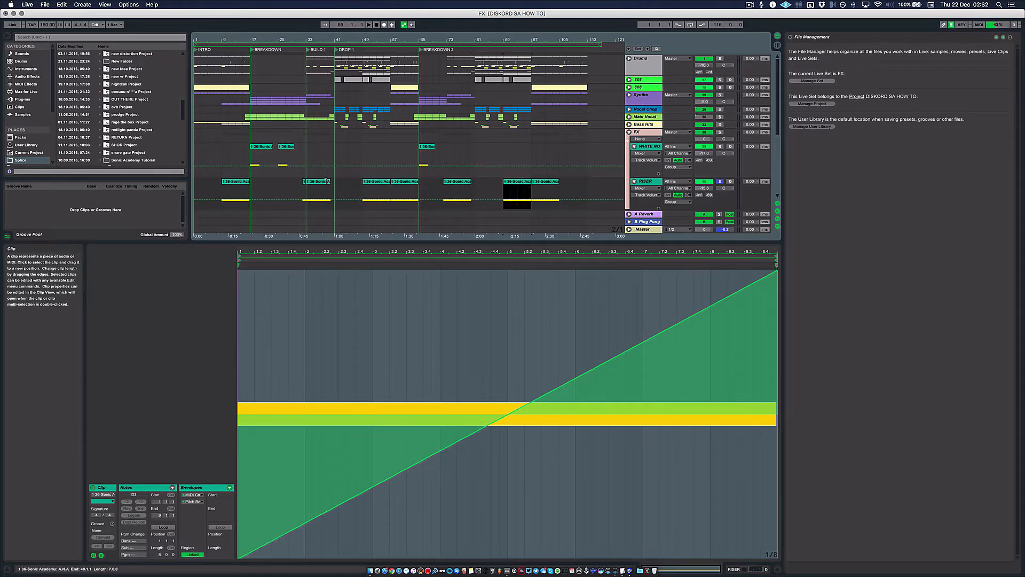
left_click(325, 181)
scroll(325, 182, "up", 3)
scroll(400, 181, "left", 3)
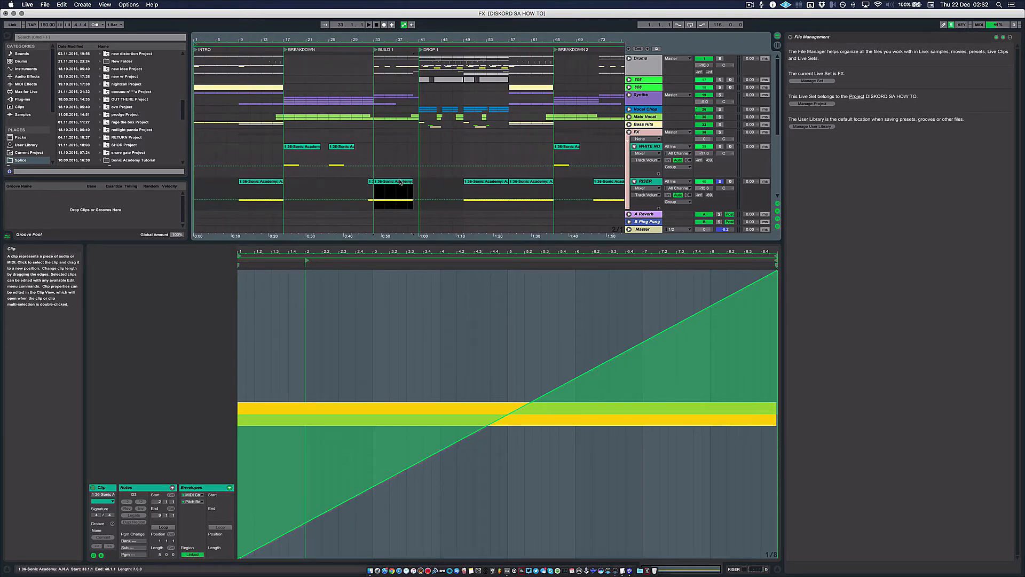
Play the riser clip in Drop 1 from bar 49, and turn off the riser track's solo
left_click(496, 182)
key("space")
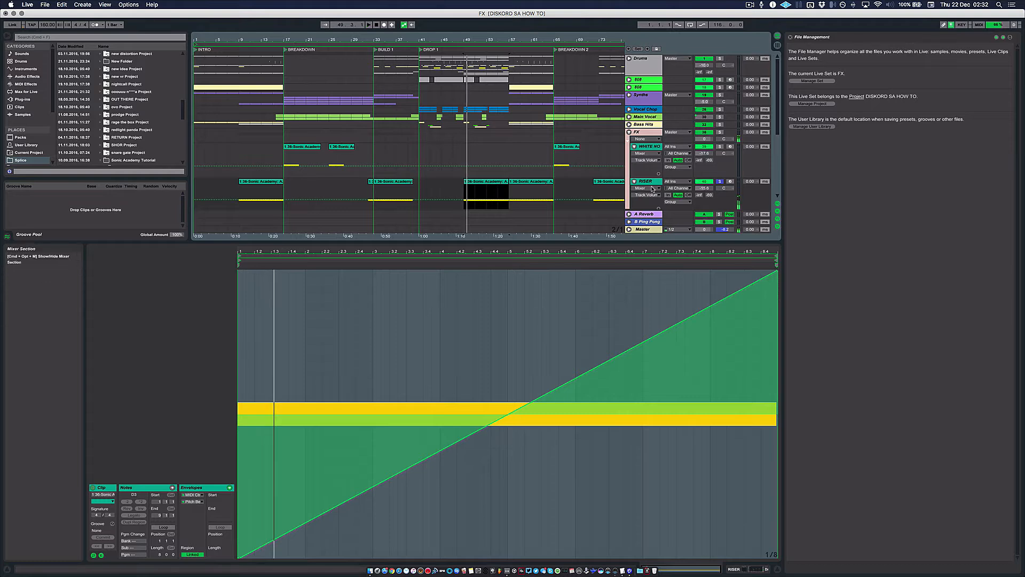
scroll(720, 175, "down", 1)
left_click(720, 175)
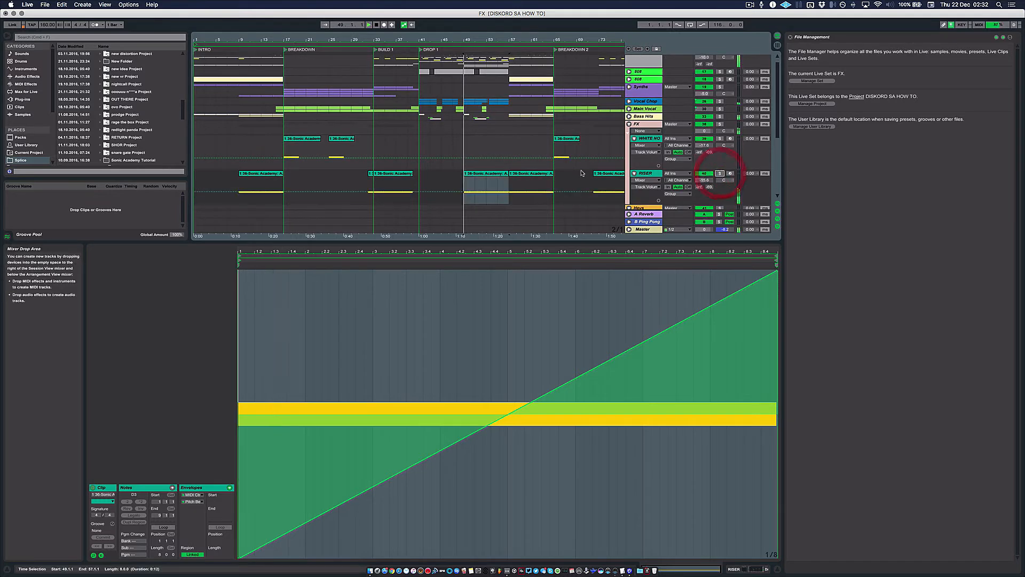
Play Build 1 in the full mix from bar 33, raise the riser's track volume to about -12.6 dB, and stop playback at bar 40
left_click(387, 172)
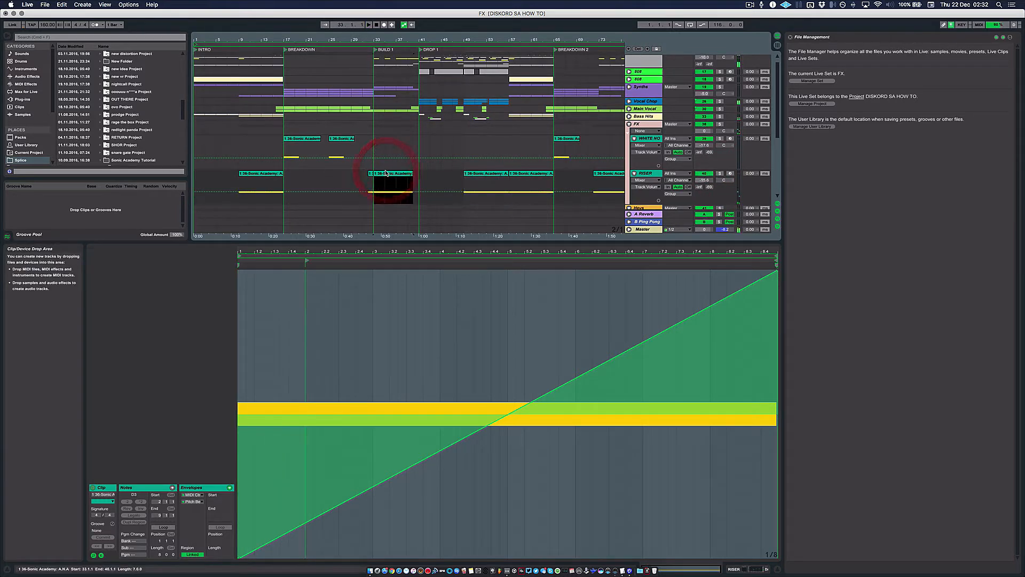
key("space")
key("space")
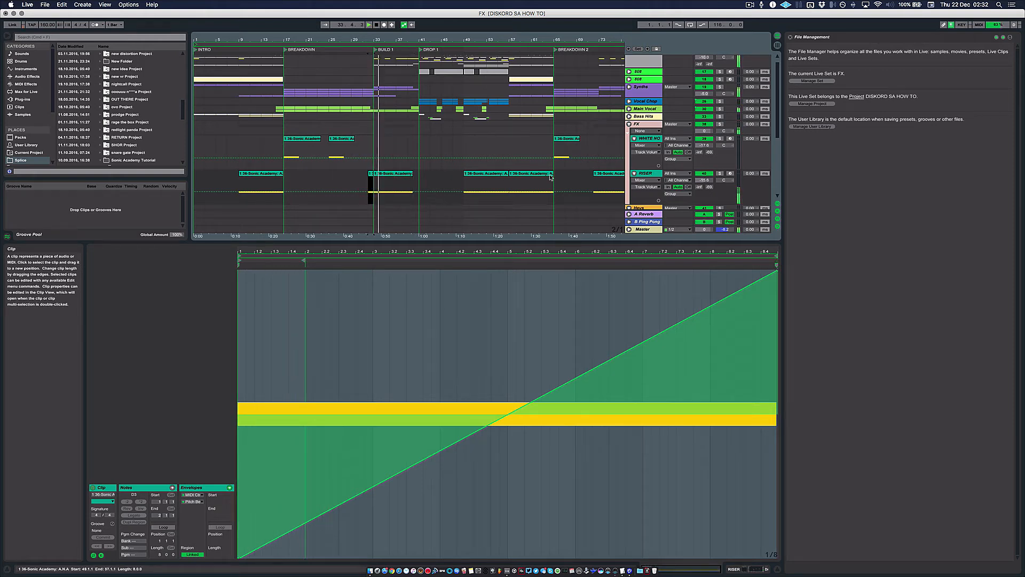
left_click(655, 175)
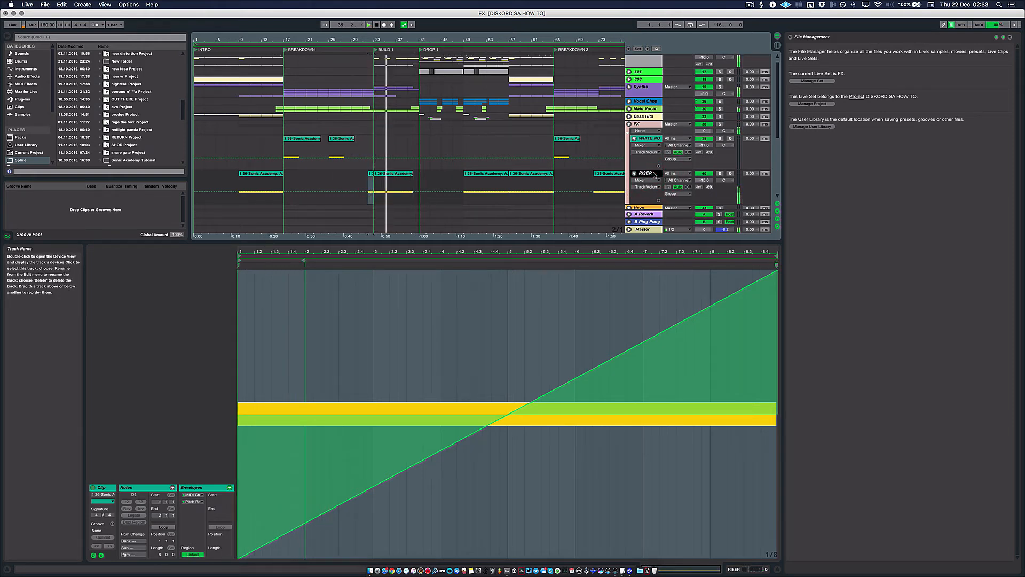
left_click_drag(420, 41, 441, 83)
left_click_drag(705, 180, 705, 171)
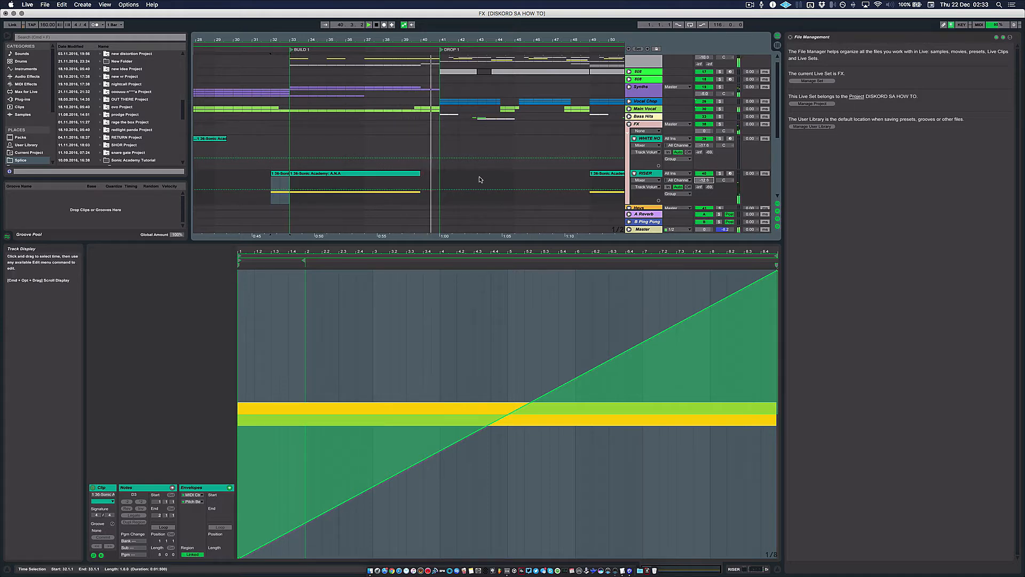
left_click(420, 185)
key("space")
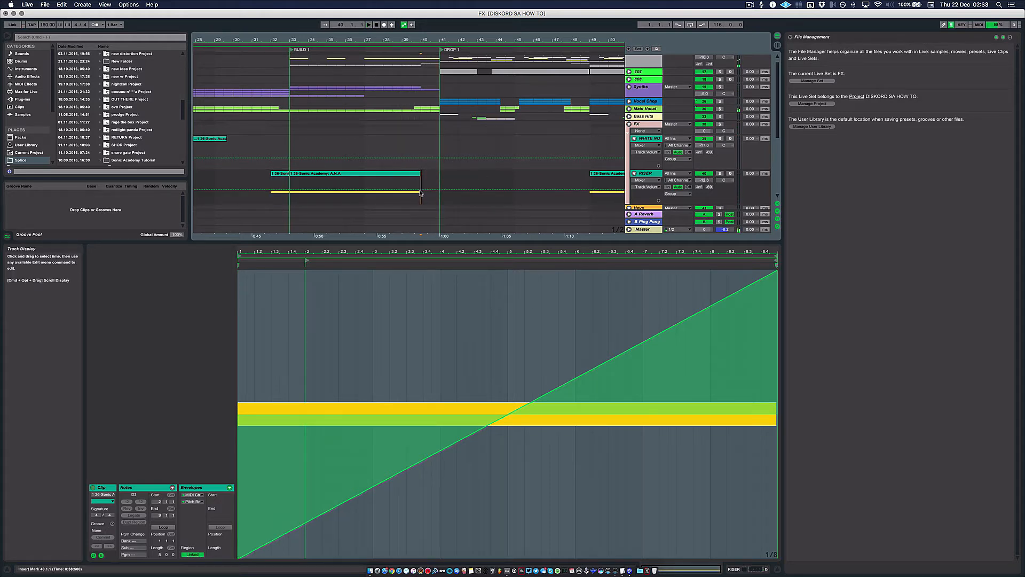
Examine the gap between the end of the Build 1 riser clip at bar 40 and the start of Drop 1 at bar 41
scroll(426, 185, "down", 1)
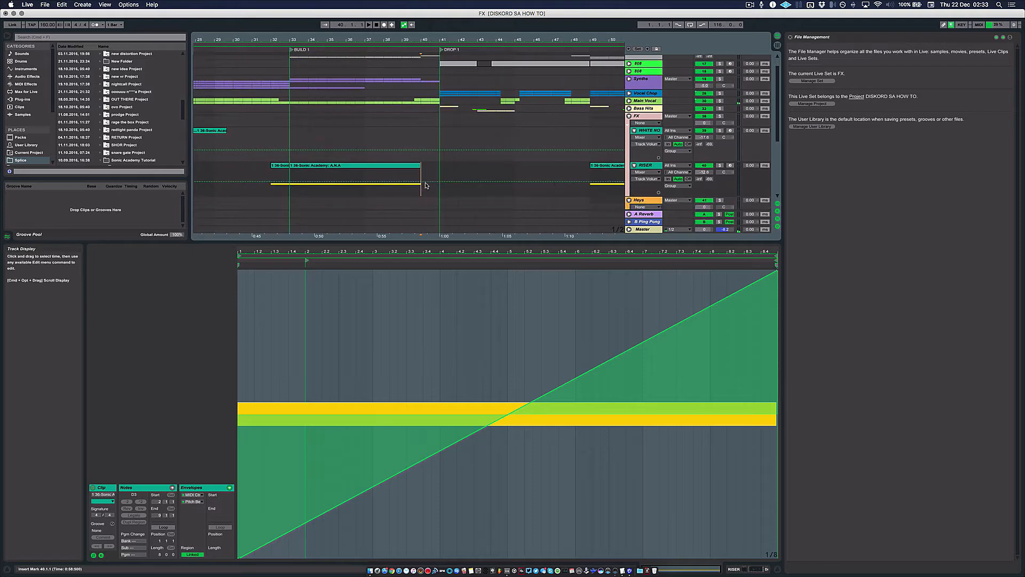
scroll(426, 185, "up", 5)
scroll(426, 186, "down", 1)
left_click(414, 158)
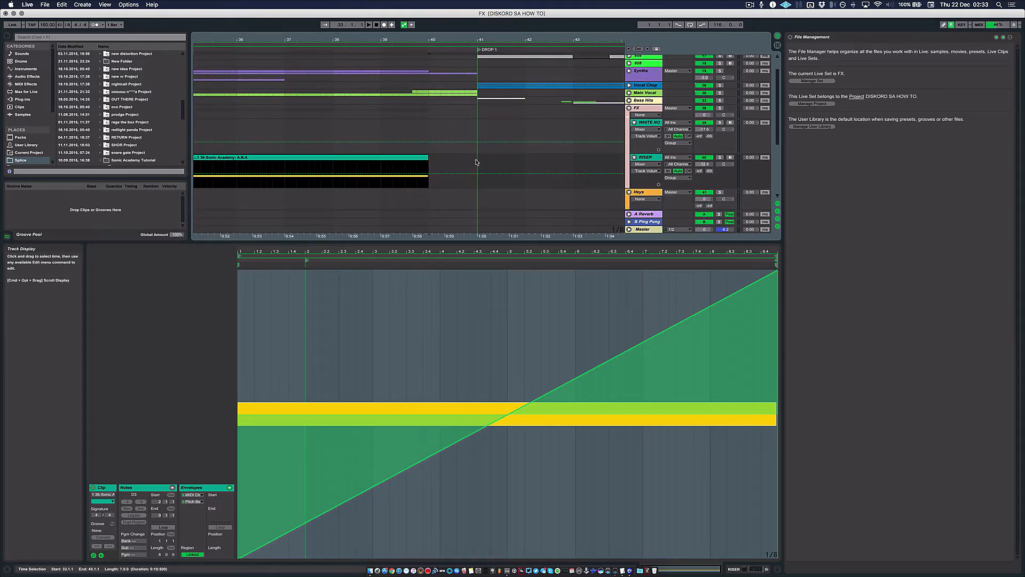
left_click(446, 162)
scroll(449, 159, "down", 2)
scroll(449, 159, "up", 2)
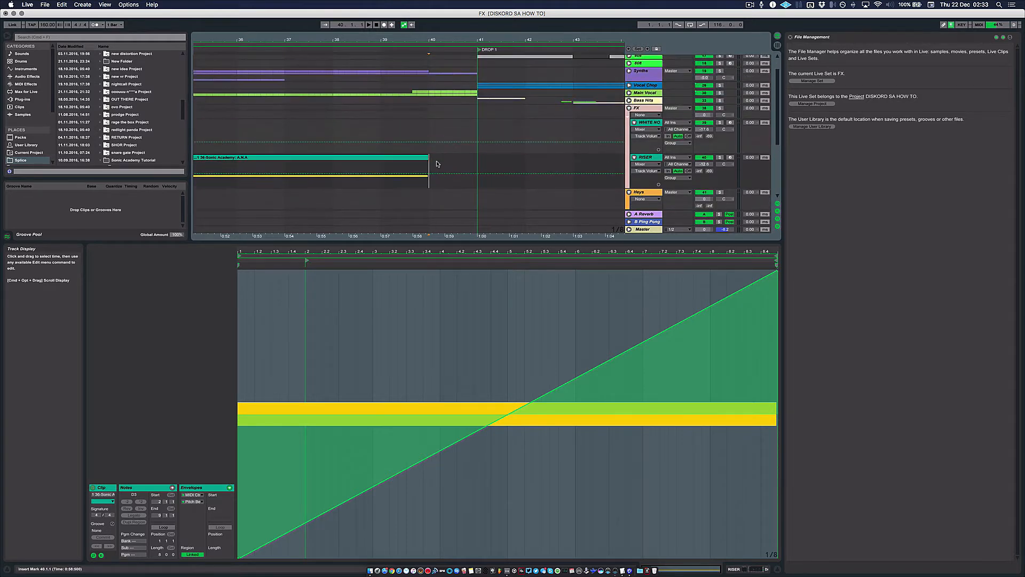
left_click_drag(441, 164, 433, 165)
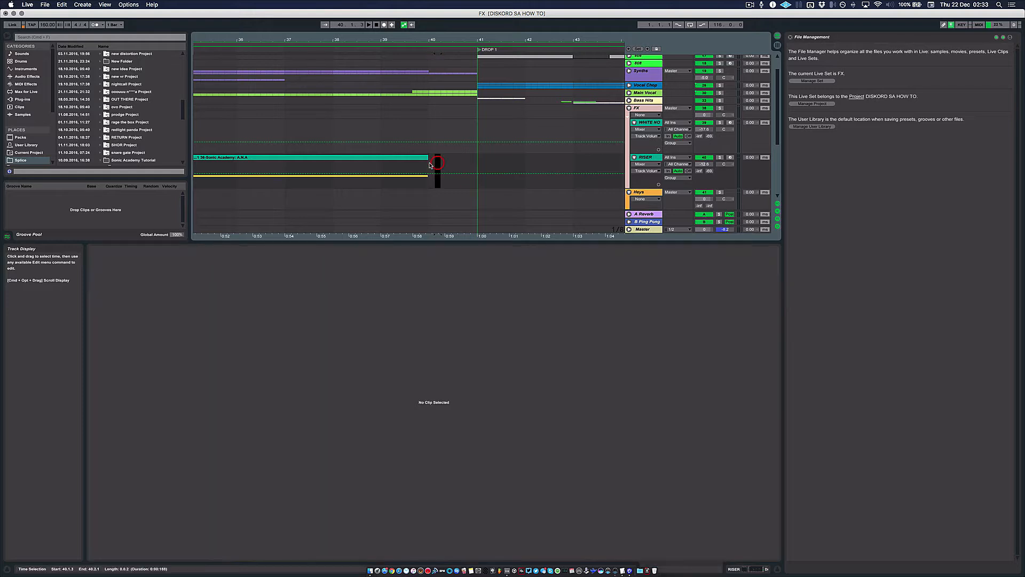
left_click(430, 164)
key("minus")
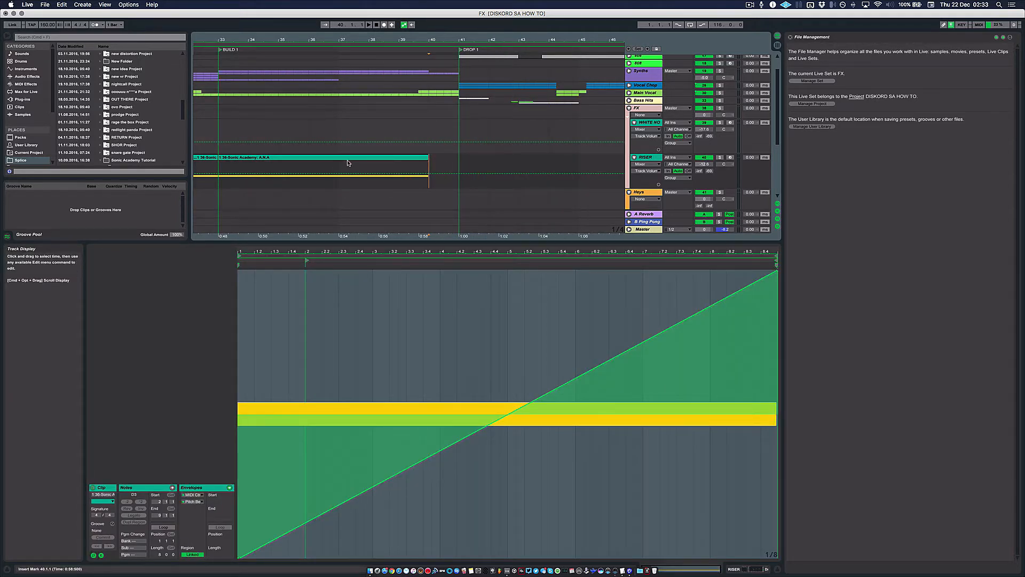
left_click(434, 166)
left_click(431, 167)
scroll(451, 163, "up", 5)
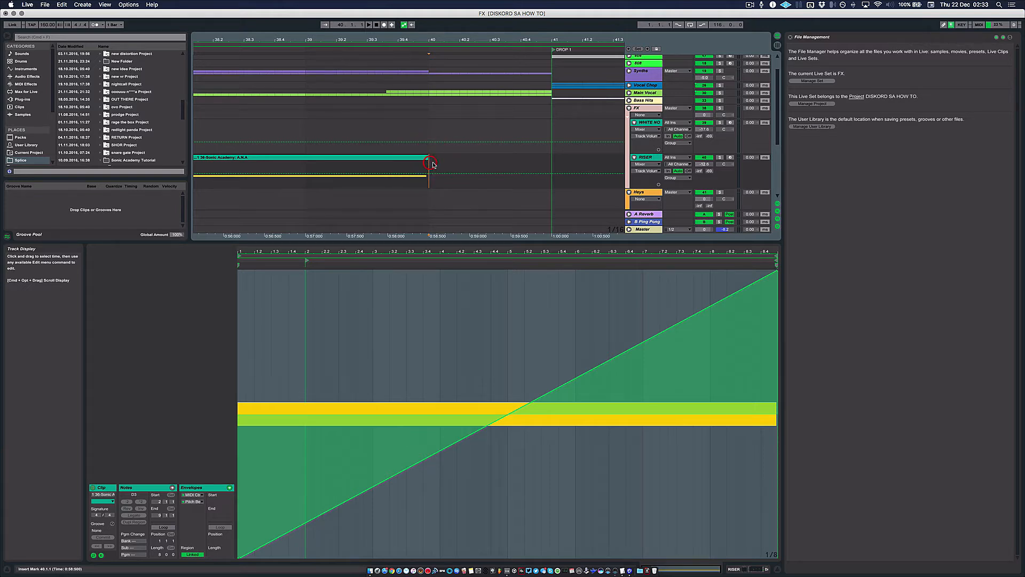
scroll(469, 158, "down", 5)
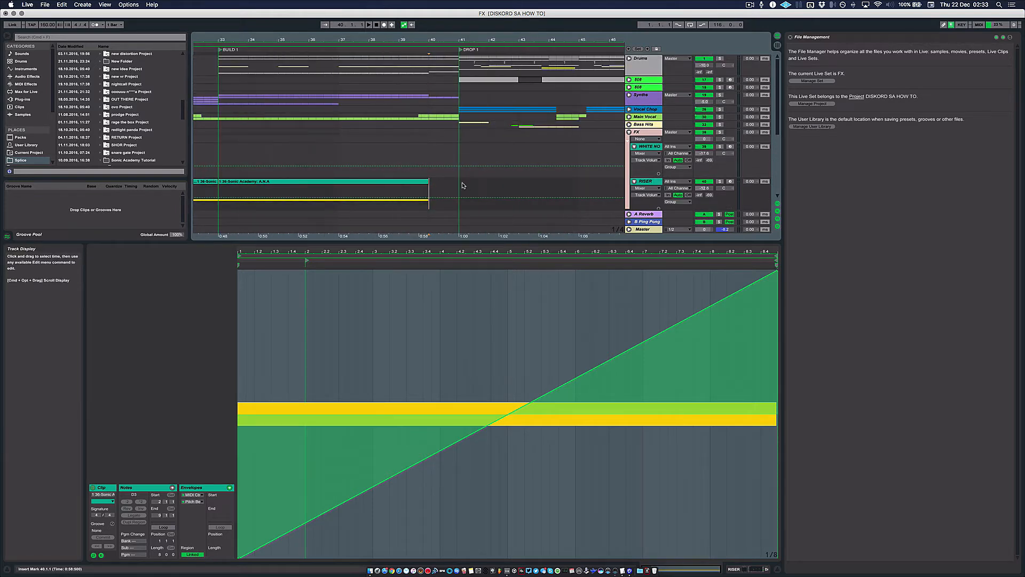
left_click(461, 187)
left_click(424, 188)
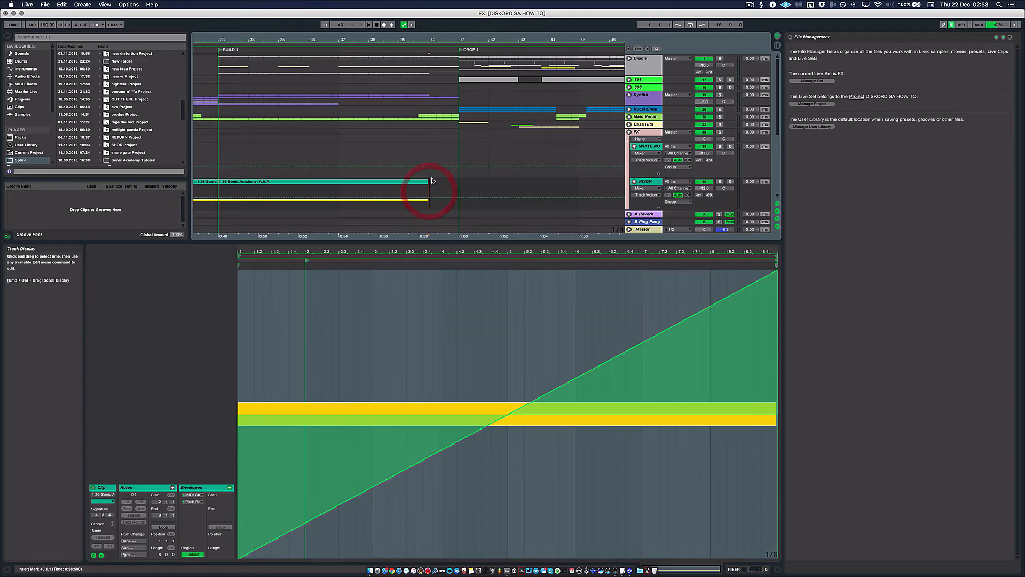
Examine the white noise and riser clips across the whole arrangement and select the intro's riser clip starting at bar 9
scroll(401, 155, "down", 5)
scroll(402, 150, "down", 3)
scroll(402, 150, "up", 10)
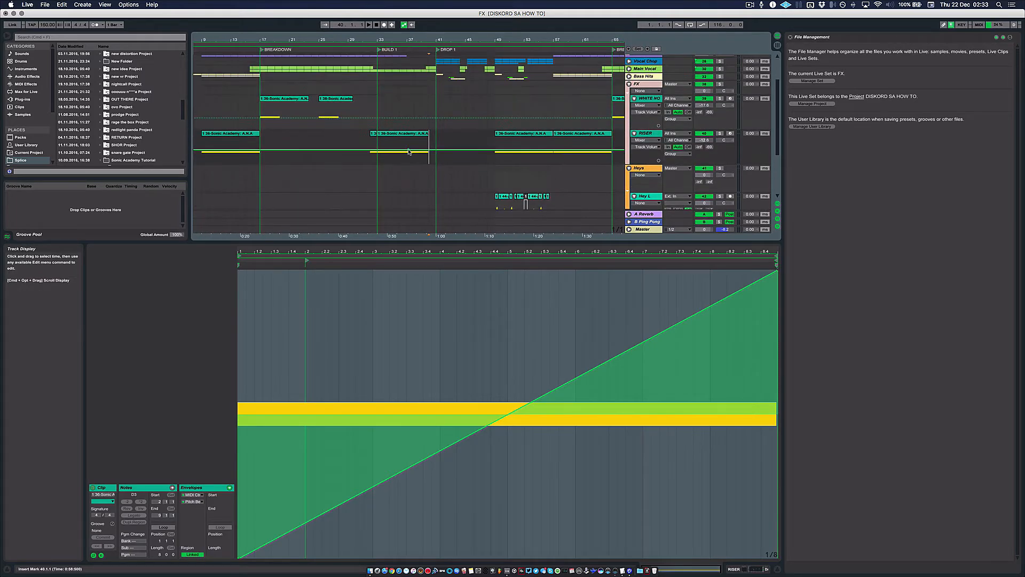
scroll(373, 160, "down", 5)
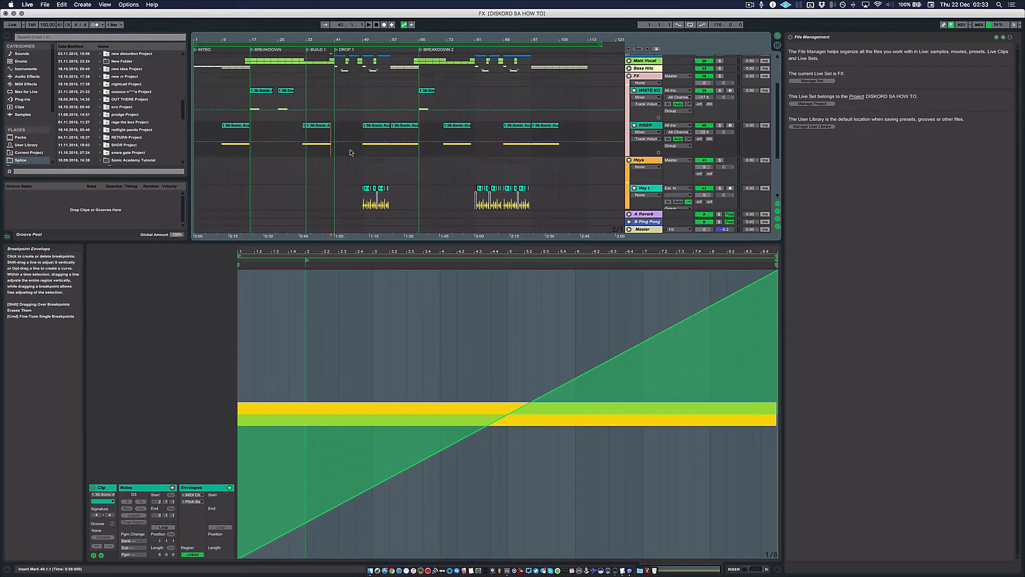
left_click(261, 91)
left_click(241, 127)
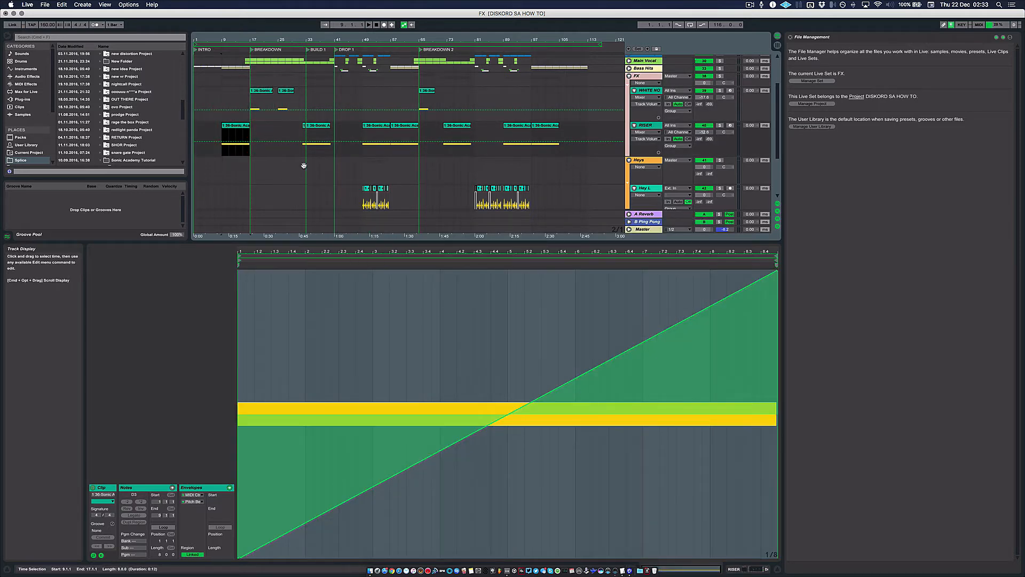
Hide the clip detail view and examine where the Hey L, Hey M and Hey R clips sit across both drops
key("super+alt+l")
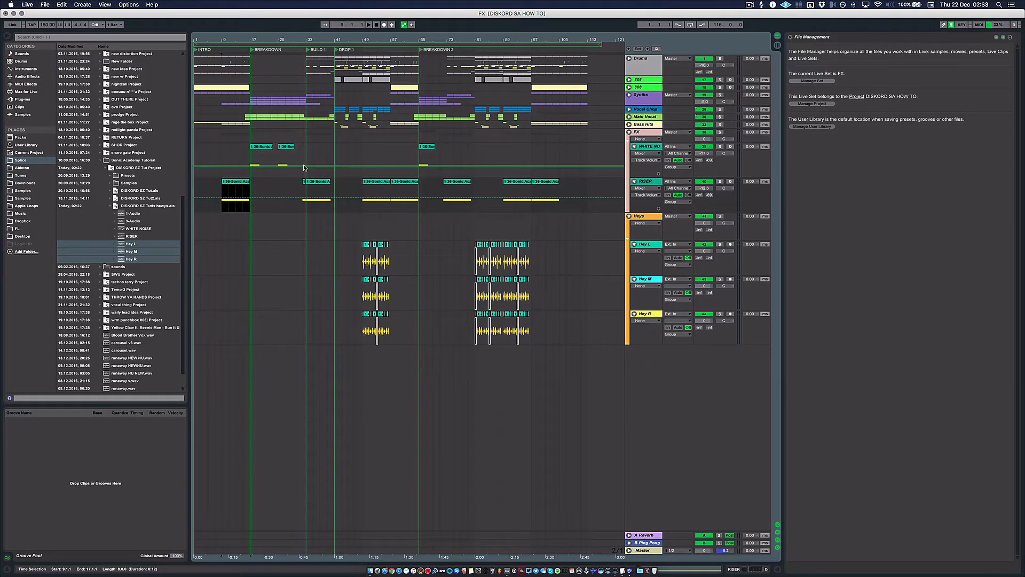
left_click(357, 244)
left_click(363, 247)
key("plus")
key("plus")
key("plus")
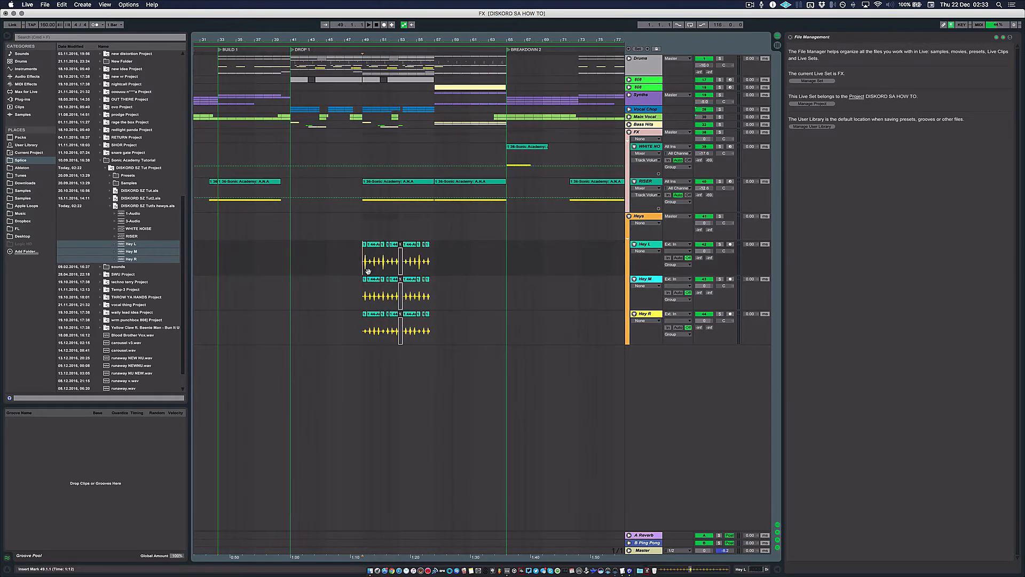
scroll(374, 271, "right", 2)
scroll(379, 271, "right", 5)
scroll(378, 265, "down", 3)
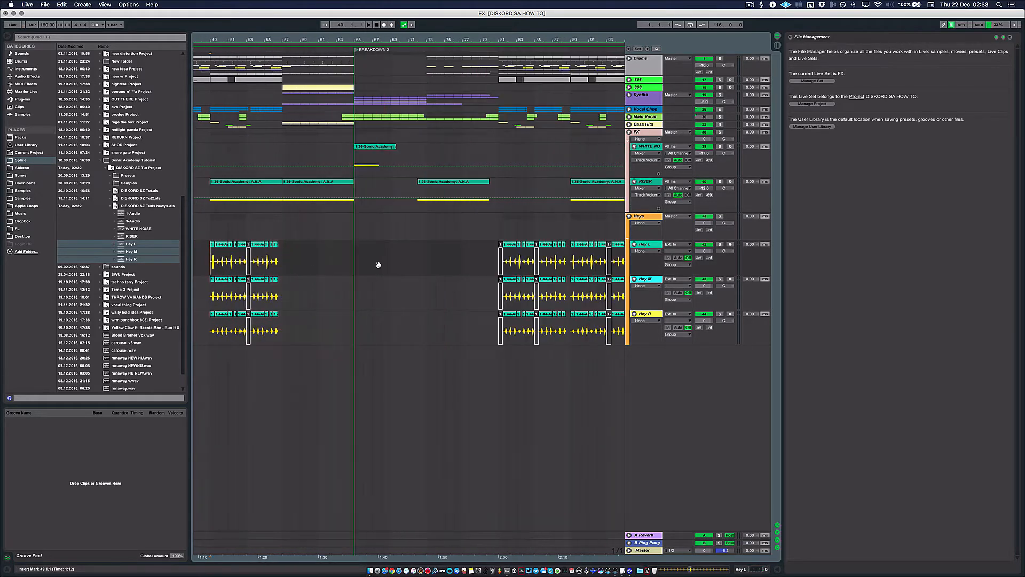
scroll(351, 254, "left", 4)
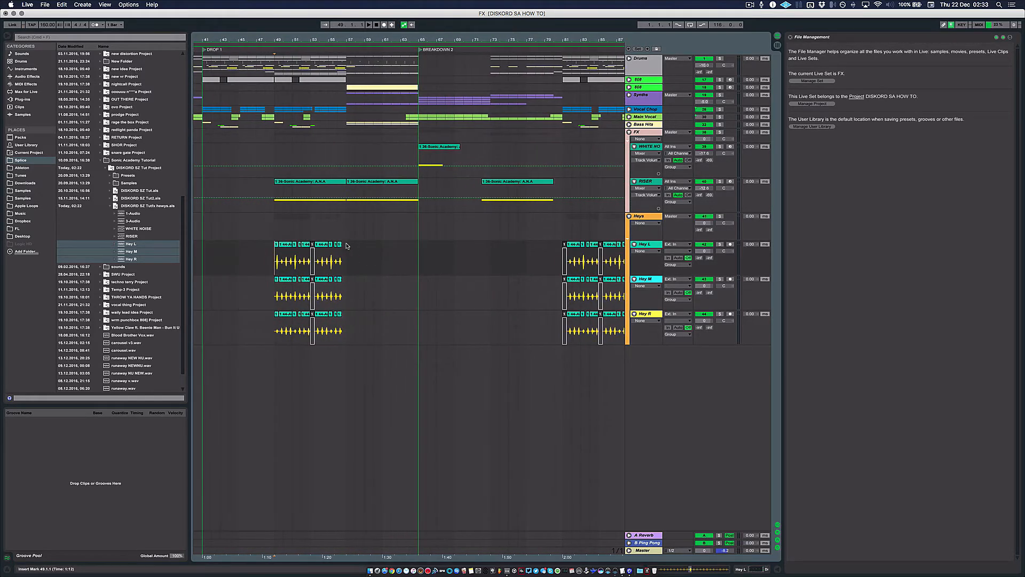
Select the Drop 1 riser clip starting at bar 49, and set the insert marker at bar 49 on the Hey L track
left_click(317, 182)
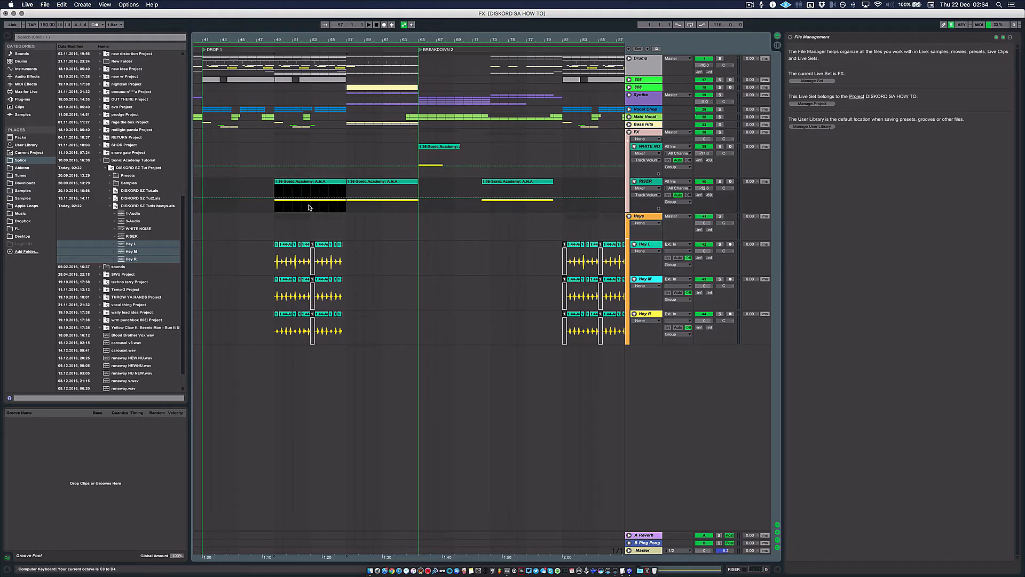
key("minus")
left_click(329, 225)
left_click(324, 257)
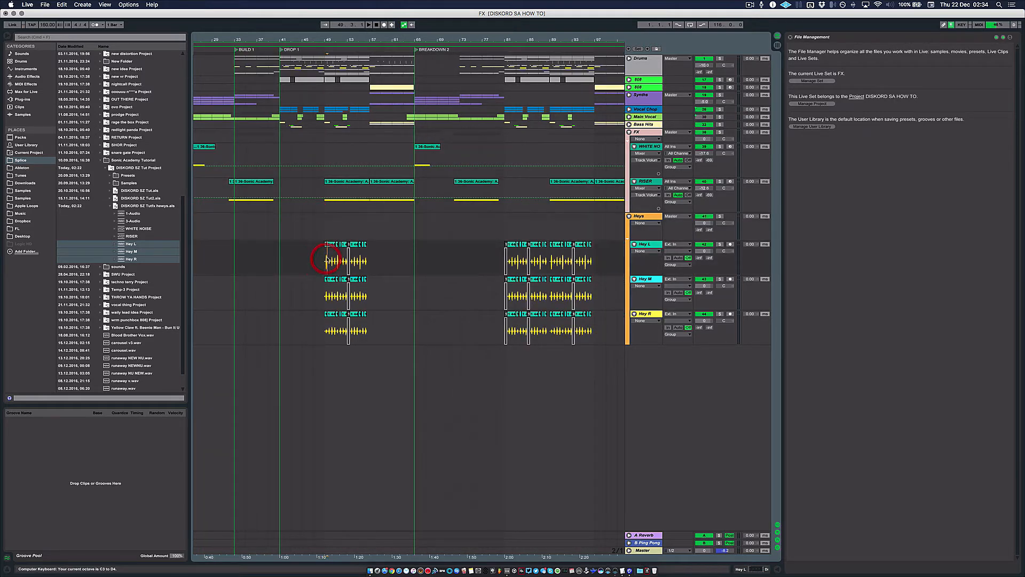
key("plus")
key("plus")
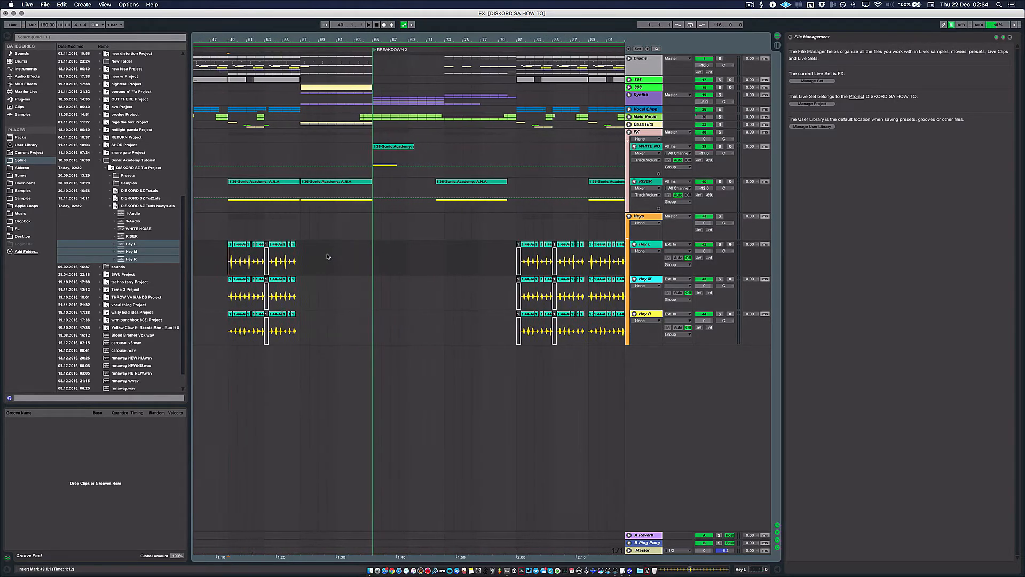
scroll(331, 244, "left", 3)
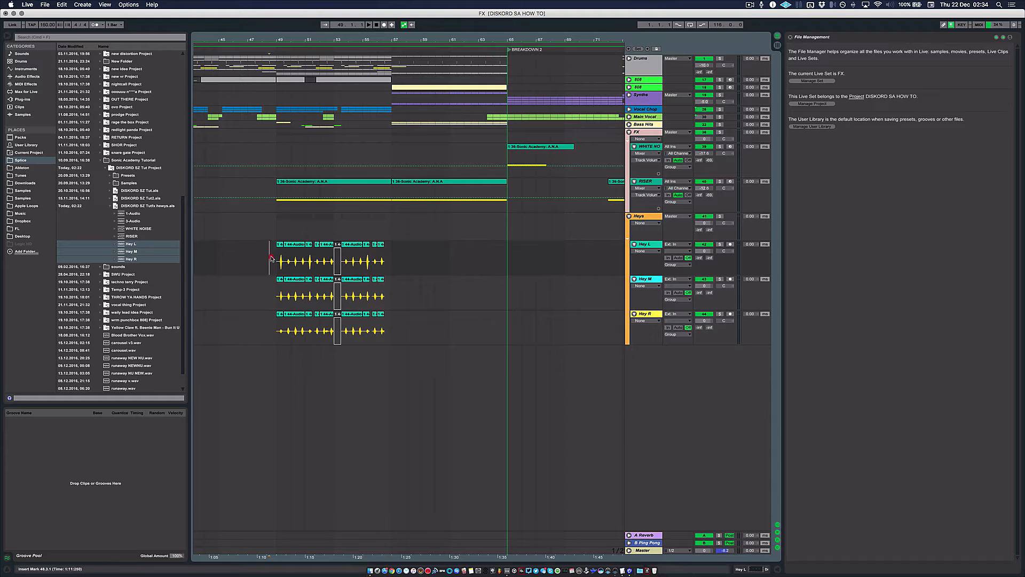
Select the clips on all three Hey tracks from bar 49 to bar 57, and return the insert marker to bar 49 on Hey L
left_click_drag(276, 261, 390, 320)
left_click(278, 253)
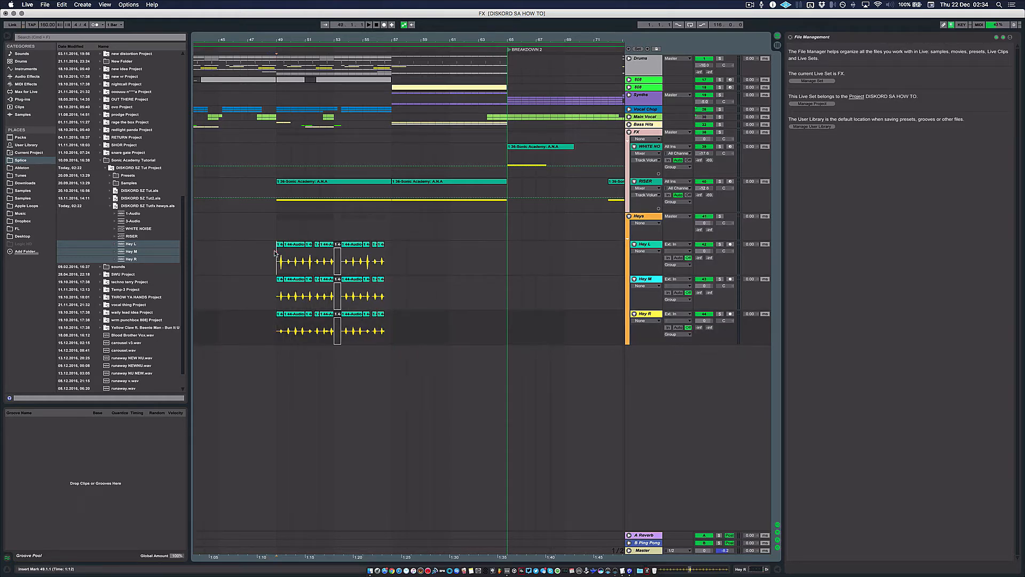
left_click_drag(277, 251, 396, 326)
left_click(646, 216)
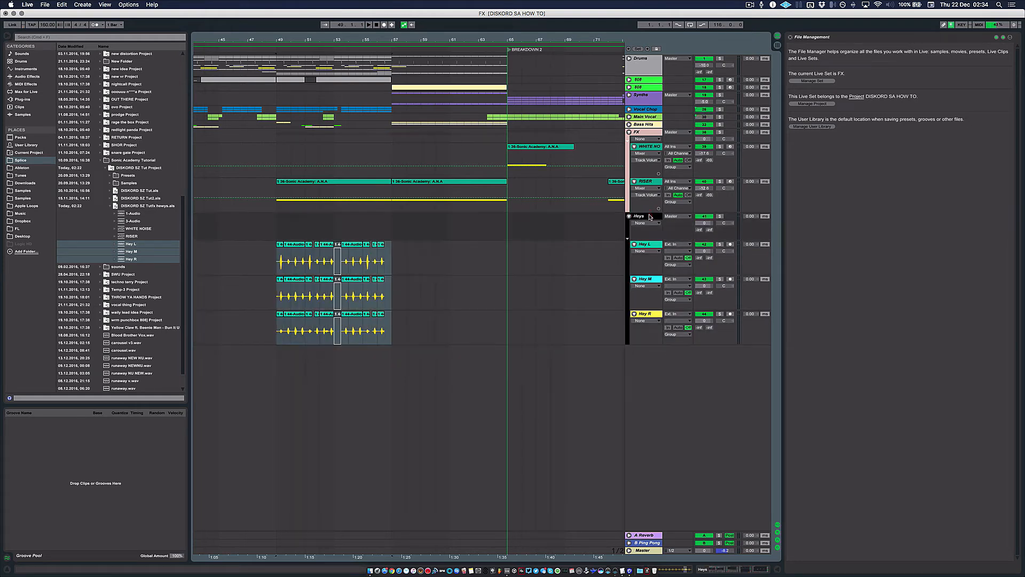
left_click(281, 262)
left_click(278, 260)
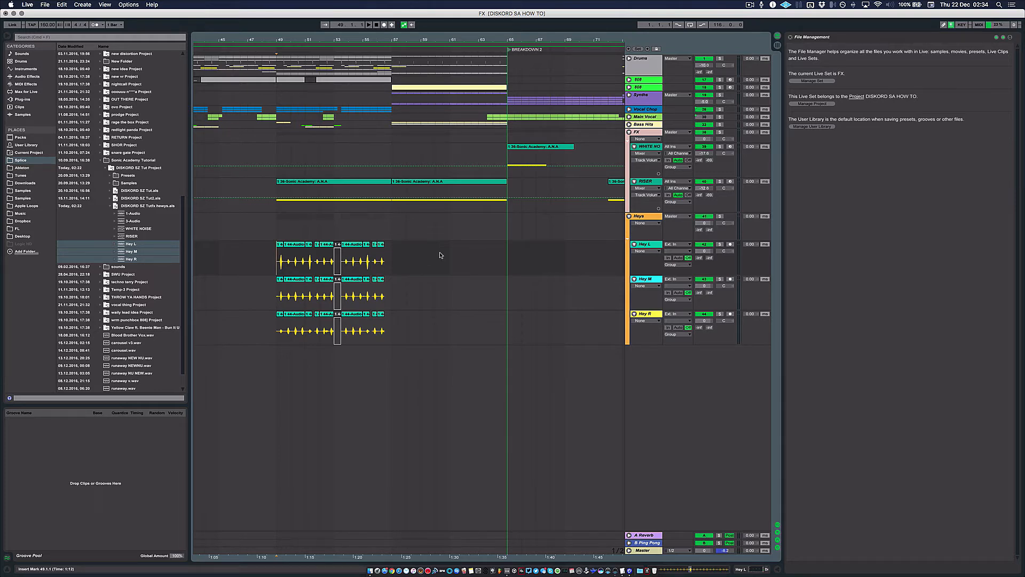
Solo the whole Heys group track
left_click(645, 218)
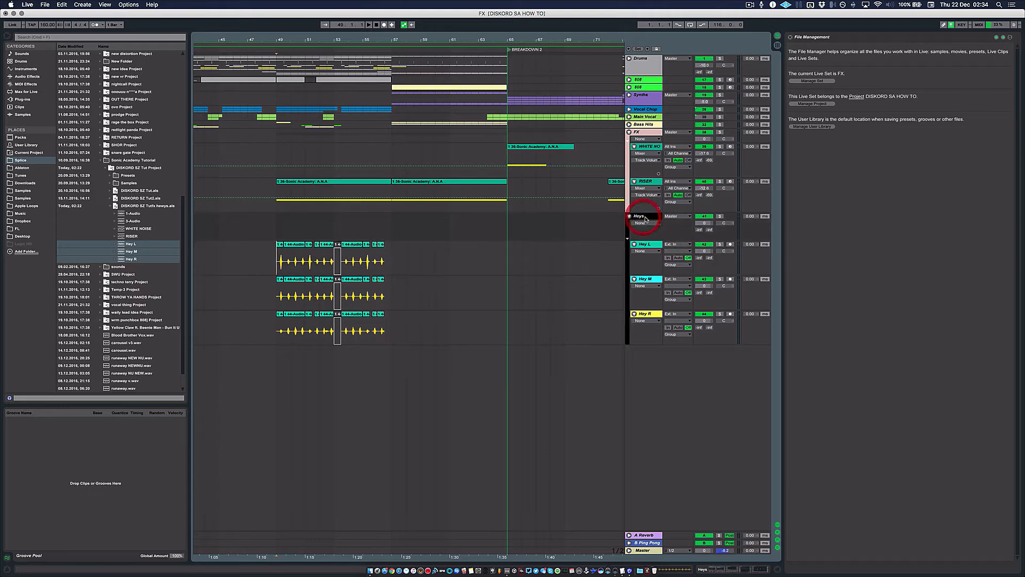
left_click(650, 244)
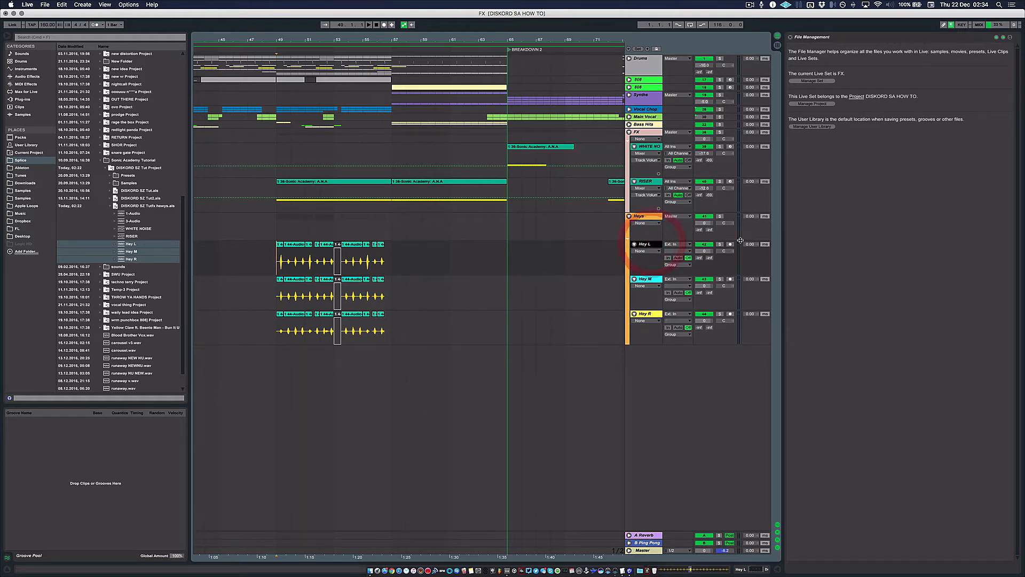
left_click(720, 244)
left_click(721, 216)
left_click(647, 216)
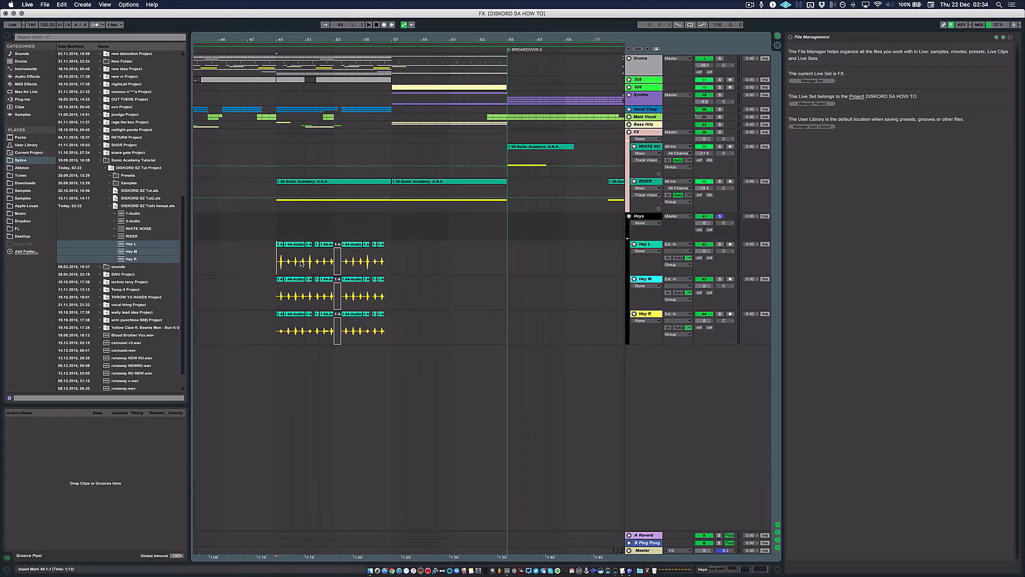
Place the insert marker at bar 49 on Hey L and examine the Drop 1 Hey clips up close
left_click(286, 260)
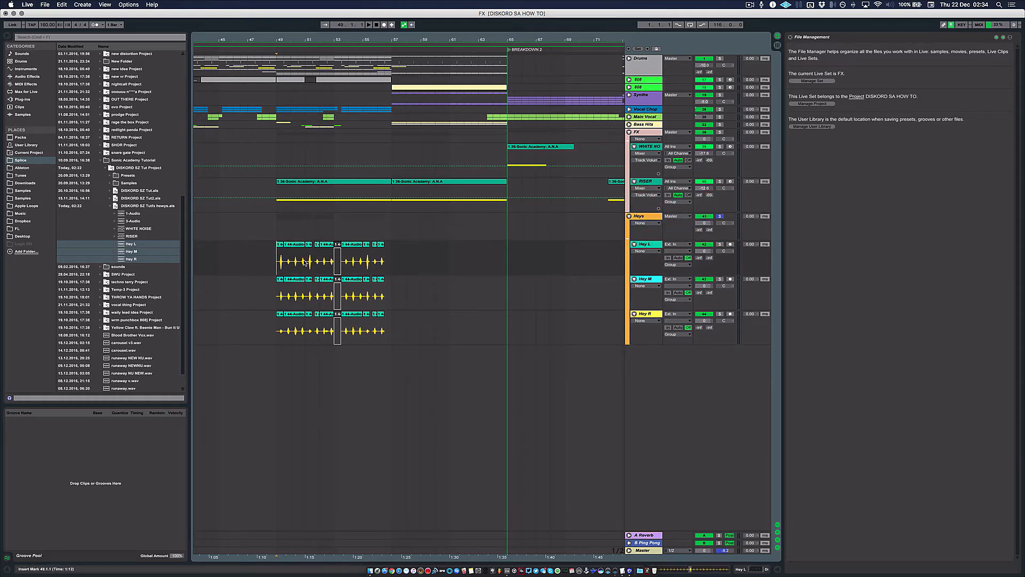
key("plus")
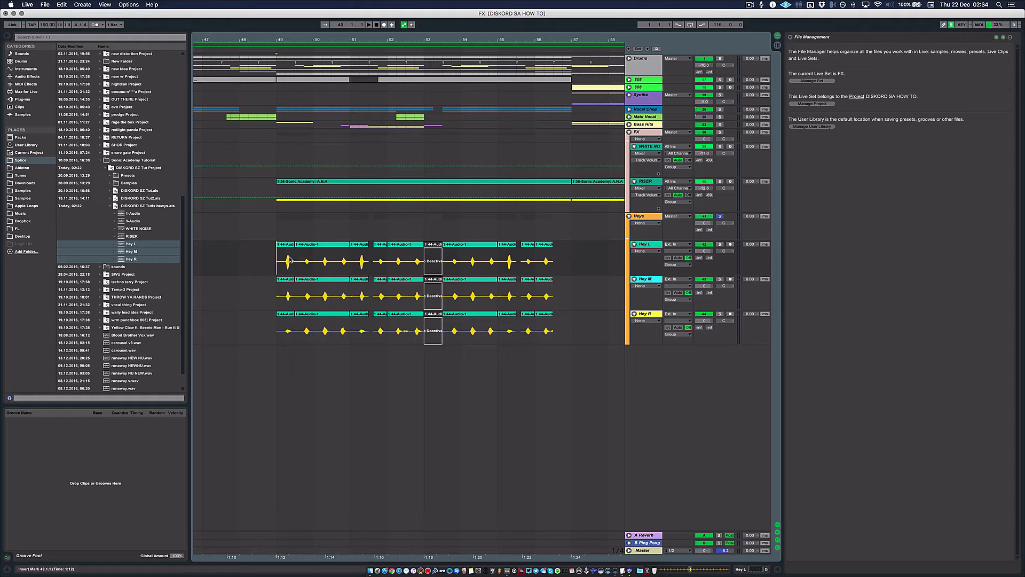
scroll(349, 266, "right", 3)
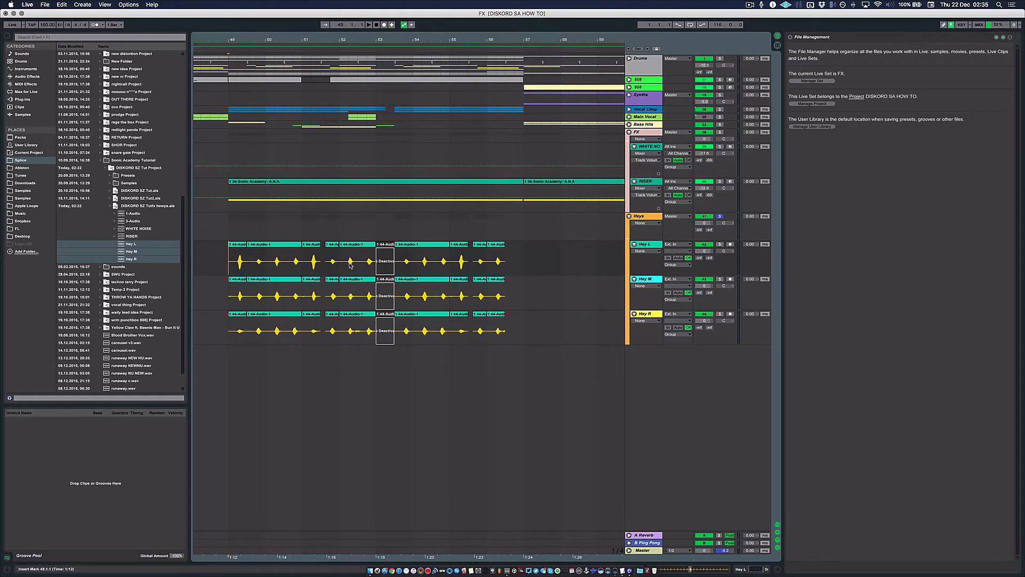
Set the loop region to bars 49 to 57 and solo the Hey L track
scroll(349, 265, "left", 2)
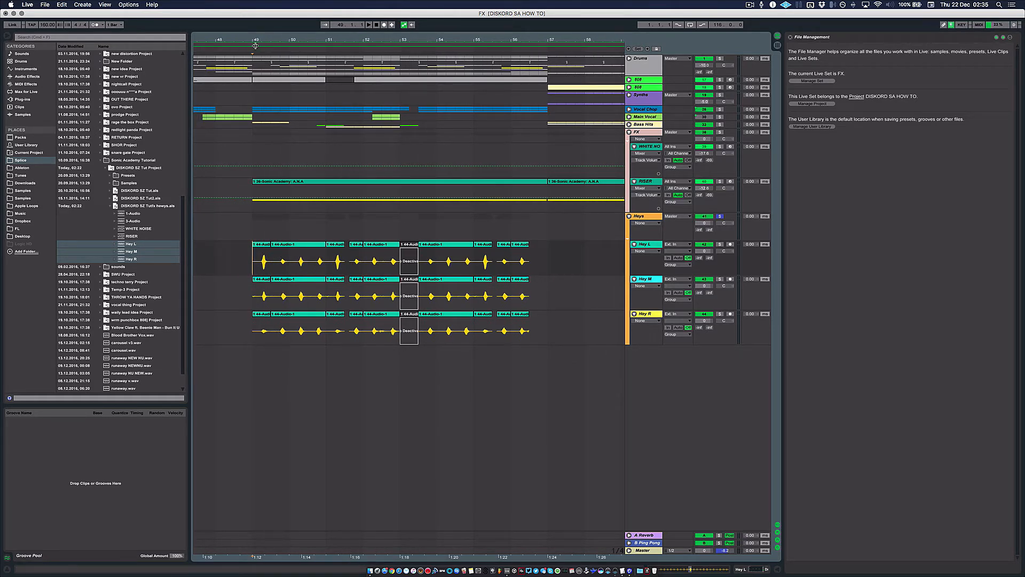
left_click_drag(252, 44, 544, 46)
left_click(650, 244)
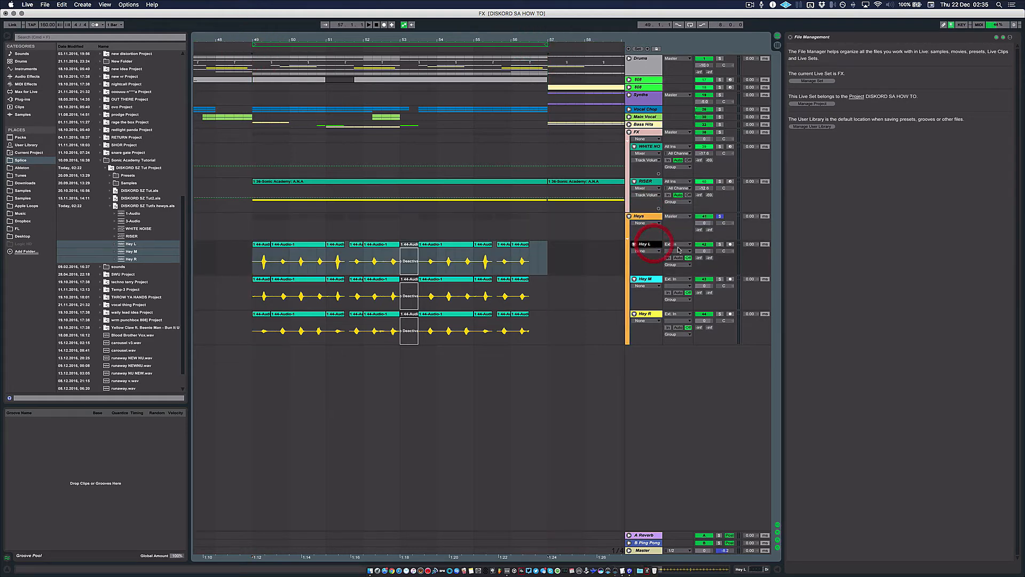
Audition the soloed Hey L clips from bar 51 and bar 49, returning the insert marker to bar 49 on Hey L
left_click(254, 260)
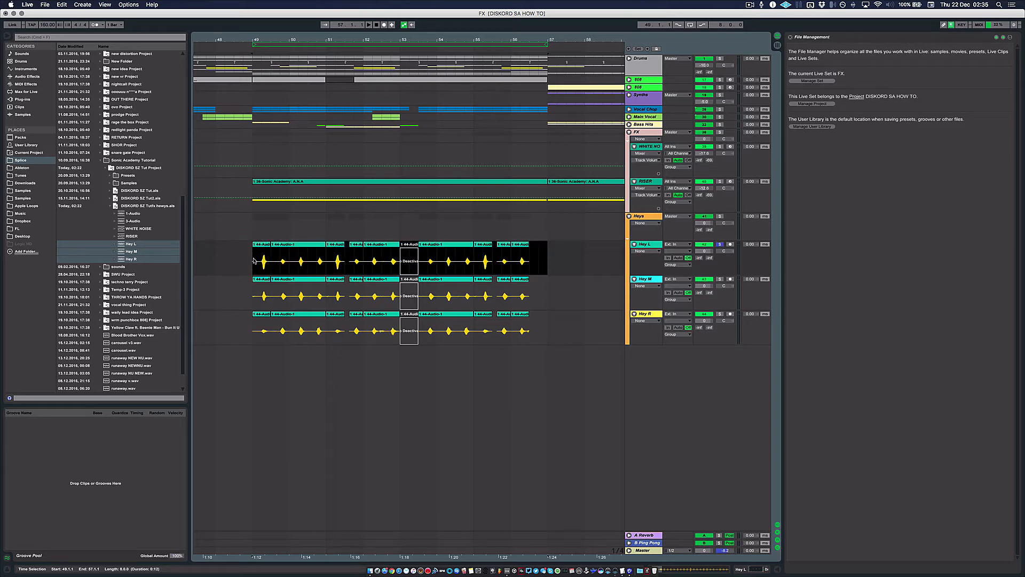
key("minus")
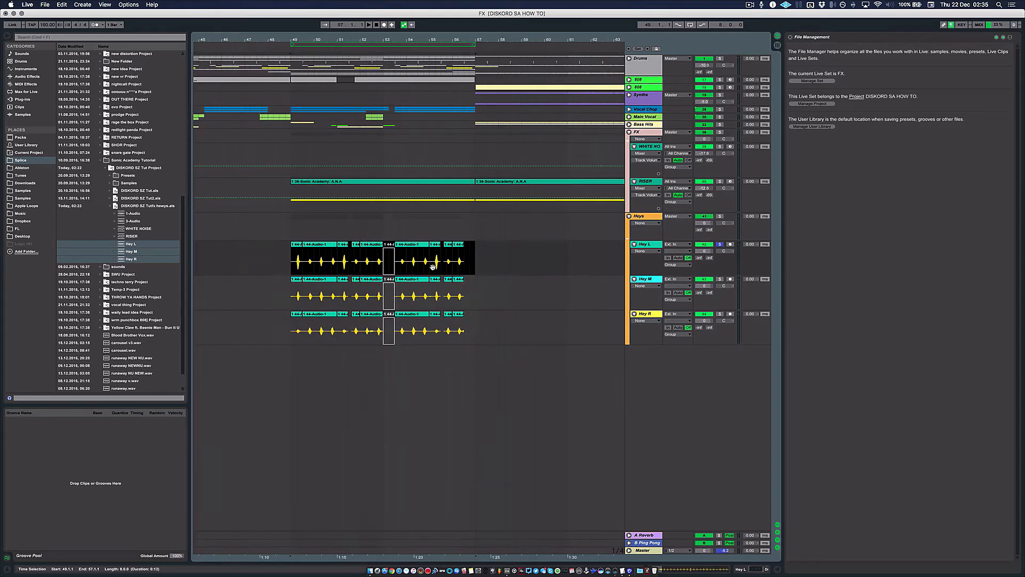
scroll(455, 271, "right", 3)
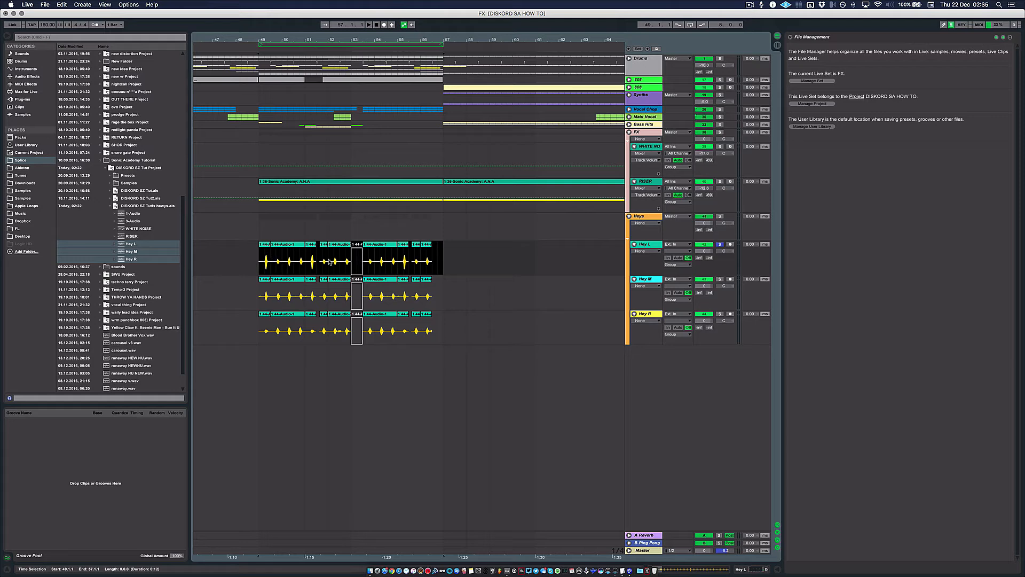
left_click(312, 261)
key("space")
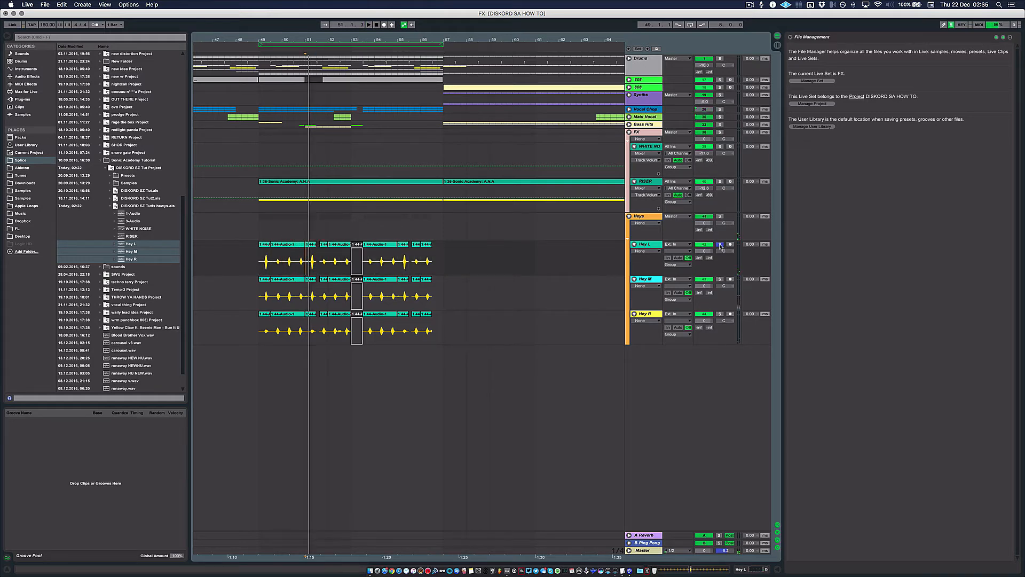
left_click(262, 258)
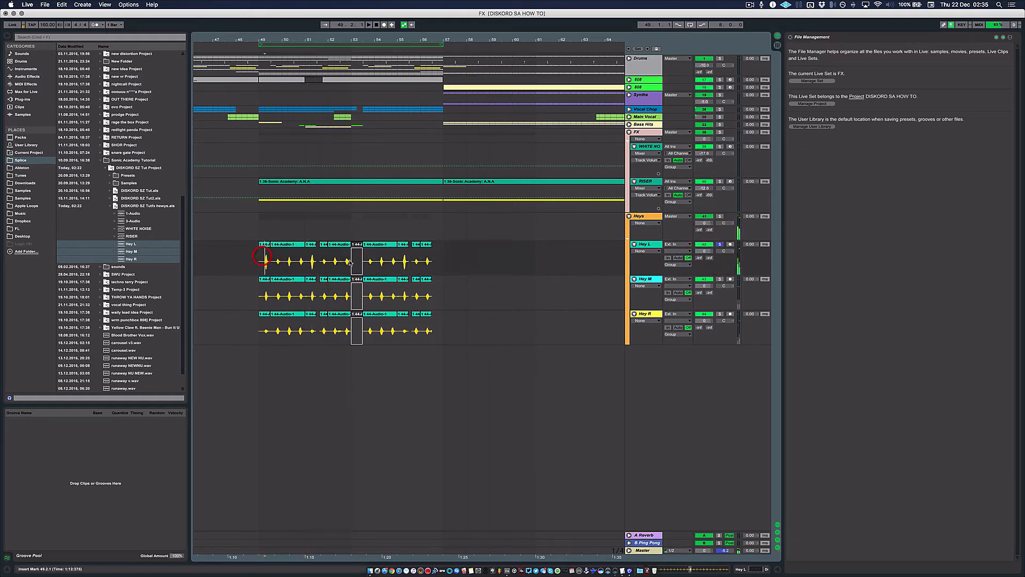
left_click(259, 260)
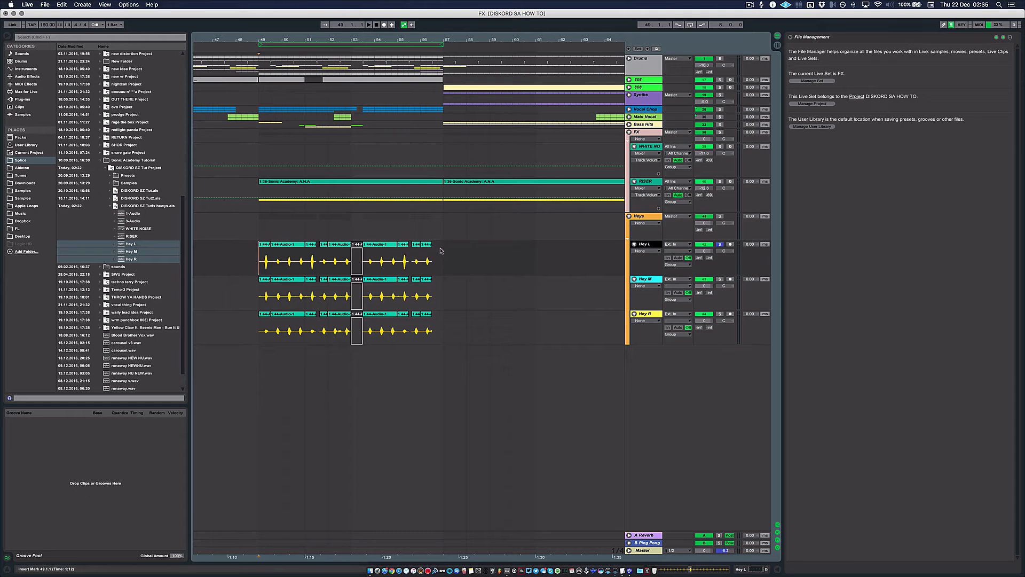
Select the Hey L clips from bar 49 to bar 57, and examine the first Hey L clip at bar 49 up close
left_click_drag(441, 250, 257, 253)
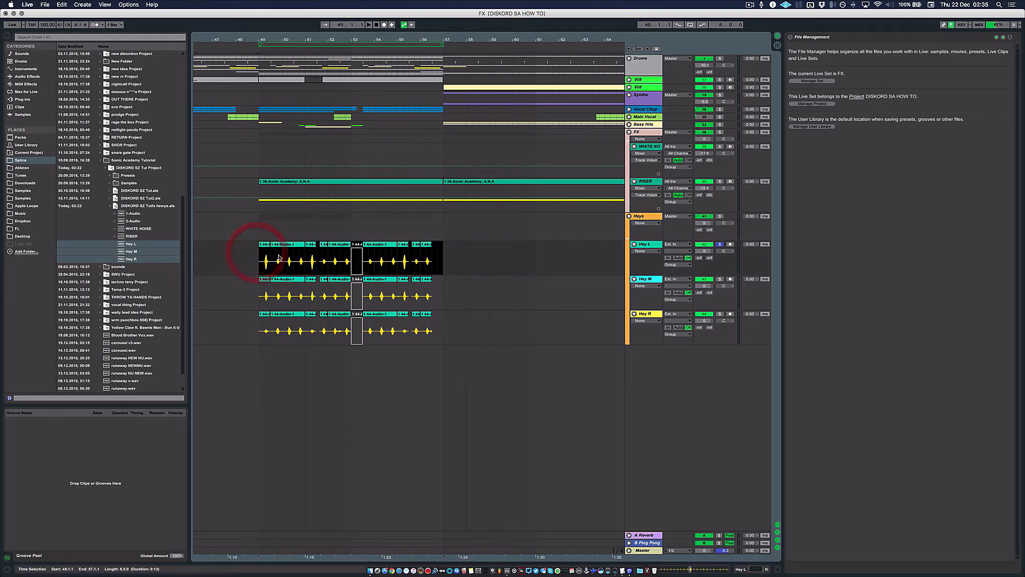
left_click(442, 286)
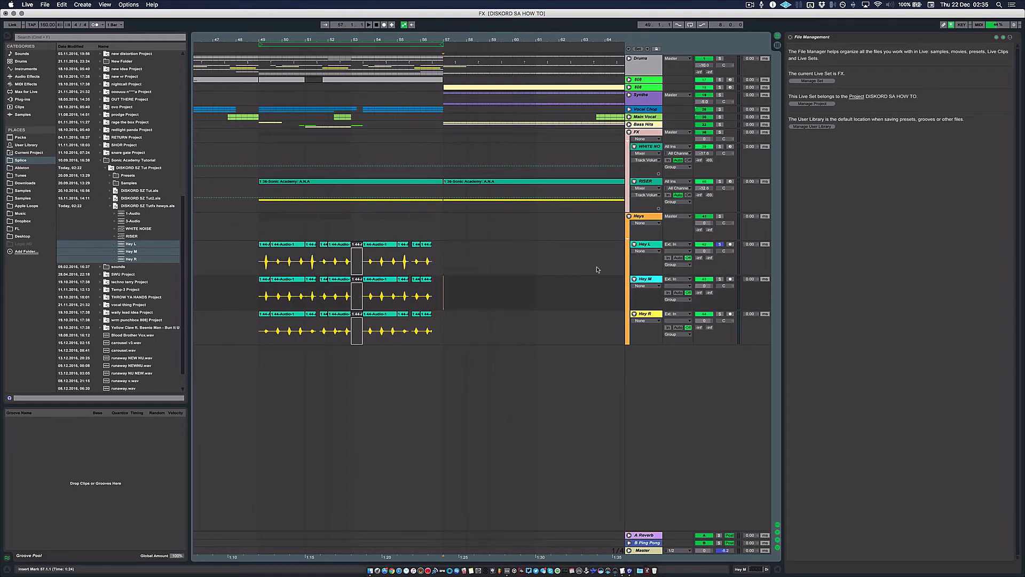
left_click(649, 244)
left_click(651, 279)
left_click_drag(259, 260, 271, 261)
key("z")
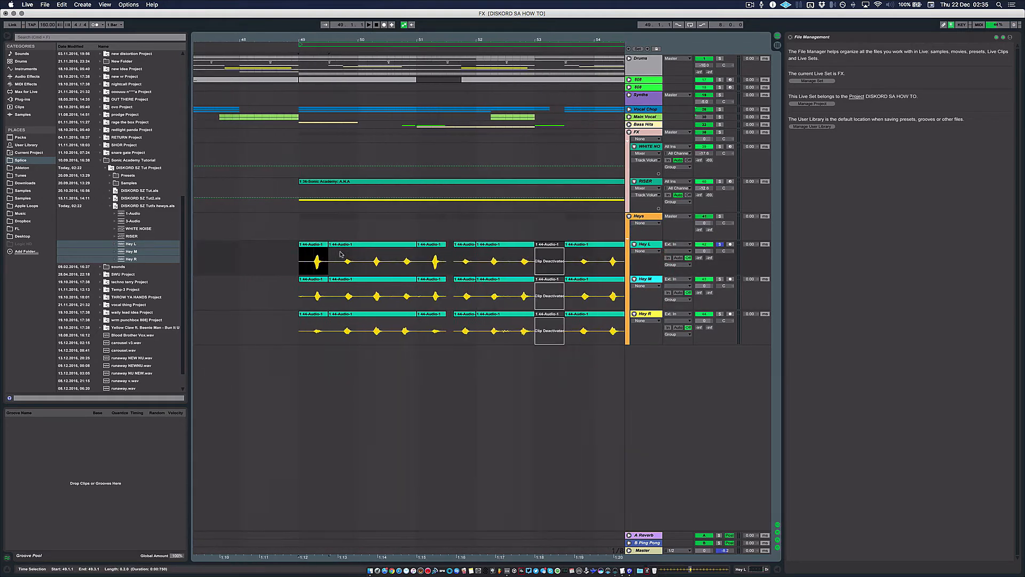
key("minus")
scroll(340, 255, "right", 3)
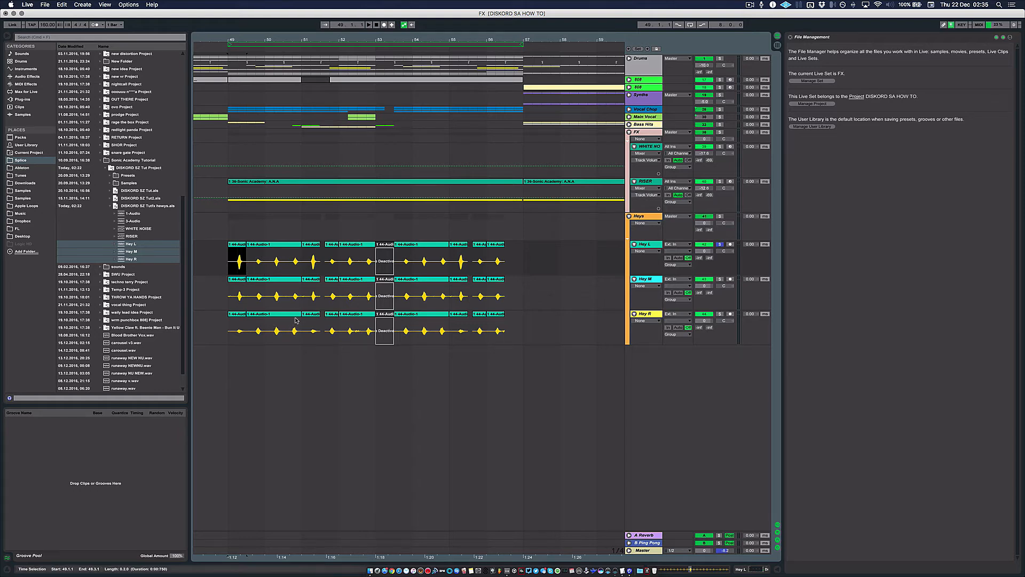
Play the Hey layers from bar 49, soloing Hey L, Hey R and Hey M in turn to compare them
left_click(224, 289)
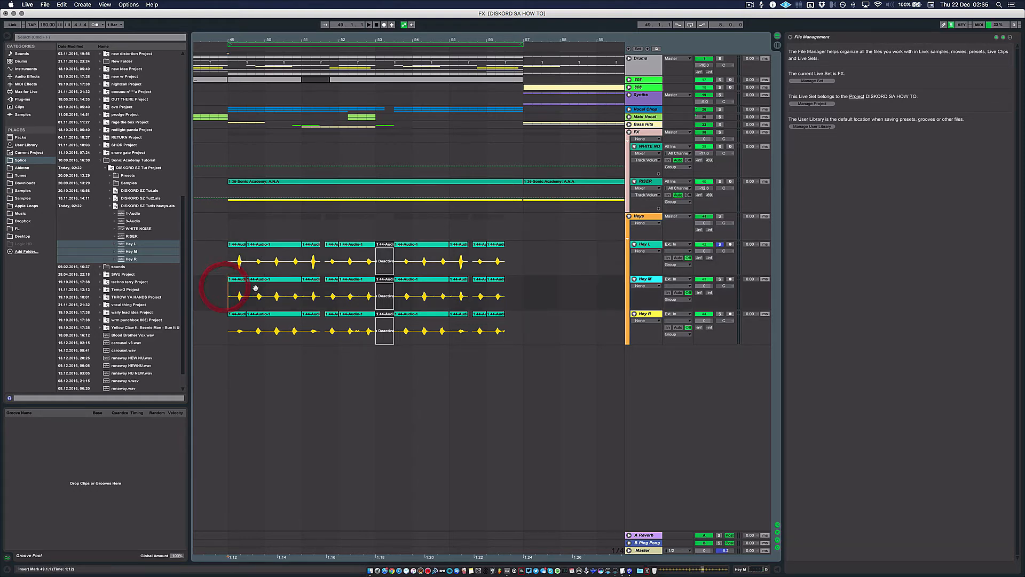
key("plus")
key("plus")
scroll(261, 290, "right", 1)
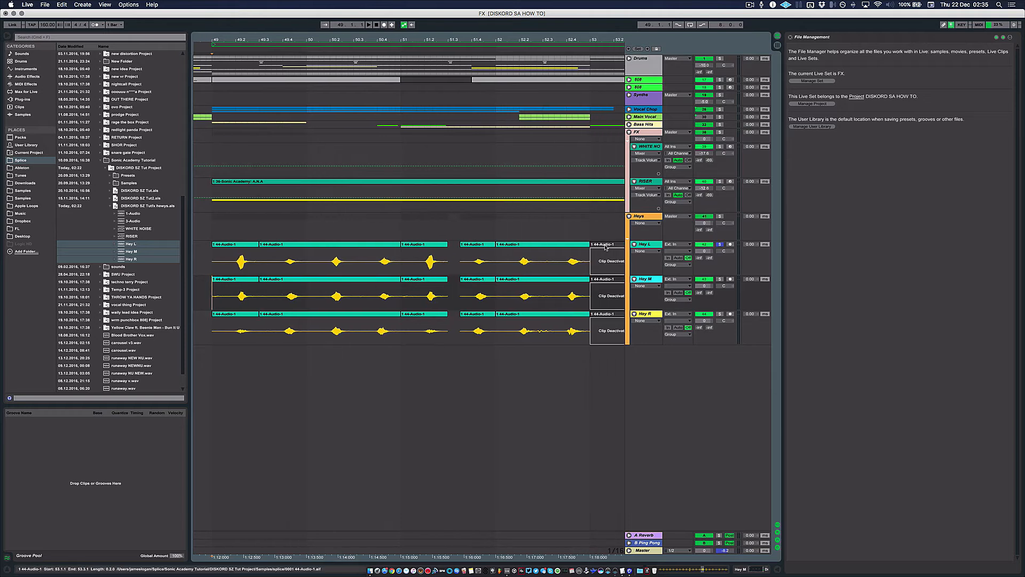
left_click(647, 244)
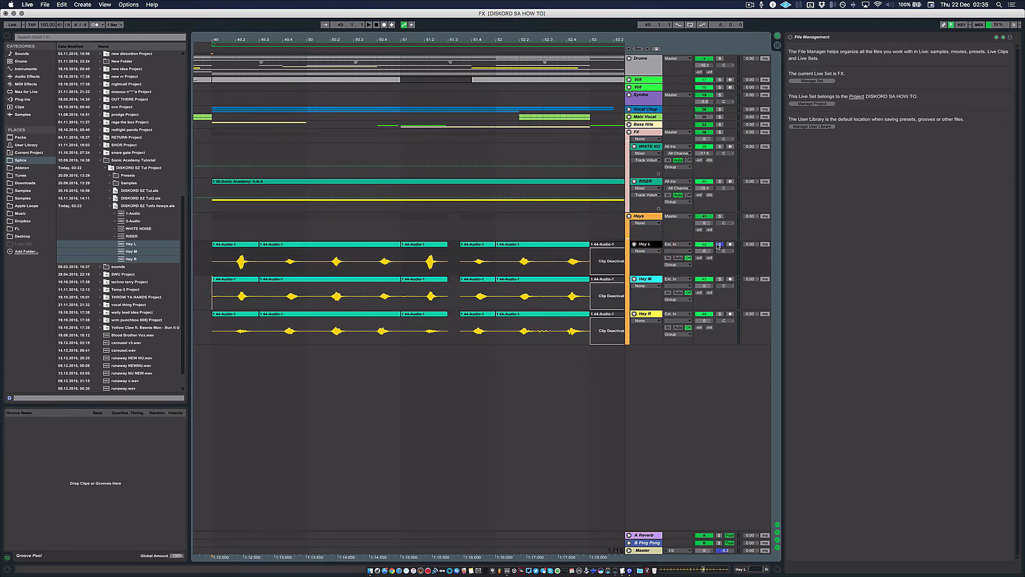
key("space")
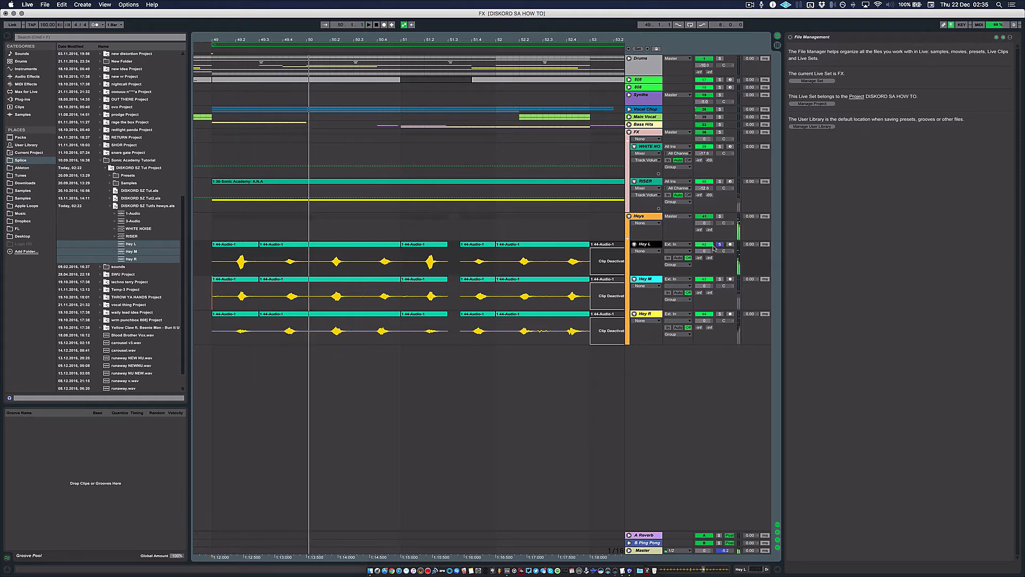
left_click(646, 313)
left_click(721, 313)
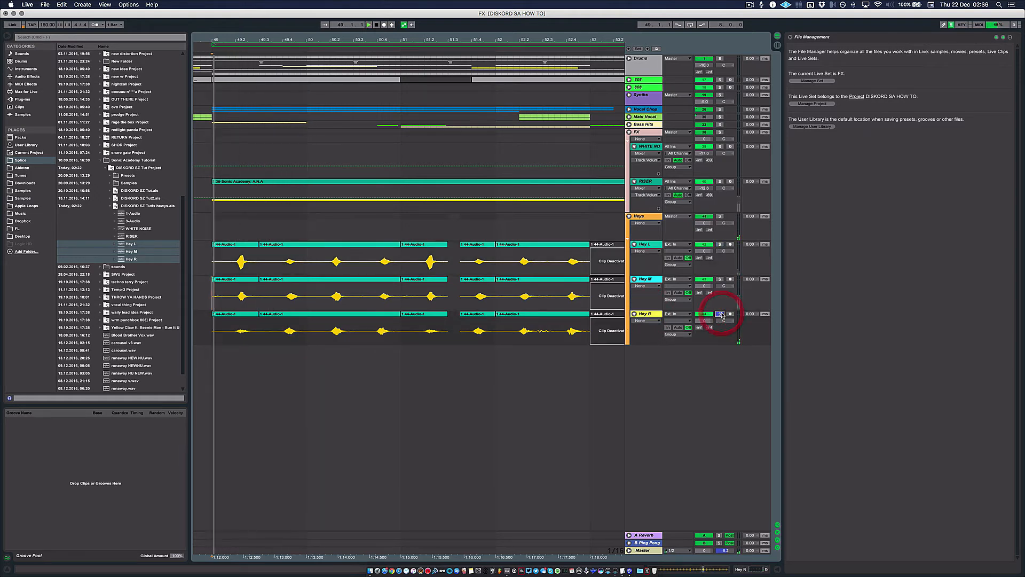
left_click(646, 279)
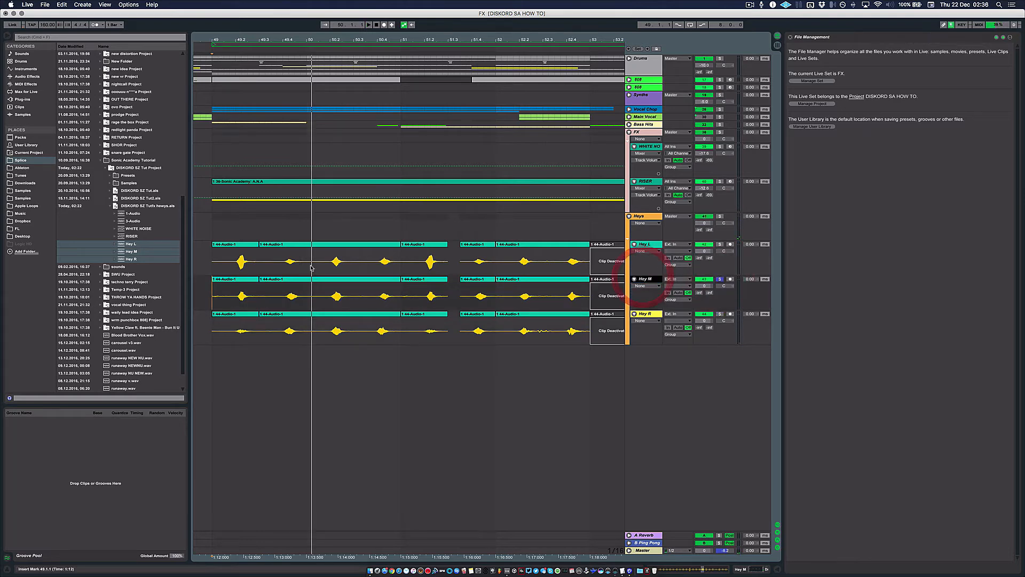
Open the sample settings of the first Hey M clip and play the soloed Hey M track from bar 49 to about bar 51
left_click(243, 280)
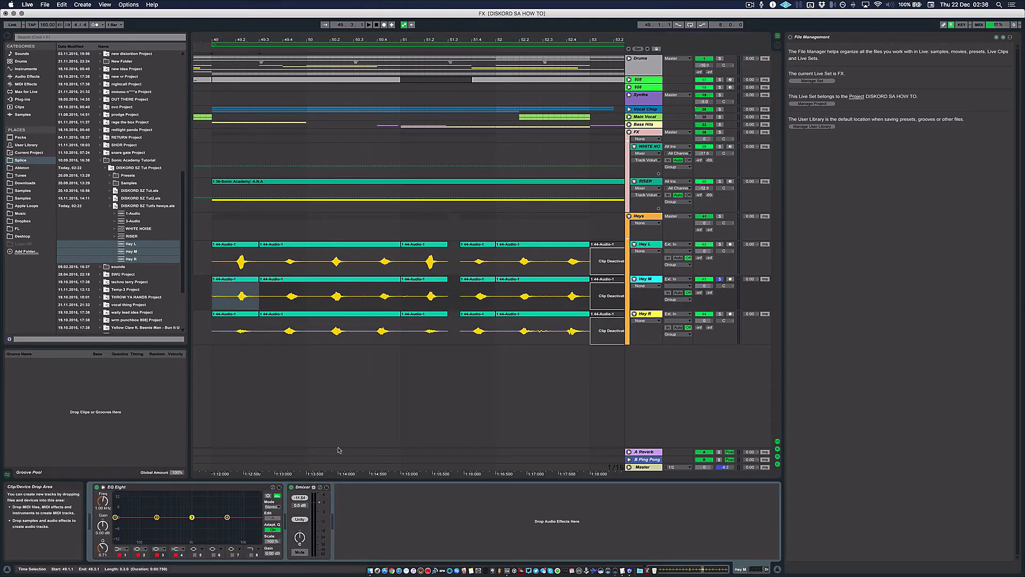
key("shift+Tab")
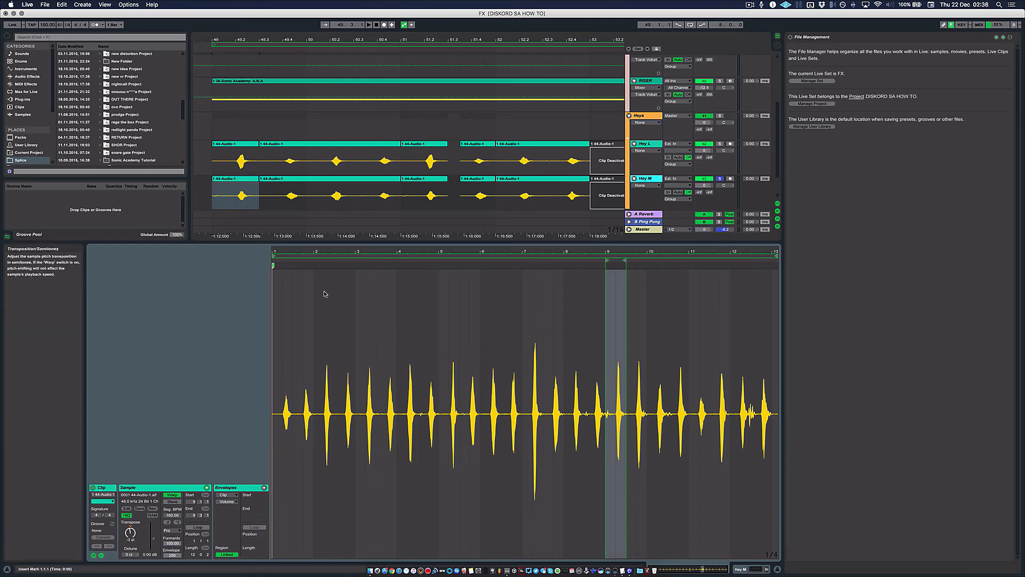
key("space")
scroll(508, 153, "up", 3)
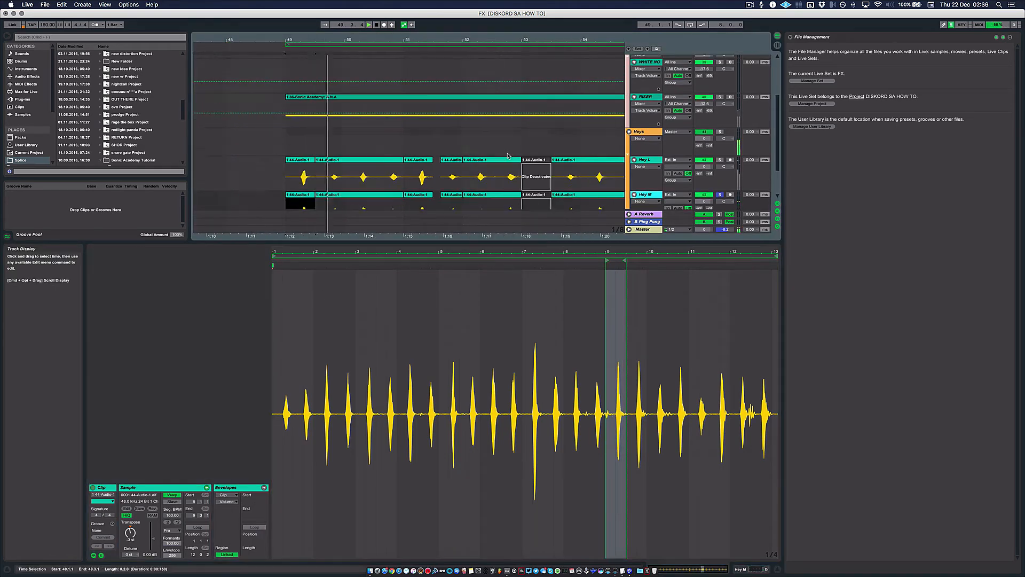
scroll(508, 154, "down", 4)
scroll(508, 155, "right", 3)
key("space")
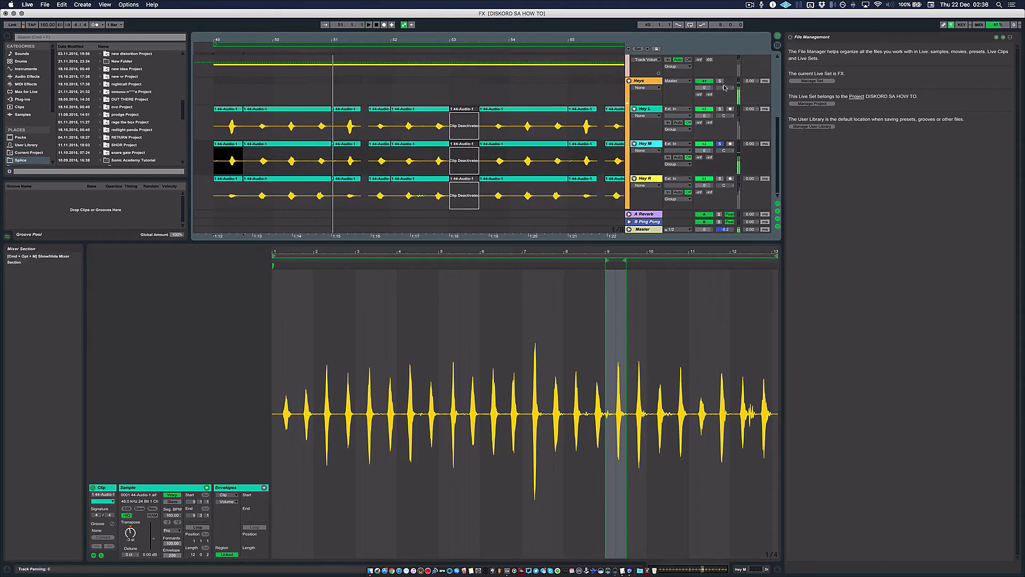
Solo the whole Heys group and display the group's effects chain
left_click(720, 81)
scroll(312, 135, "right", 1)
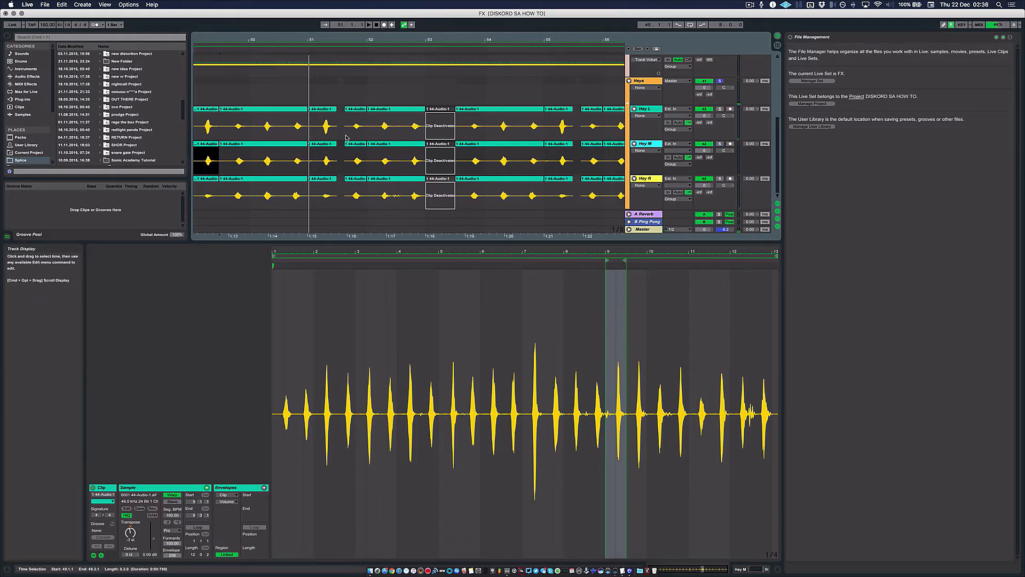
scroll(348, 138, "left", 3)
left_click(640, 81)
key("shift+Tab")
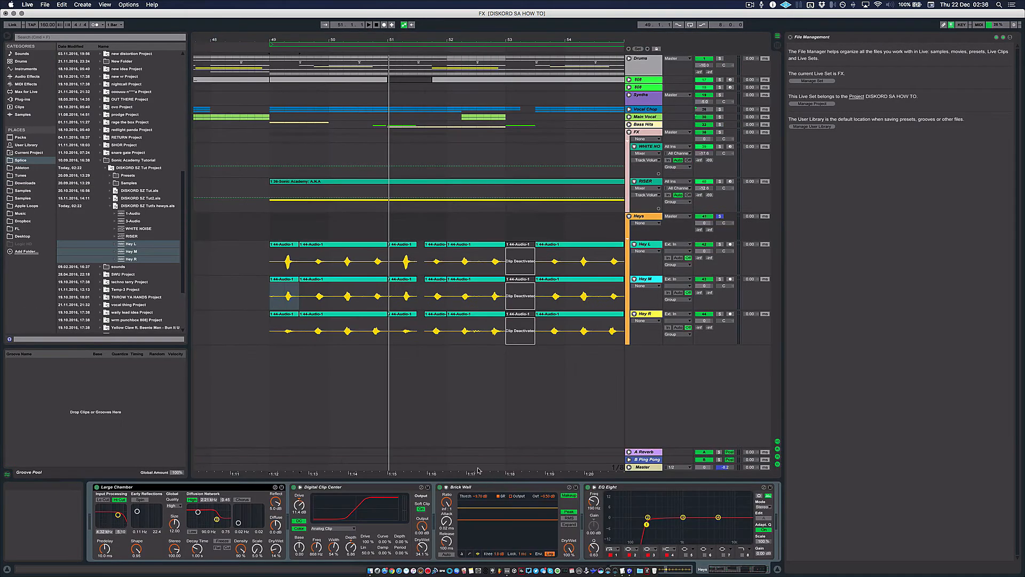
Bypass the Large Chamber, Digital Clip Center, Brick Wall and EQ Eight devices on the Heys group
left_click(97, 487)
left_click(97, 487)
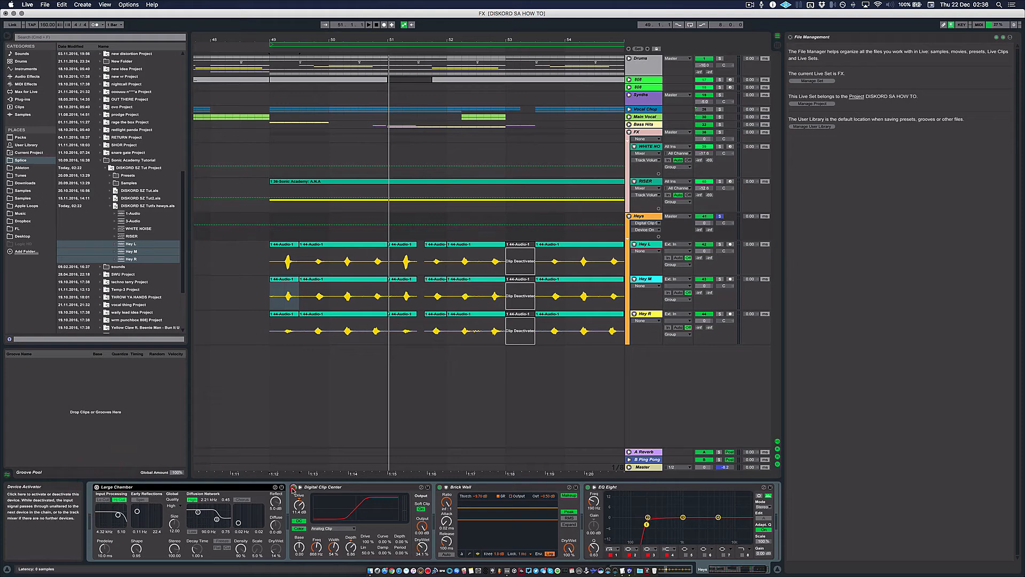
left_click(293, 486)
left_click(439, 487)
left_click(587, 487)
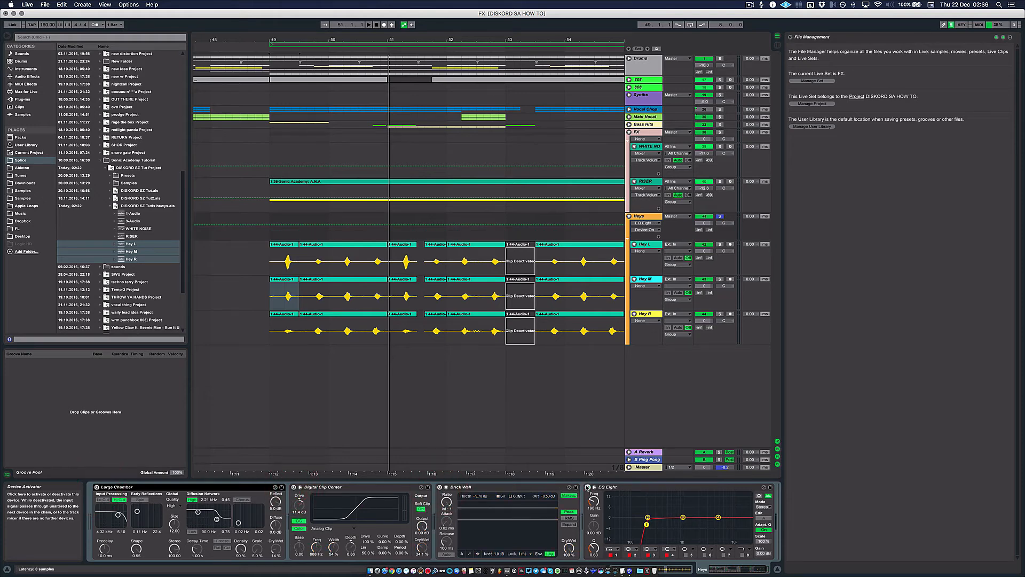
Play the Heys group without effects from bar 49, and turn on looping for bars 49 to 57
scroll(370, 273, "right", 2)
left_click(229, 244)
key("space")
key("minus")
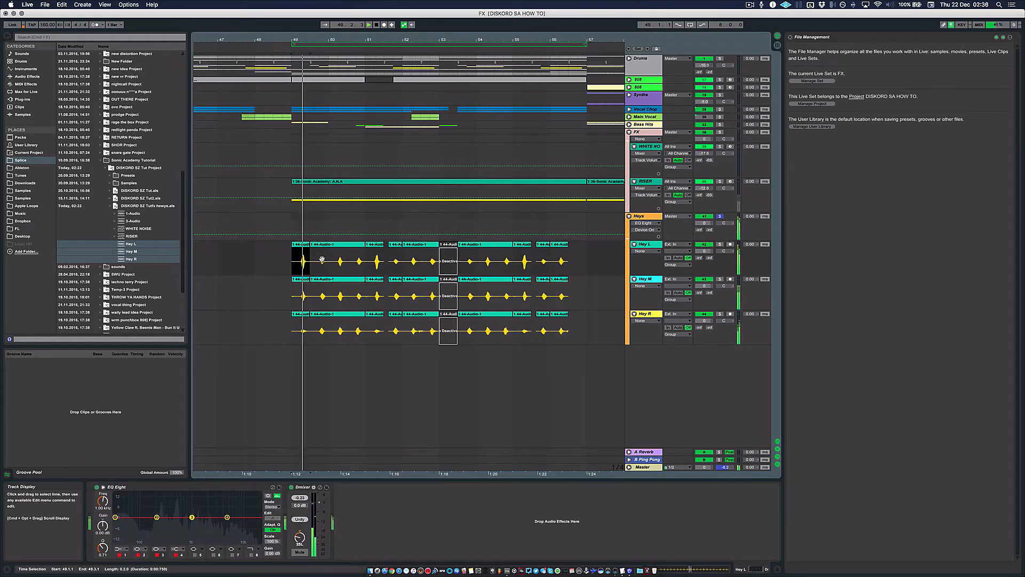
scroll(345, 262, "right", 2)
left_click(333, 45)
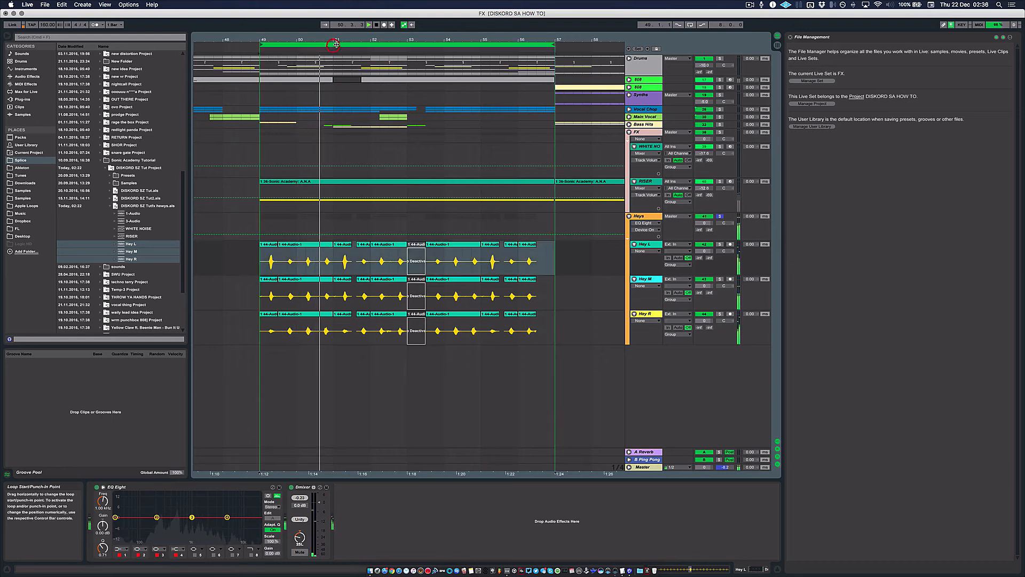
left_click(691, 24)
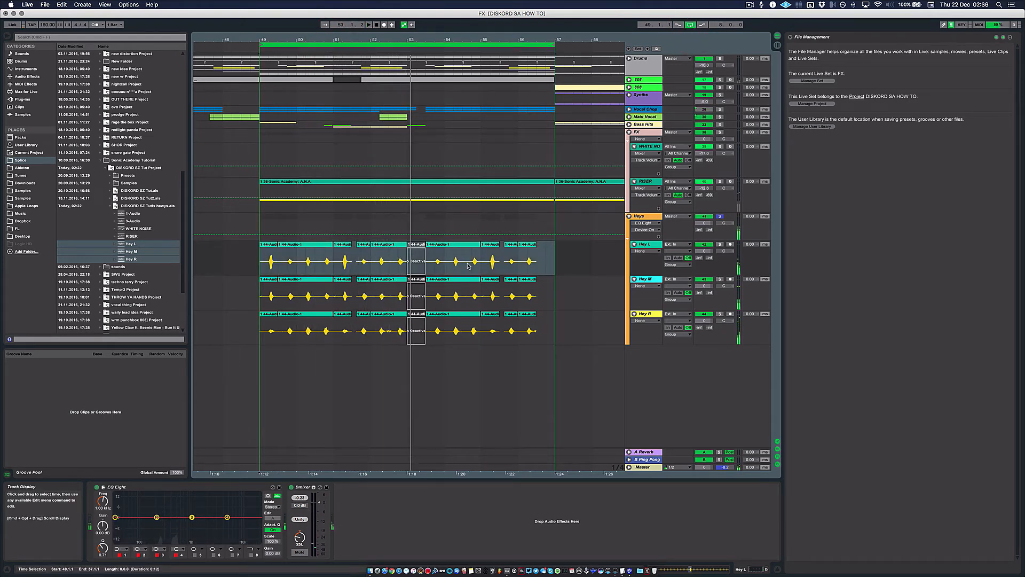
Reactivate Large Chamber and Digital Clip Center one after the other on the Heys group, listening to the reverb in between
left_click(648, 217)
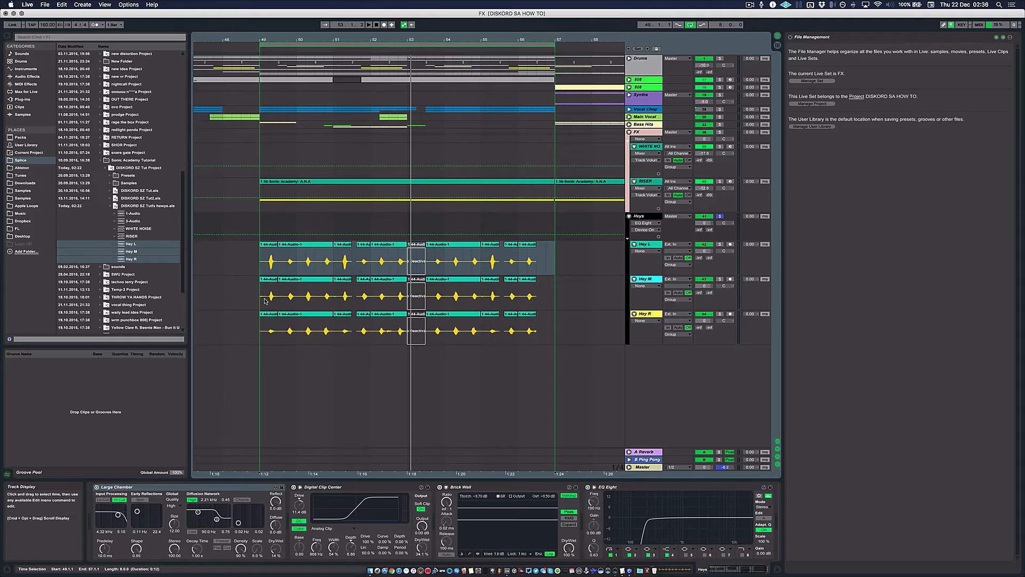
left_click(270, 281)
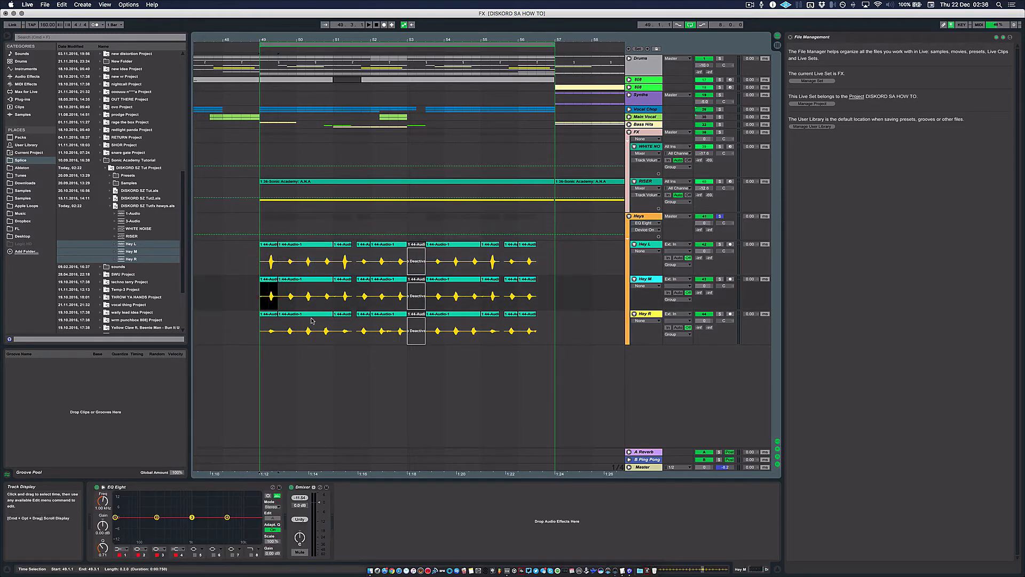
left_click(646, 214)
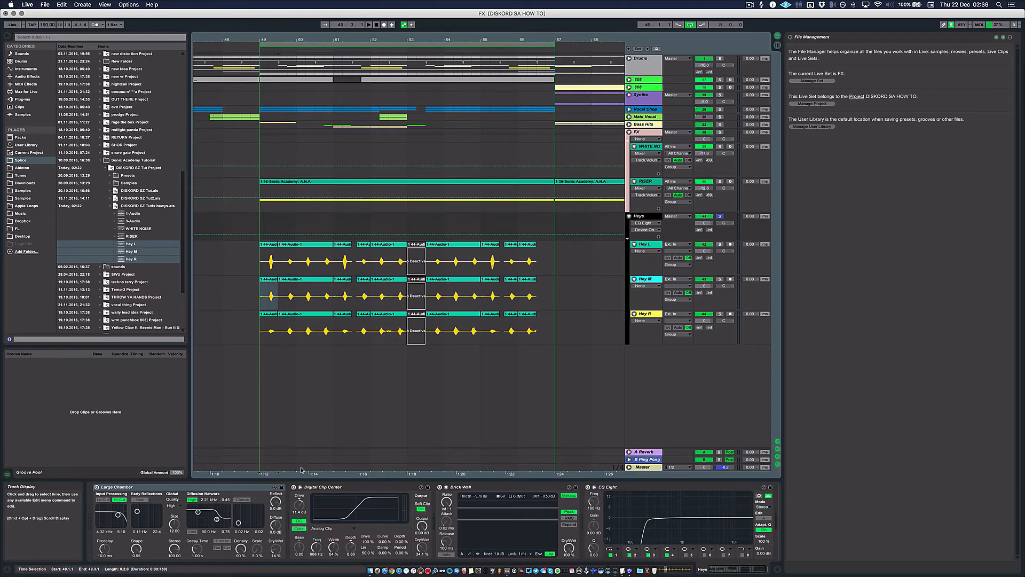
left_click(96, 487)
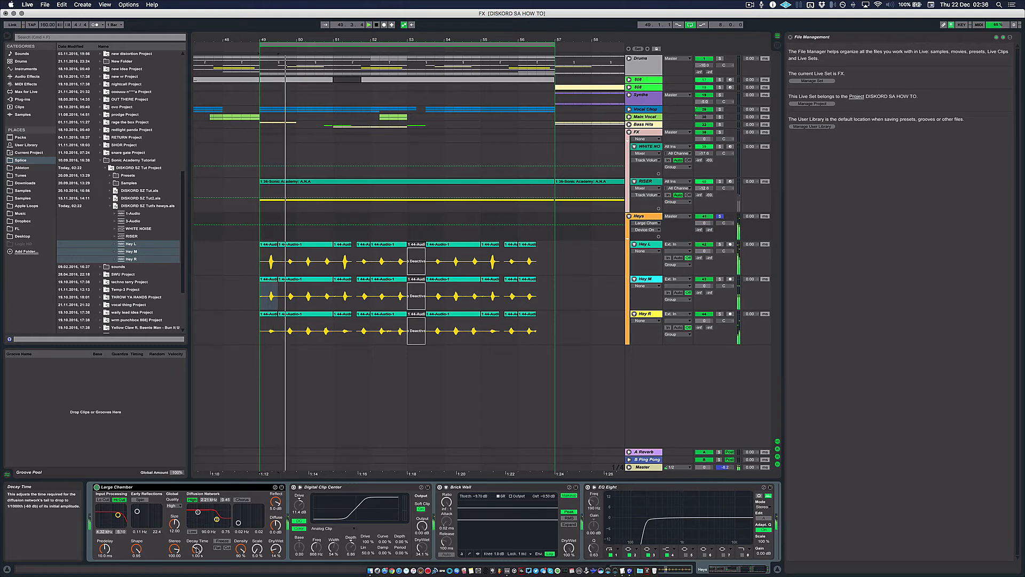
left_click(323, 487)
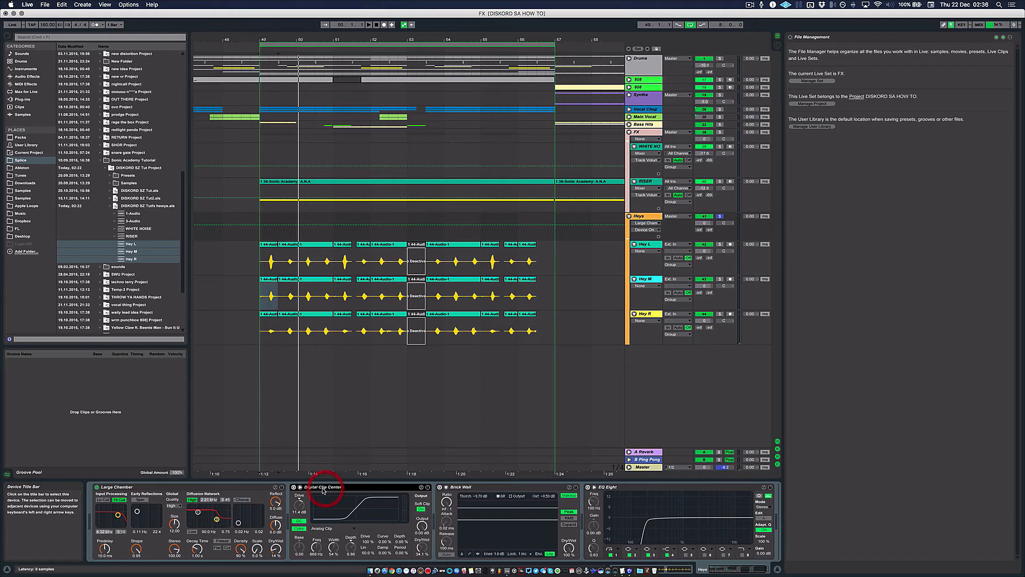
left_click(294, 487)
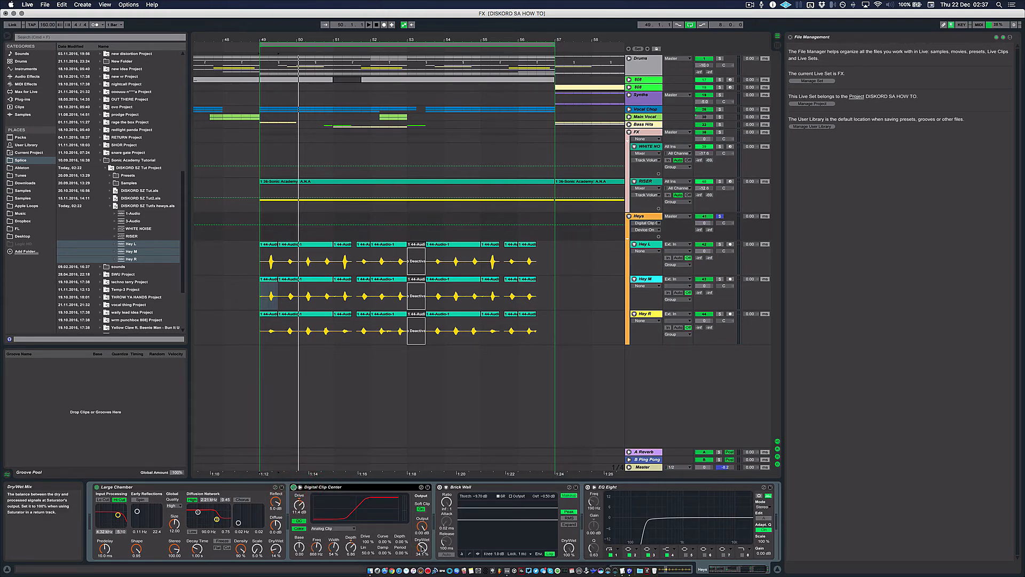
Adjust the Dry/Wet amount of Digital Clip Center on the Heys group and listen to the hey vocals
left_click_drag(422, 549, 422, 525)
key("space")
key("space")
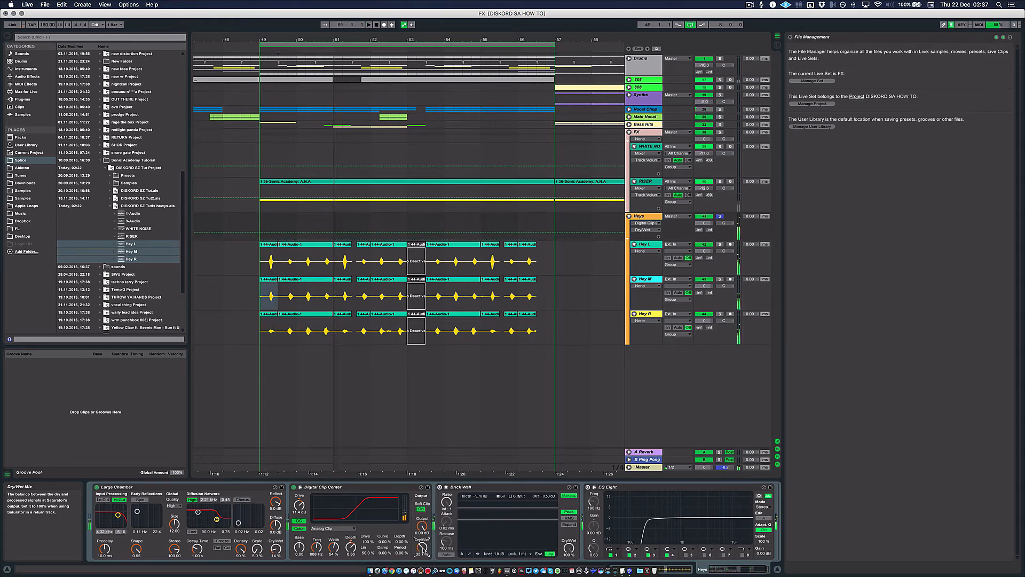
Reactivate Brick Wall on the Heys group, nudge its compression ratio and play the hey vocals through it
left_click(481, 489)
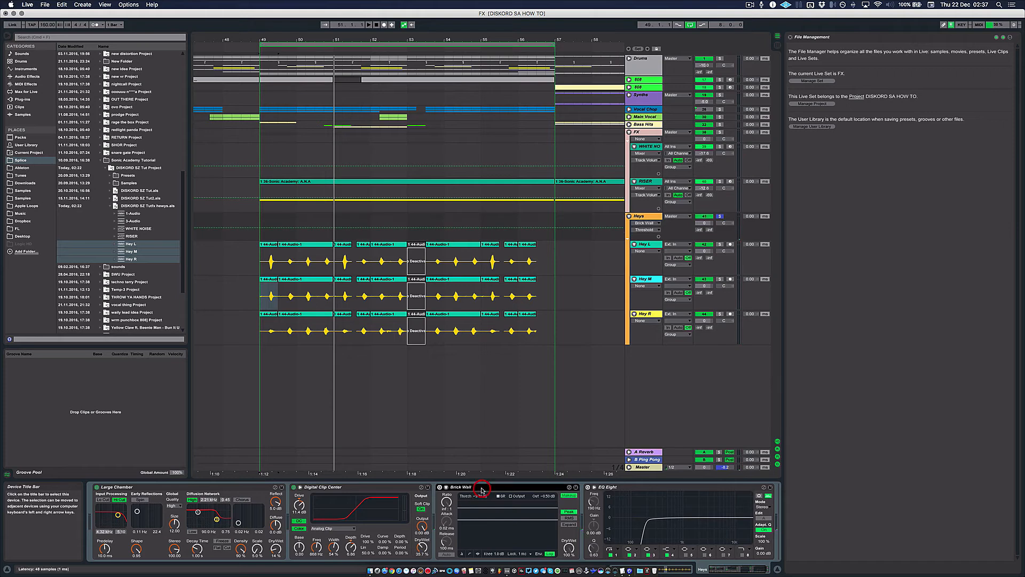
left_click(439, 487)
key("space")
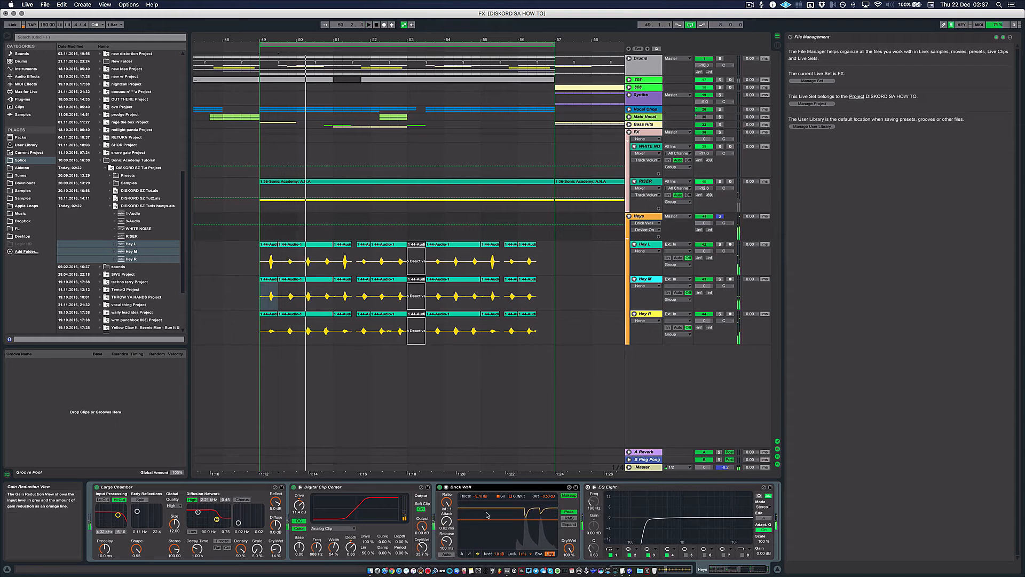
mouse_move(447, 506)
left_mouse_down()
mouse_move(447, 515)
mouse_move(448, 502)
left_mouse_up()
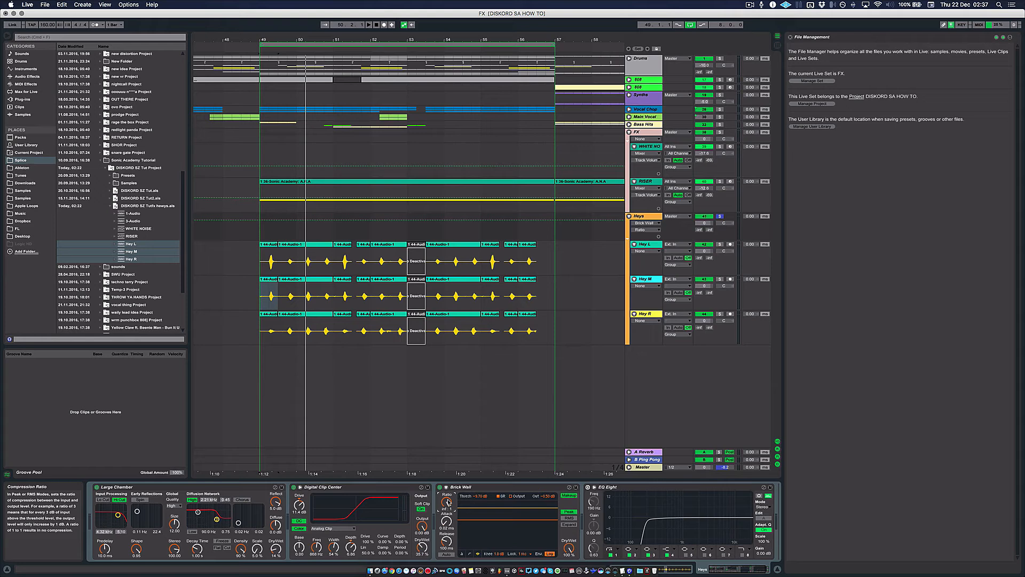
key("space")
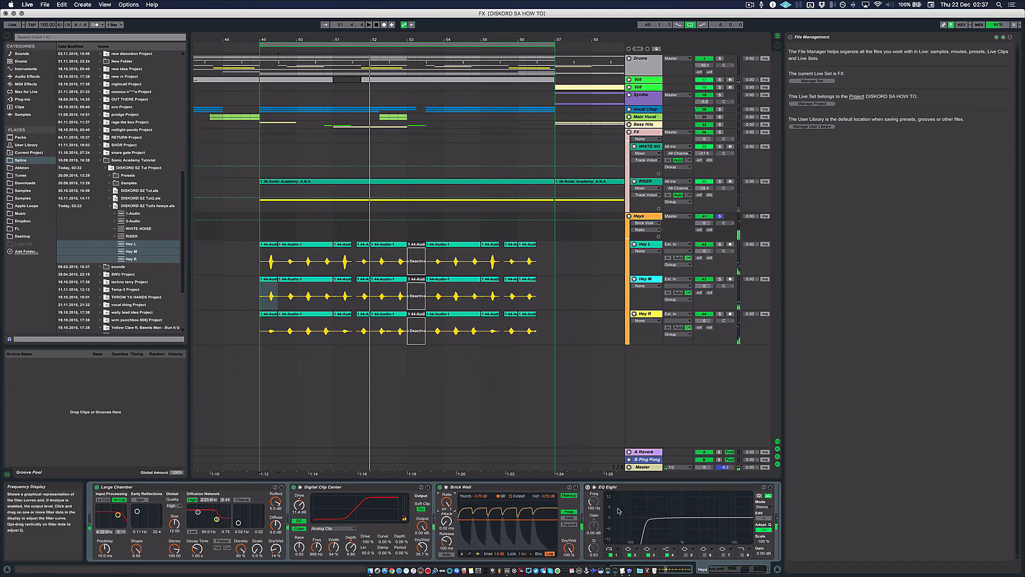
Switch on filter 1 of EQ Eight on the Heys group as a steep low cut and play back the result
left_click(611, 555)
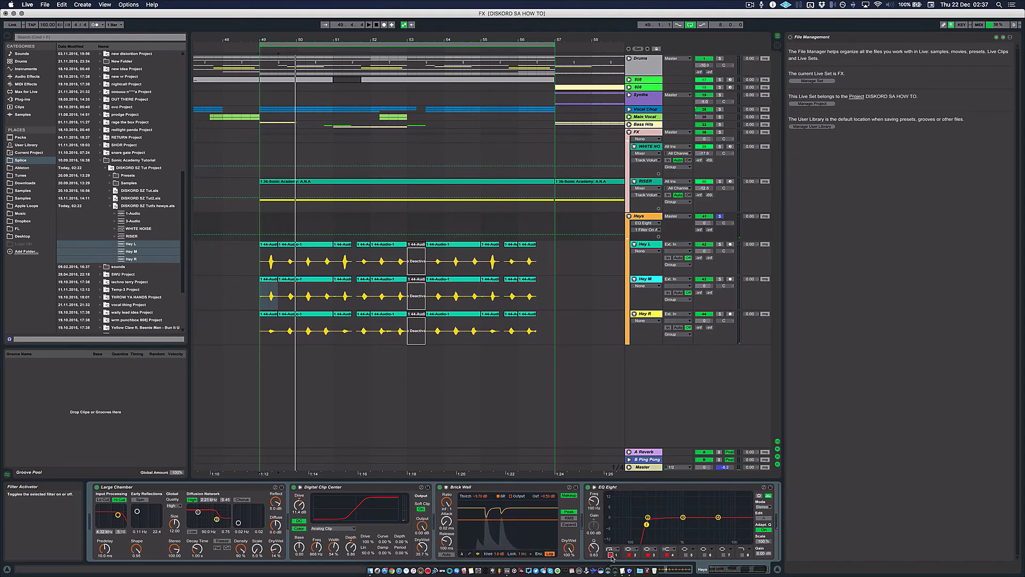
double_click(648, 526)
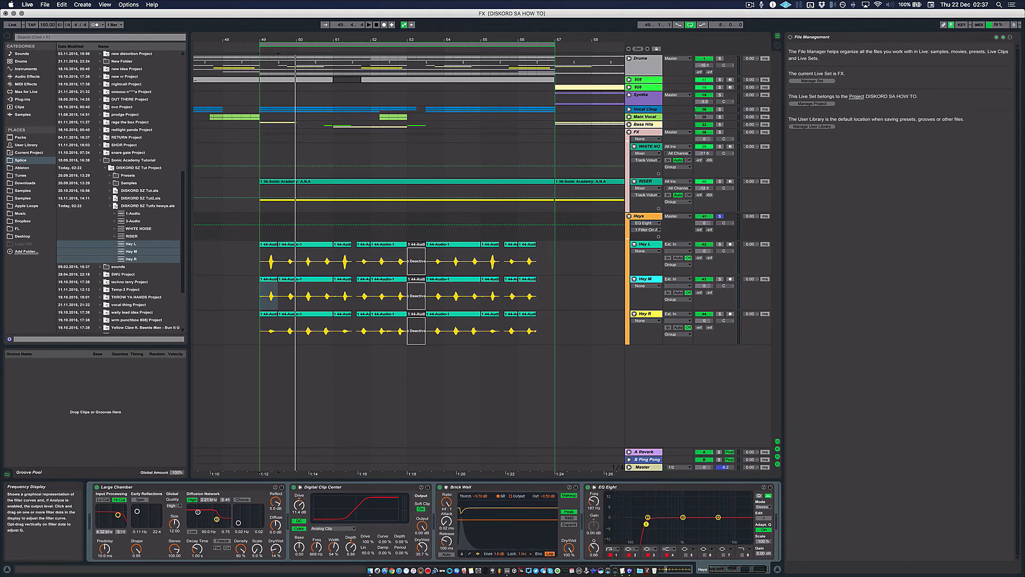
left_click(613, 549)
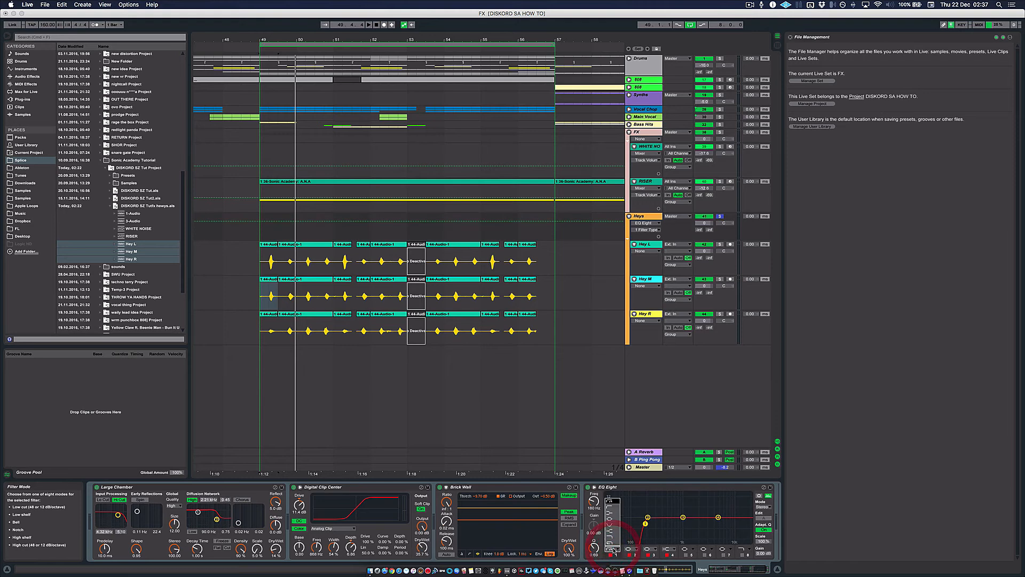
left_click(612, 501)
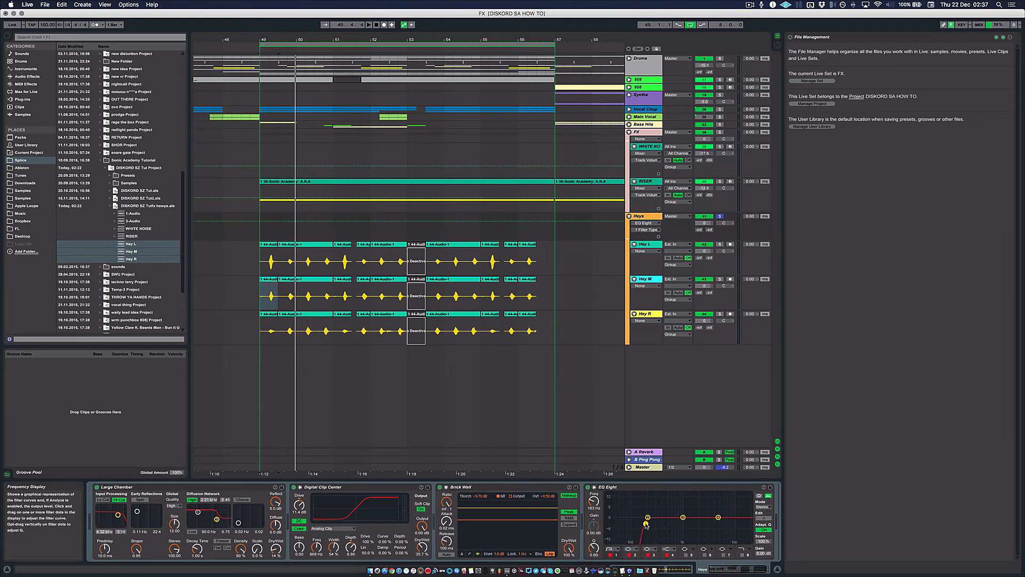
key("space")
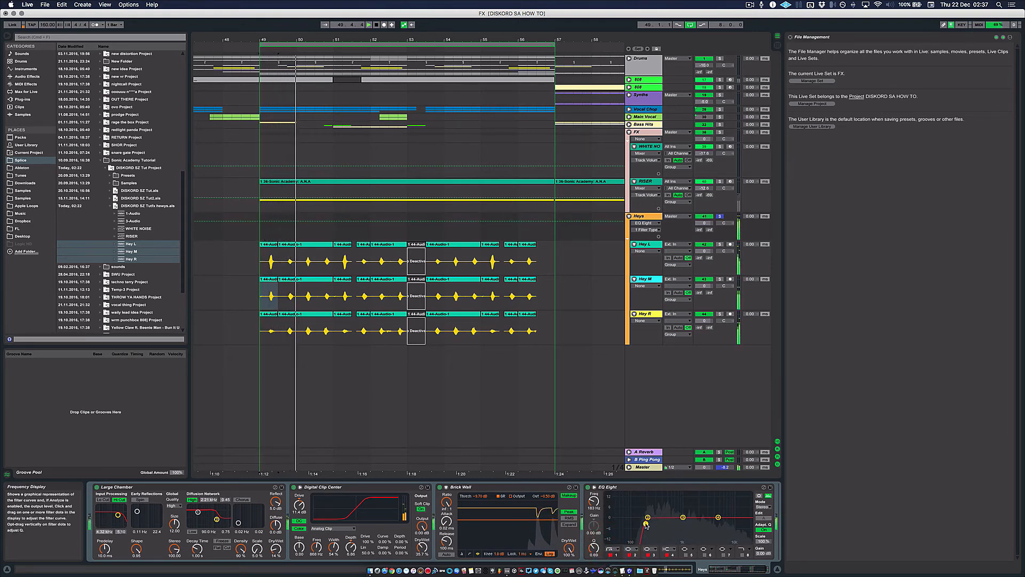
Unsolo the Heys group to hear the heys within the full arrangement from DROP 1 to BREAKDOWN 2
left_click(719, 217)
key("minus")
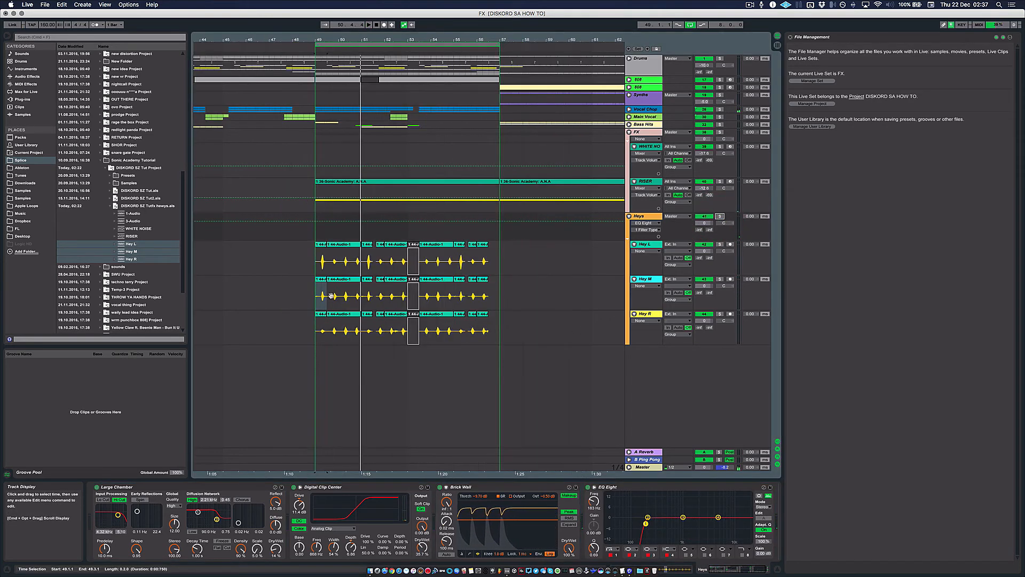
key("minus")
left_click(295, 231)
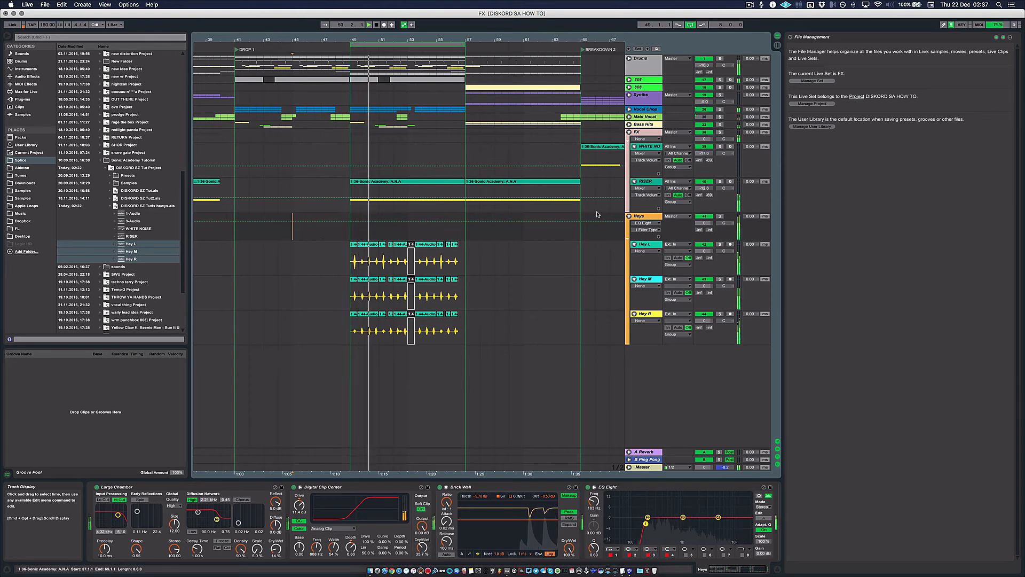
Turn down the Heys group's volume while the full arrangement plays, and place the insert marker at bar 49
left_click(704, 223)
left_click_drag(704, 222, 704, 246)
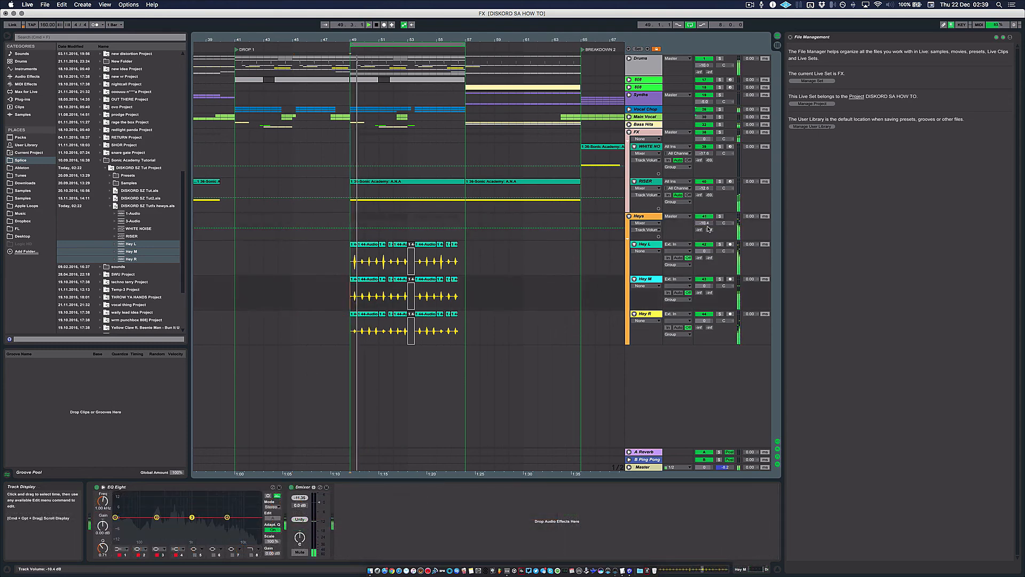
left_click_drag(704, 223, 707, 226)
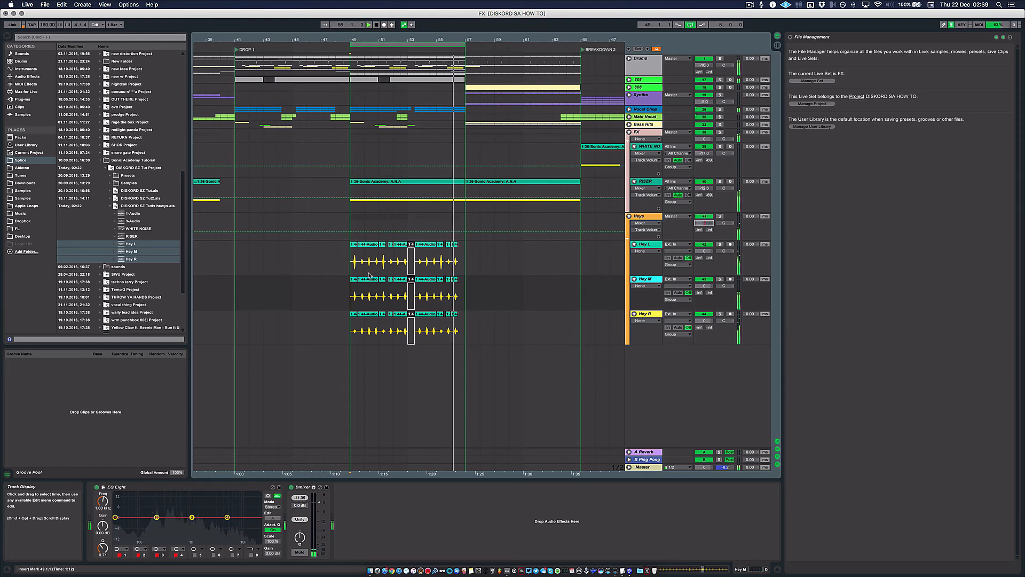
left_click(353, 294)
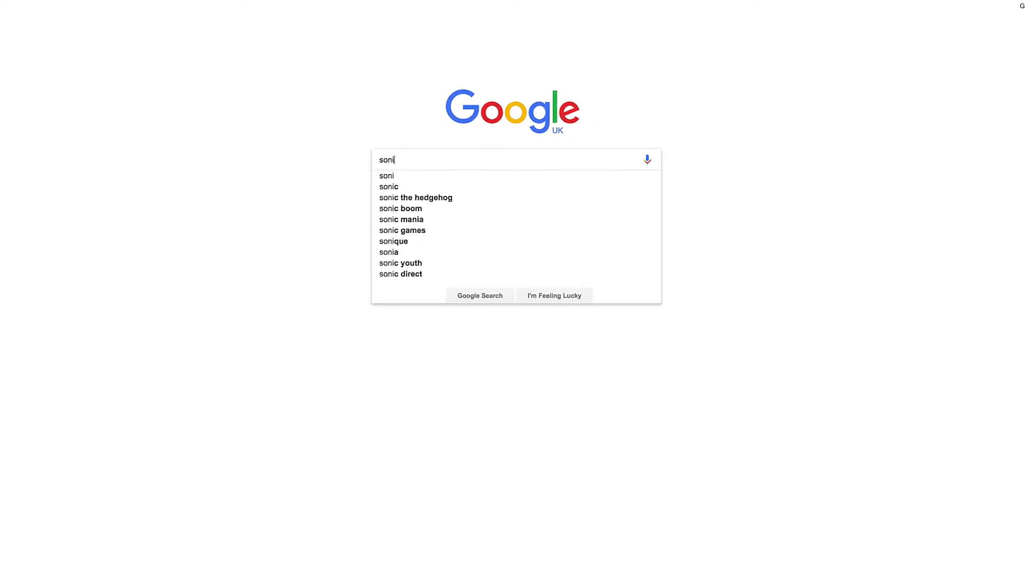
Switch to Chrome, open sonicacademy.com/courses/all and browse the list of courses
type("cacademy.com/courses/all")
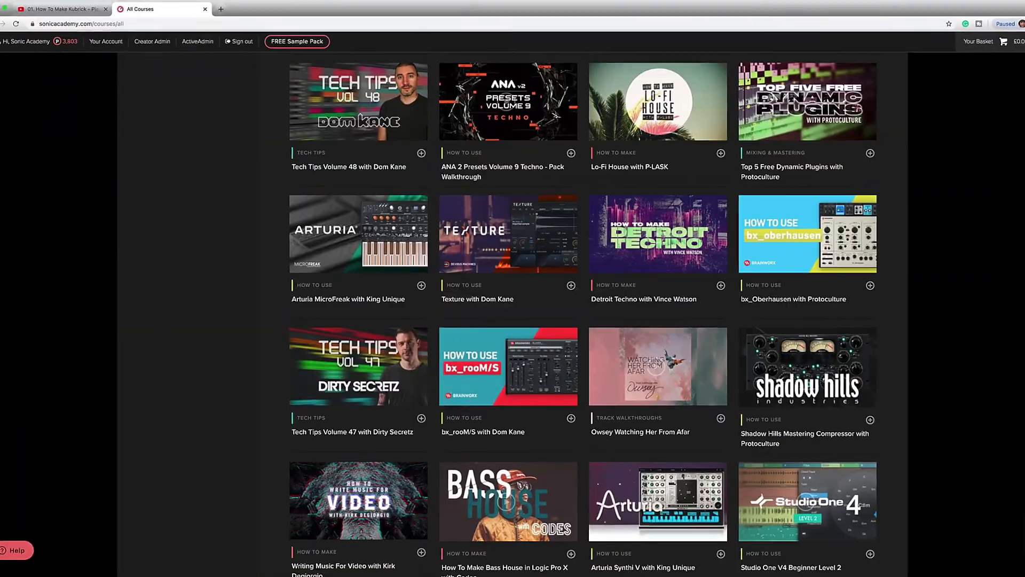
scroll(512, 320, "down", 15)
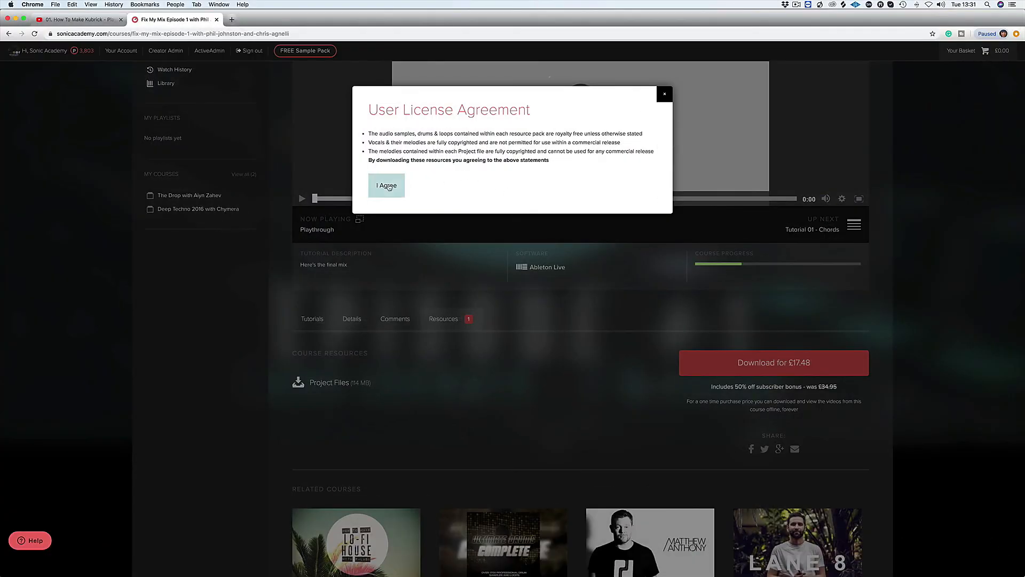
Agree to the User License Agreement for the Fix My Mix Episode 1 project files and browse the Sonic Academy sound packs
left_click(386, 185)
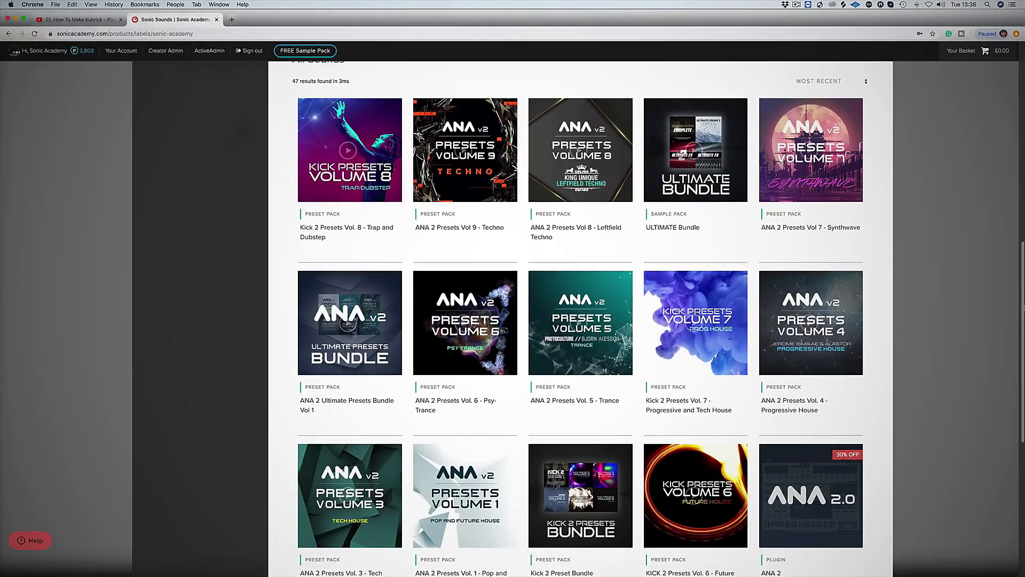
scroll(580, 320, "down", 3)
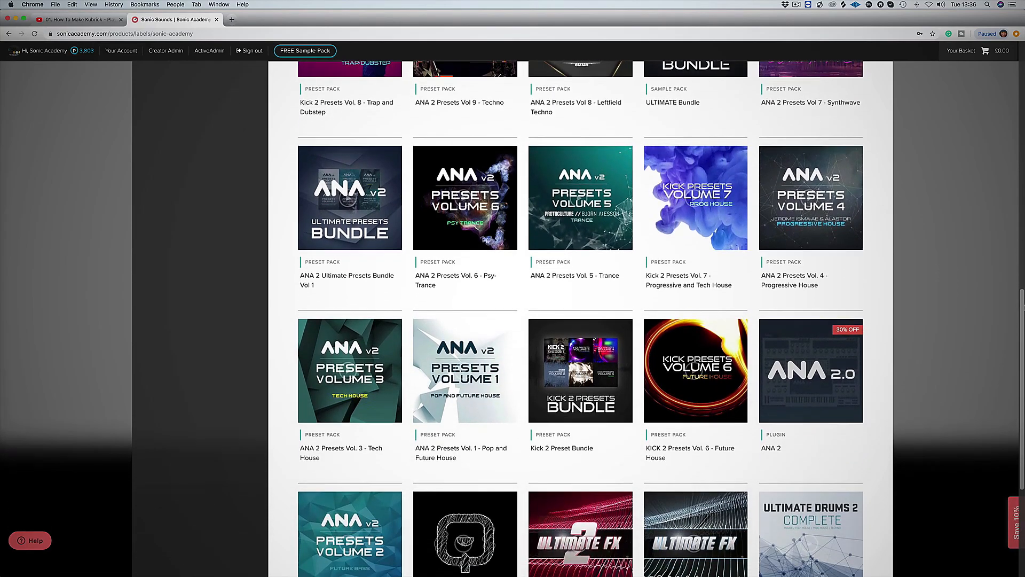